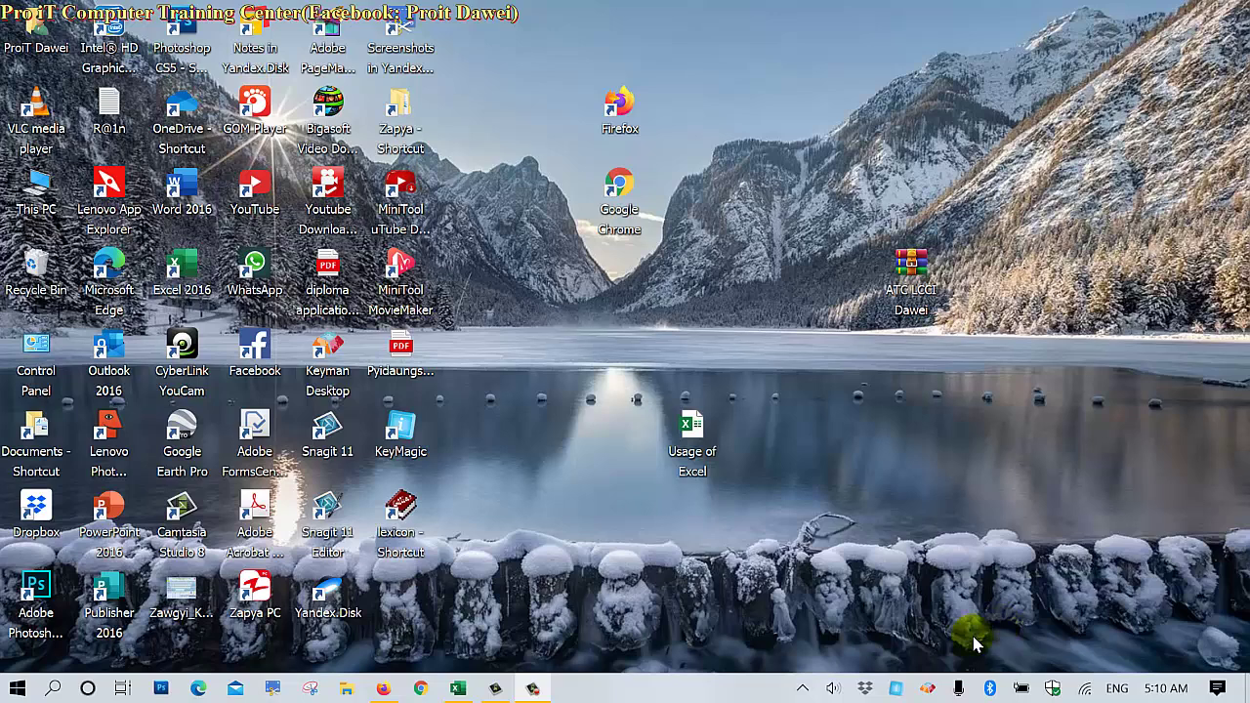
Open the Usage of Excel workbook and fill A3:A28 with Machine No-1 through Machine No-26.
{"action": "double_click", "coordinate": [701, 430]}
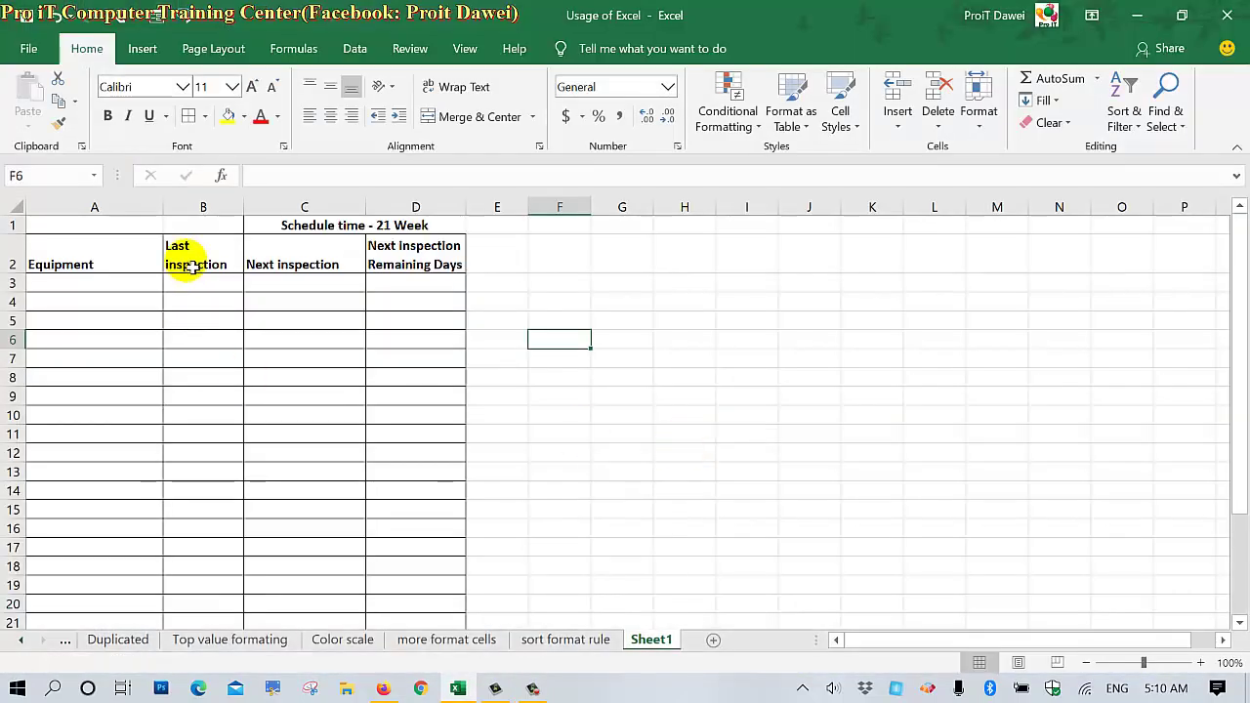
{"action": "left_click", "coordinate": [206, 340]}
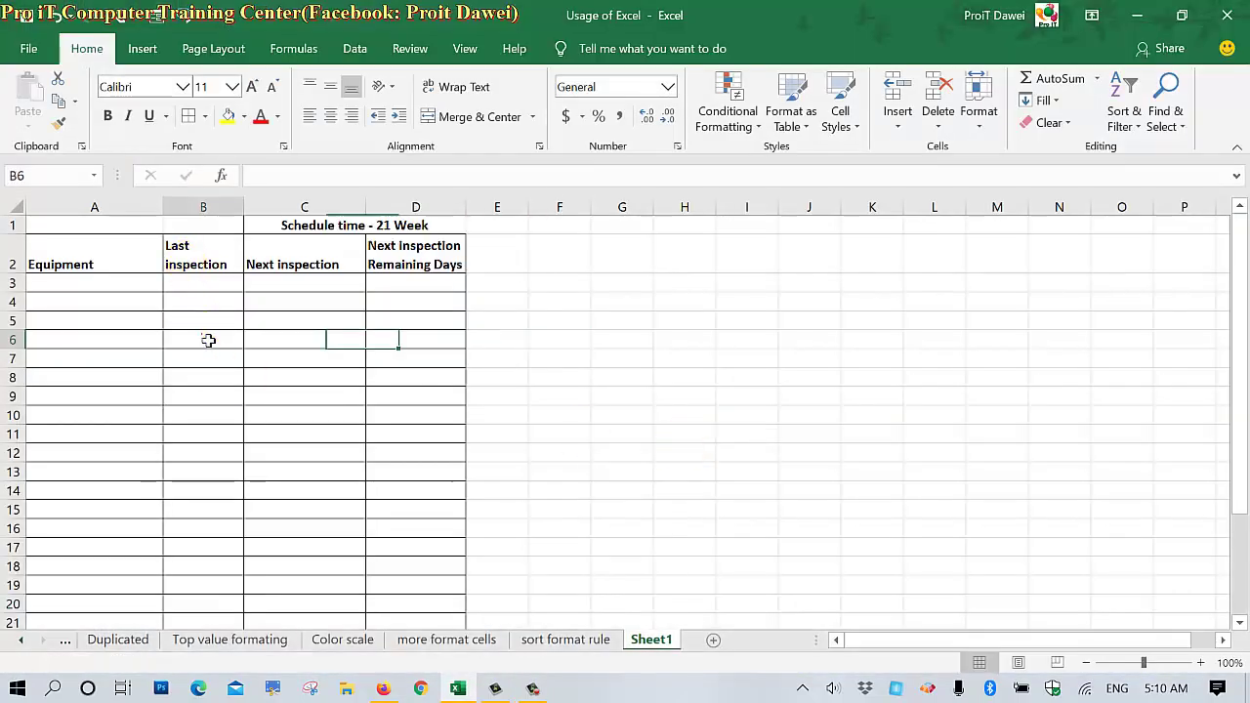
{"action": "left_click", "coordinate": [120, 289]}
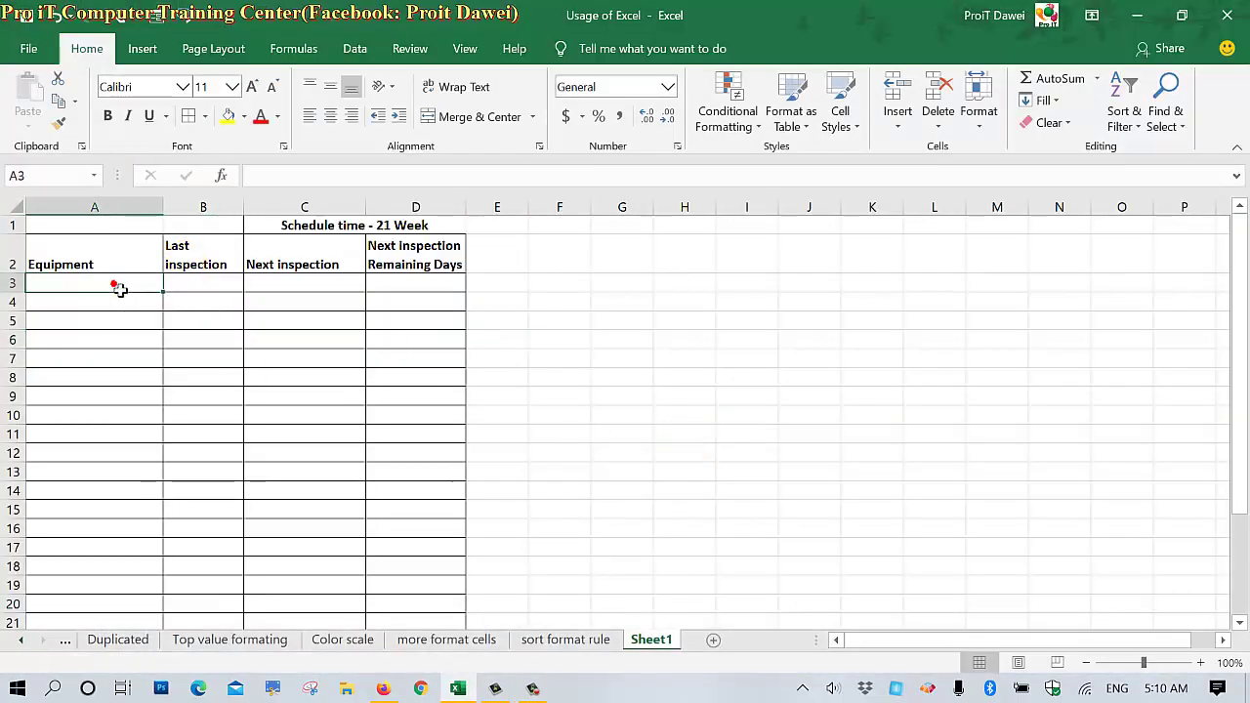
{"action": "type", "text": "Machine"}
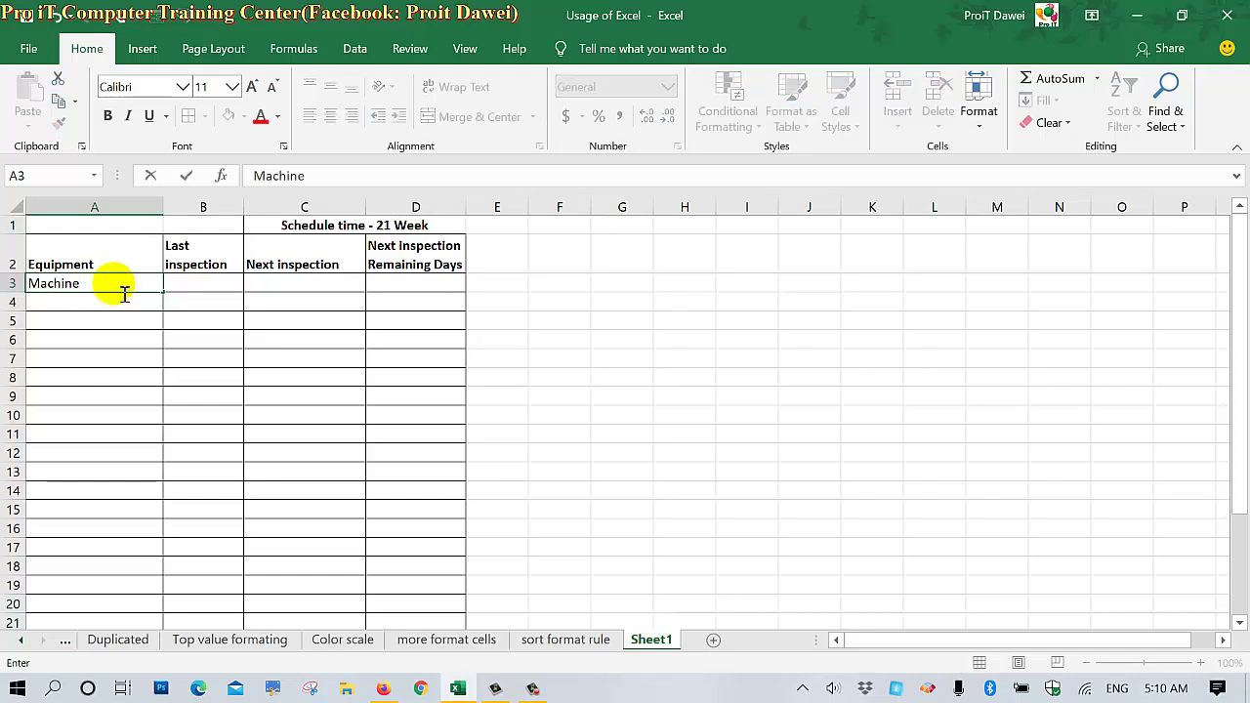
{"action": "type", "text": " No"}
{"action": "type", "text": "-1"}
{"action": "key", "text": "Return"}
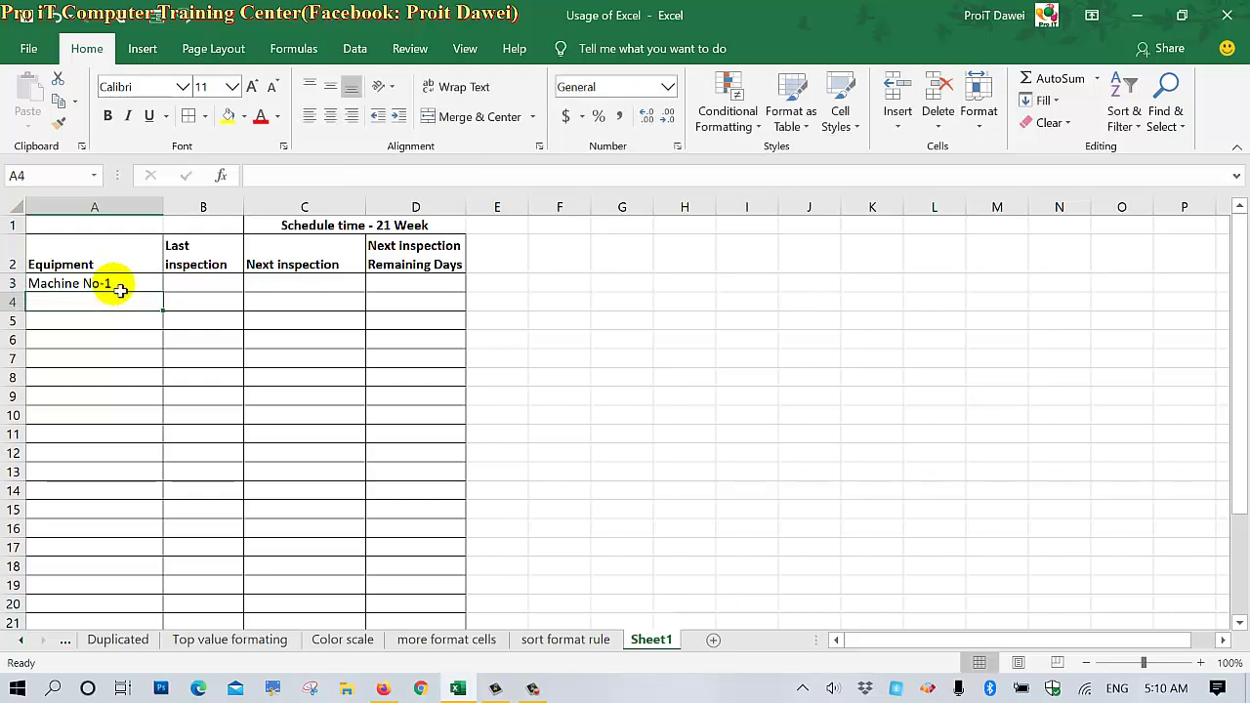
{"action": "left_click", "coordinate": [119, 286]}
{"action": "mouse_move", "coordinate": [162, 292]}
{"action": "left_mouse_down"}
{"action": "mouse_move", "coordinate": [140, 600]}
{"action": "mouse_move", "coordinate": [137, 529]}
{"action": "left_mouse_up"}
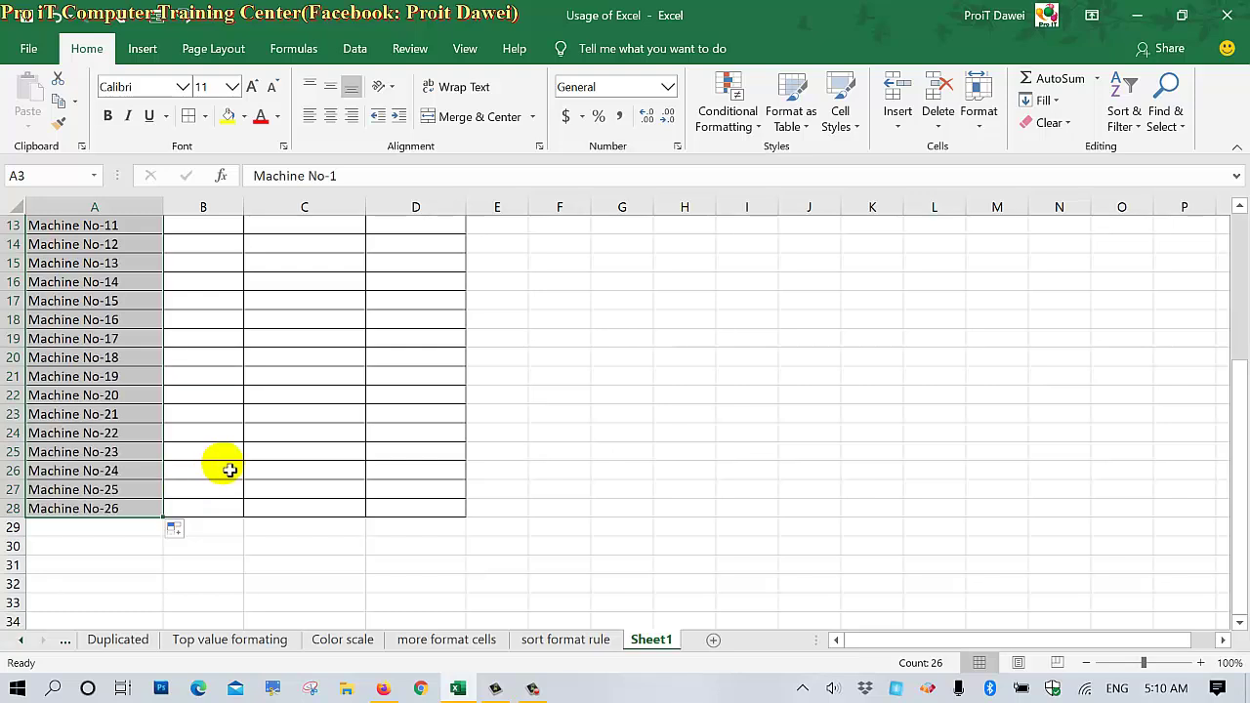
{"action": "scroll", "coordinate": [227, 468], "scroll_direction": "up", "scroll_amount": 3}
{"action": "scroll", "coordinate": [224, 466], "scroll_direction": "up", "scroll_amount": 1}
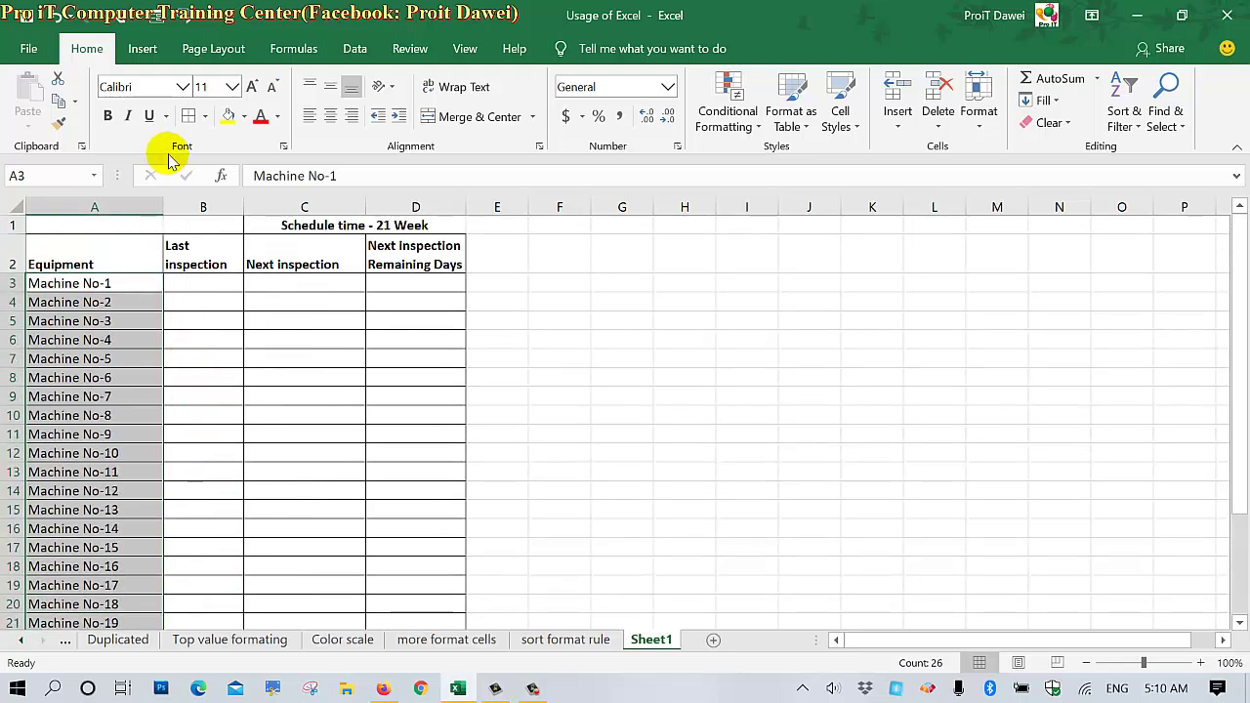
Narrow column A to fit the machine names and widen column B for dates.
{"action": "left_click_drag", "start_coordinate": [163, 207], "coordinate": [145, 215]}
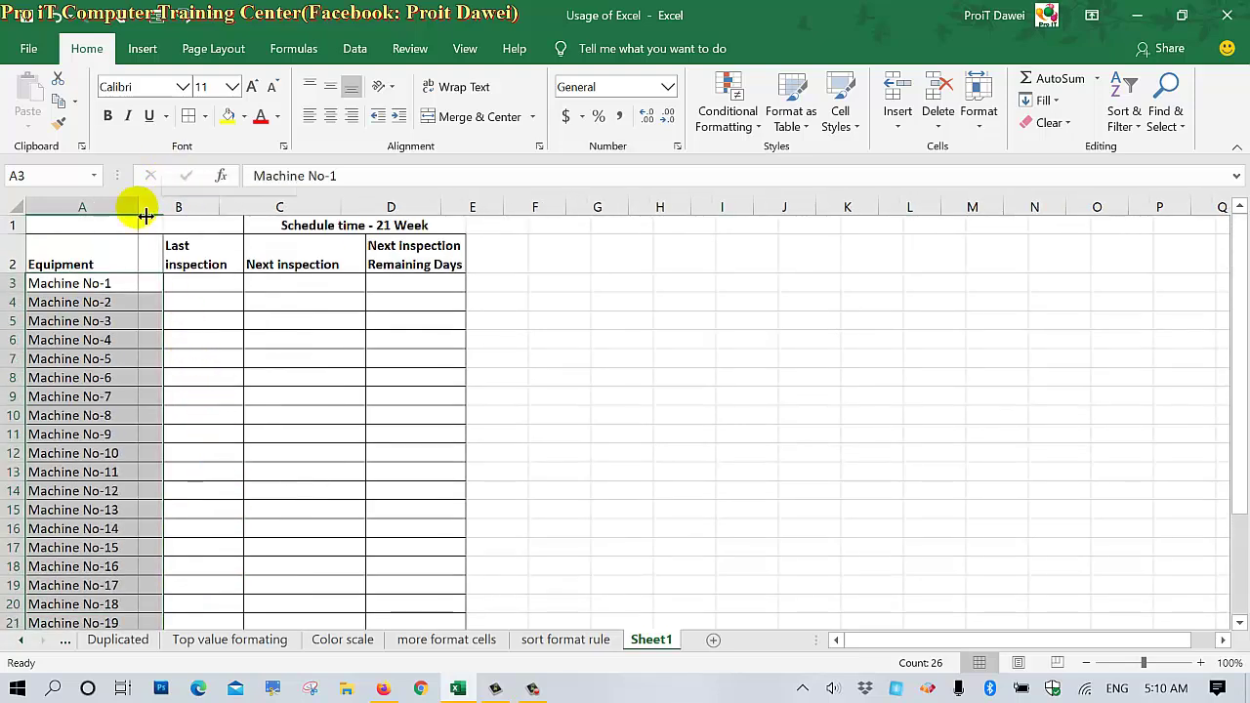
{"action": "left_click", "coordinate": [187, 286]}
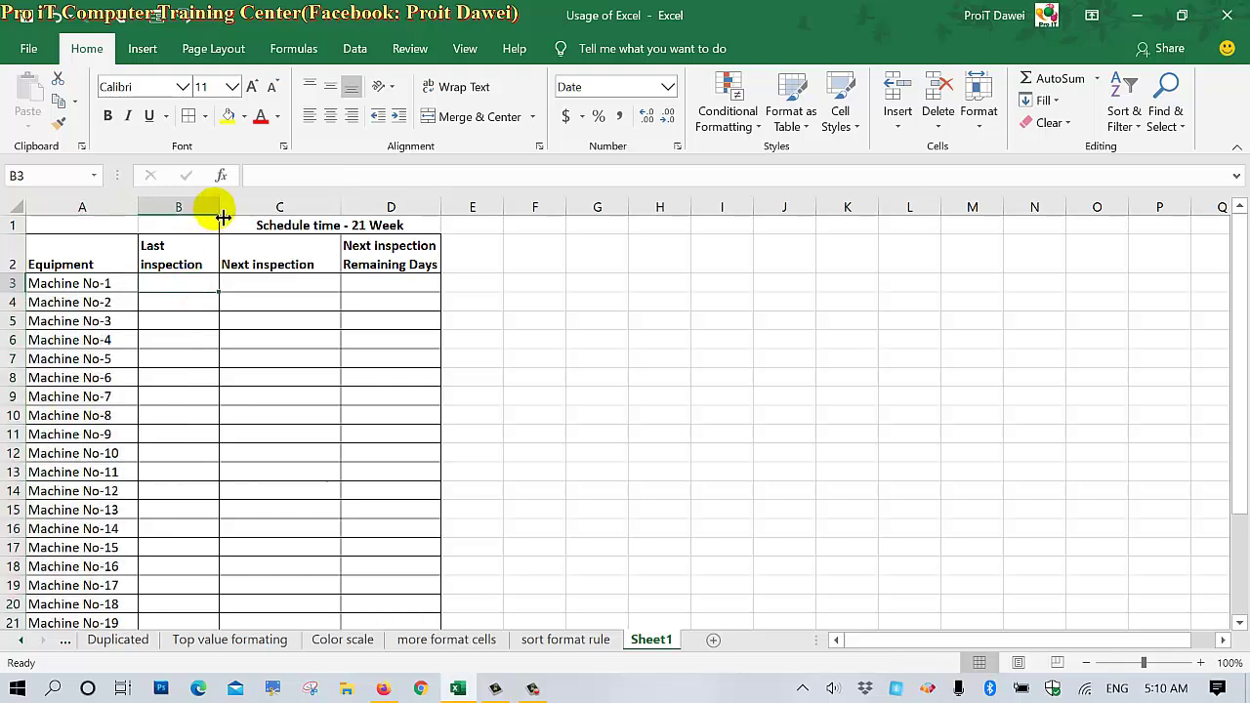
{"action": "left_click_drag", "start_coordinate": [223, 215], "coordinate": [228, 215]}
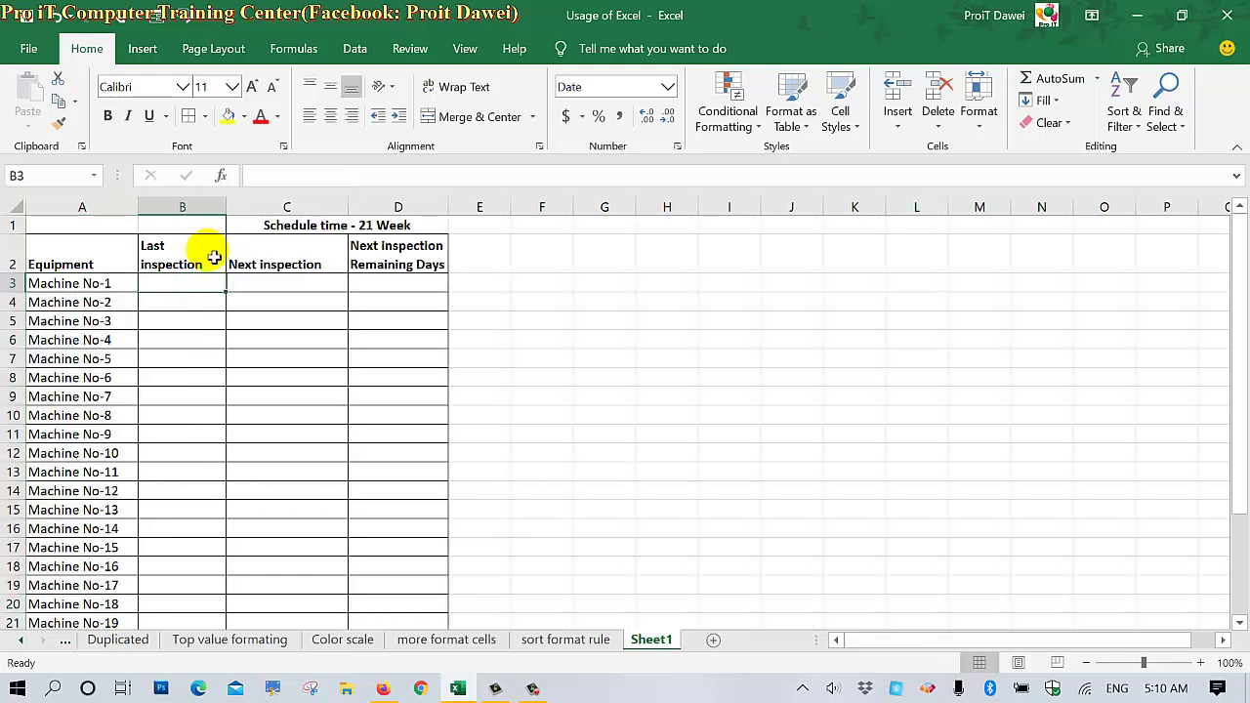
Enter 11-07-2020 in B3 and fill daily dates down to 5-Aug-2020 in B28.
{"action": "type", "text": "11-07-2020"}
{"action": "key", "text": "Return"}
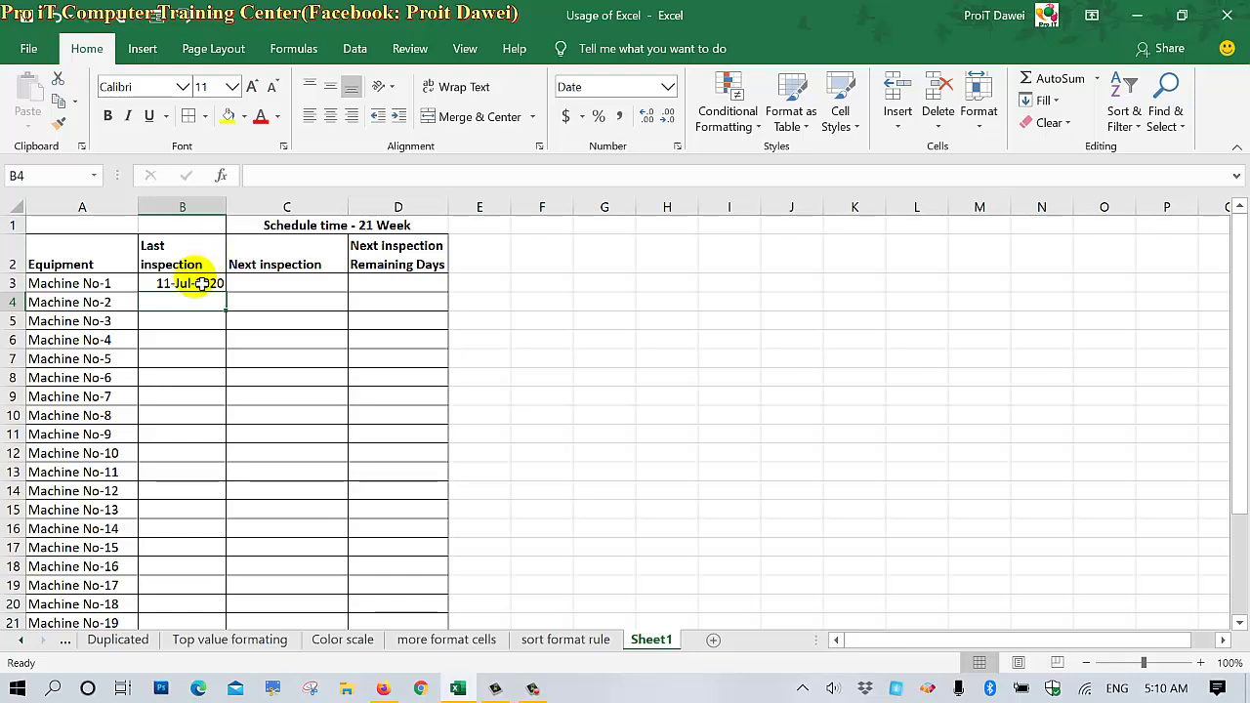
{"action": "left_click", "coordinate": [199, 286]}
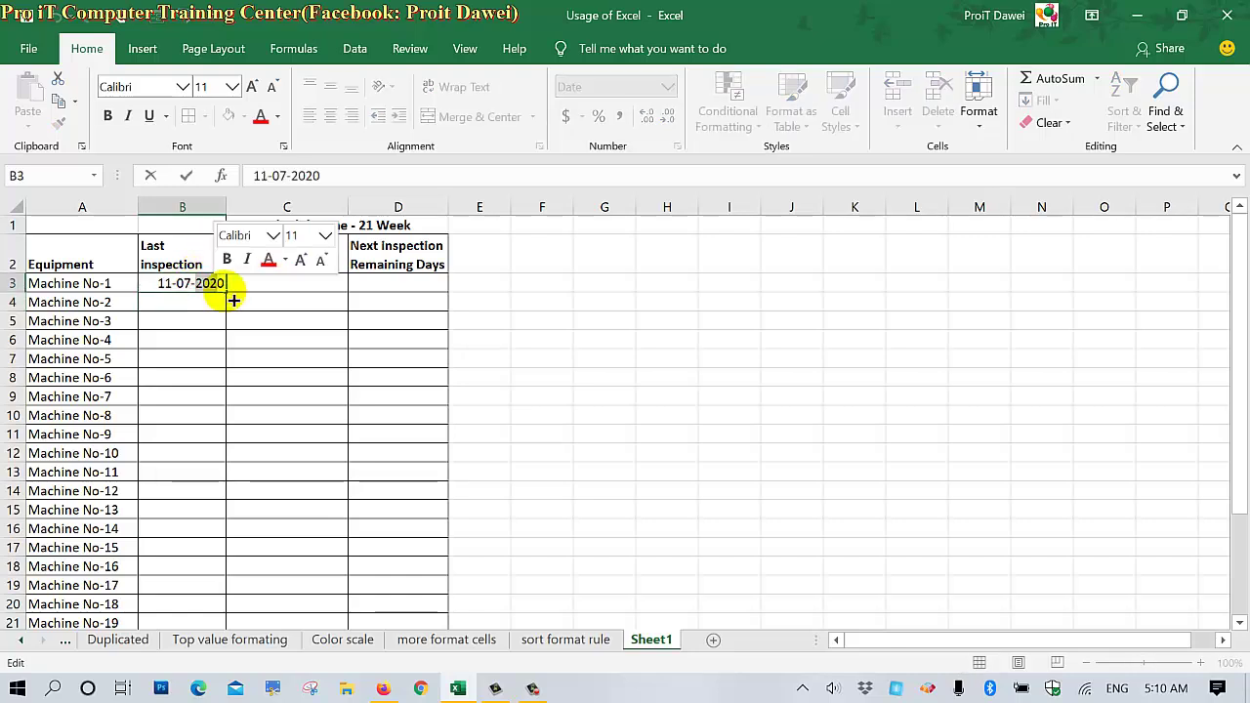
{"action": "mouse_move", "coordinate": [225, 292]}
{"action": "left_mouse_down"}
{"action": "mouse_move", "coordinate": [214, 576]}
{"action": "mouse_move", "coordinate": [186, 586]}
{"action": "left_mouse_up"}
{"action": "left_click", "coordinate": [307, 479]}
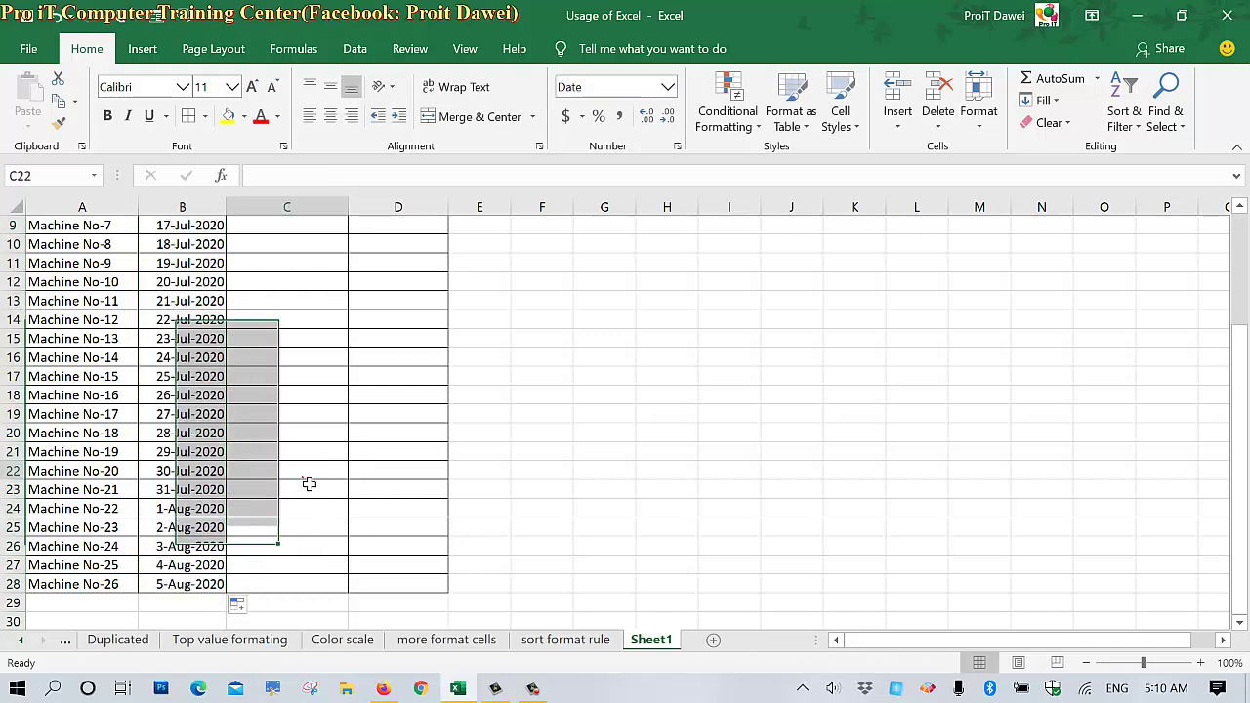
{"action": "scroll", "coordinate": [308, 483], "scroll_direction": "up", "scroll_amount": 2}
{"action": "scroll", "coordinate": [309, 483], "scroll_direction": "up", "scroll_amount": 1}
Enter the formula =B3+21 in C3 for the first next-inspection date.
{"action": "left_click", "coordinate": [290, 267]}
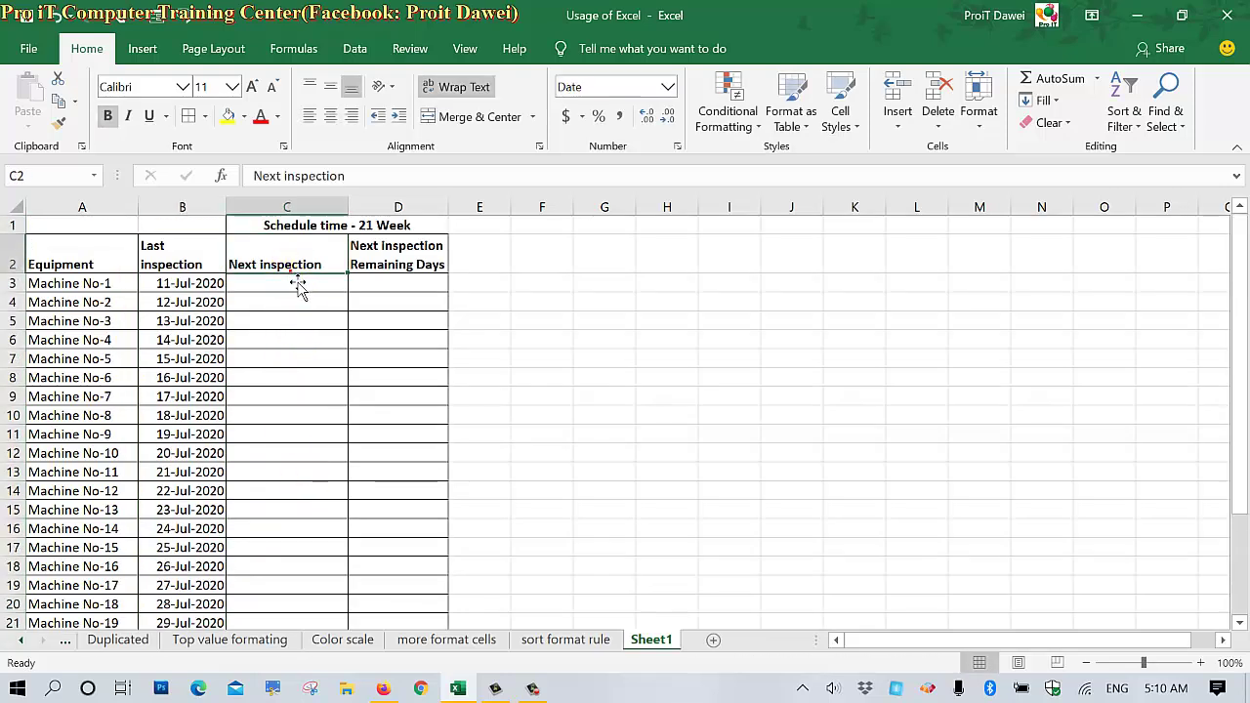
{"action": "type", "text": "="}
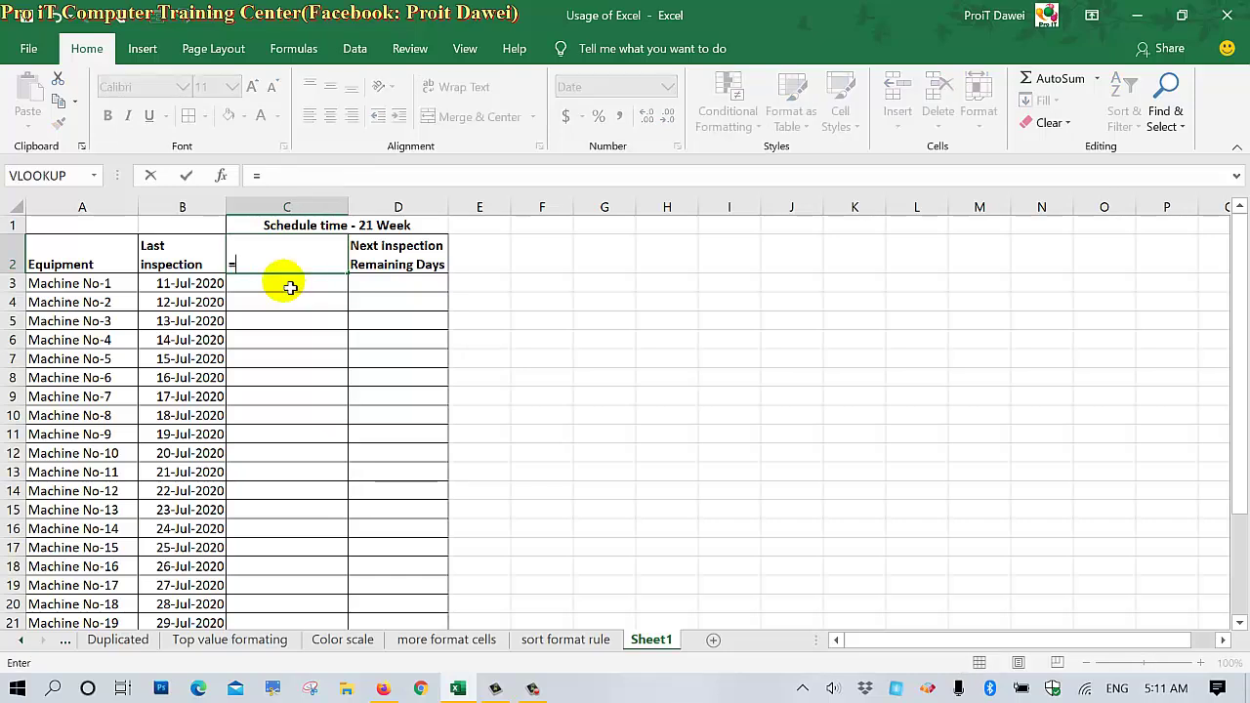
{"action": "key", "text": "Escape"}
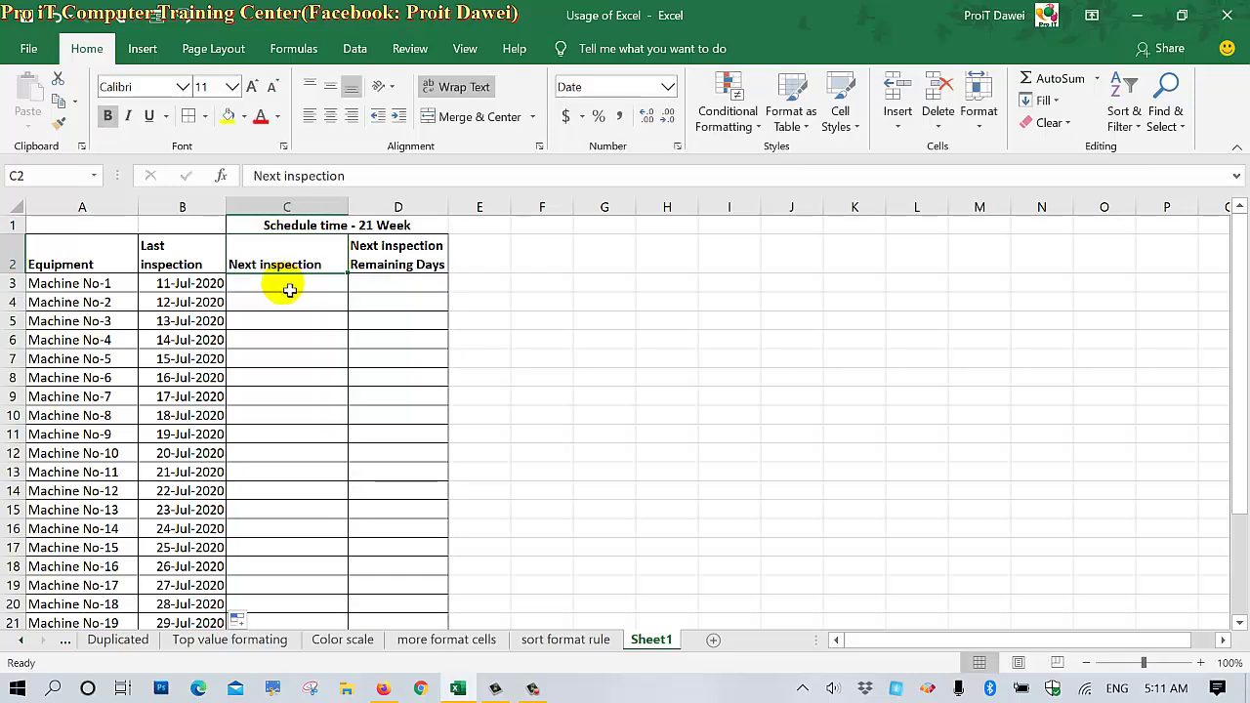
{"action": "type", "text": "="}
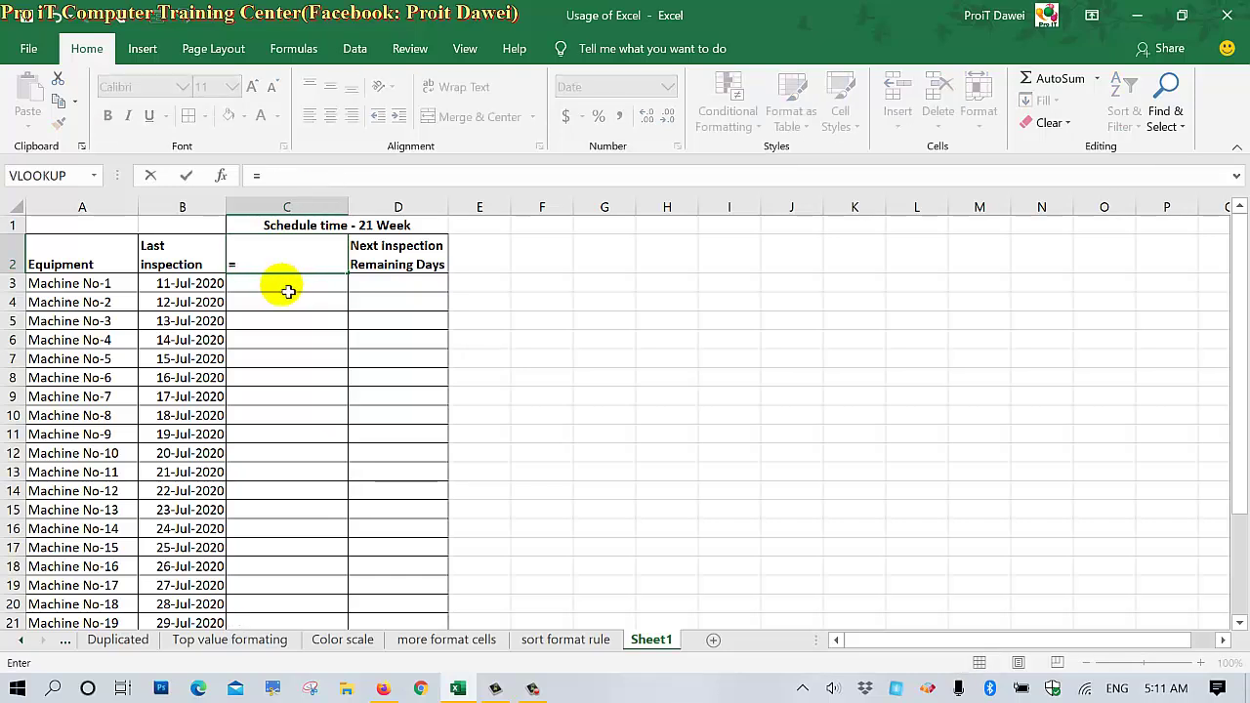
{"action": "key", "text": "Escape"}
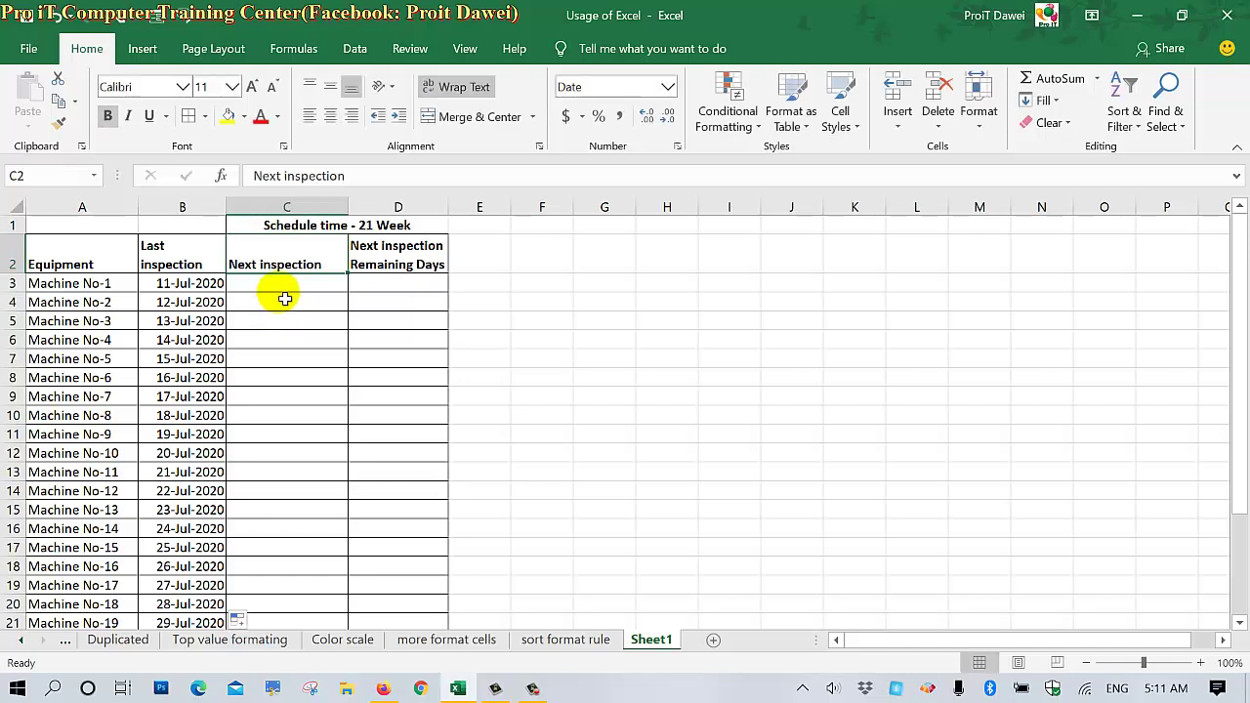
{"action": "left_click", "coordinate": [286, 289]}
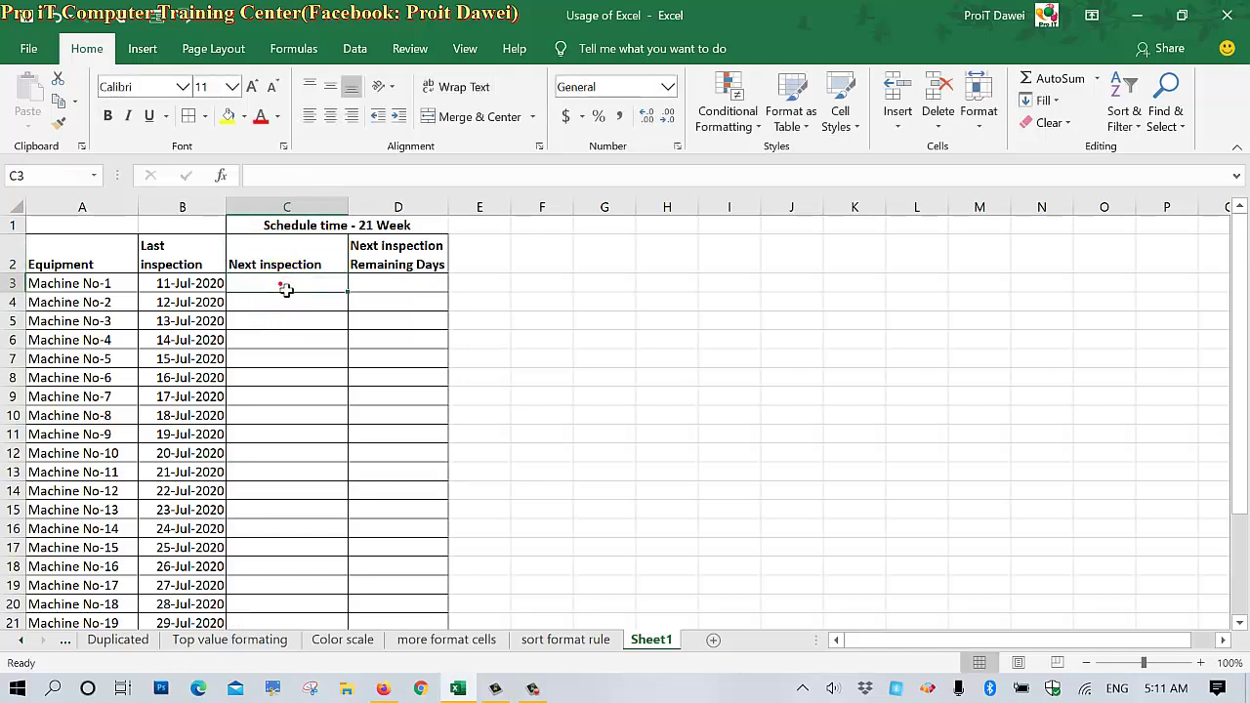
{"action": "type", "text": "="}
{"action": "left_click", "coordinate": [171, 288]}
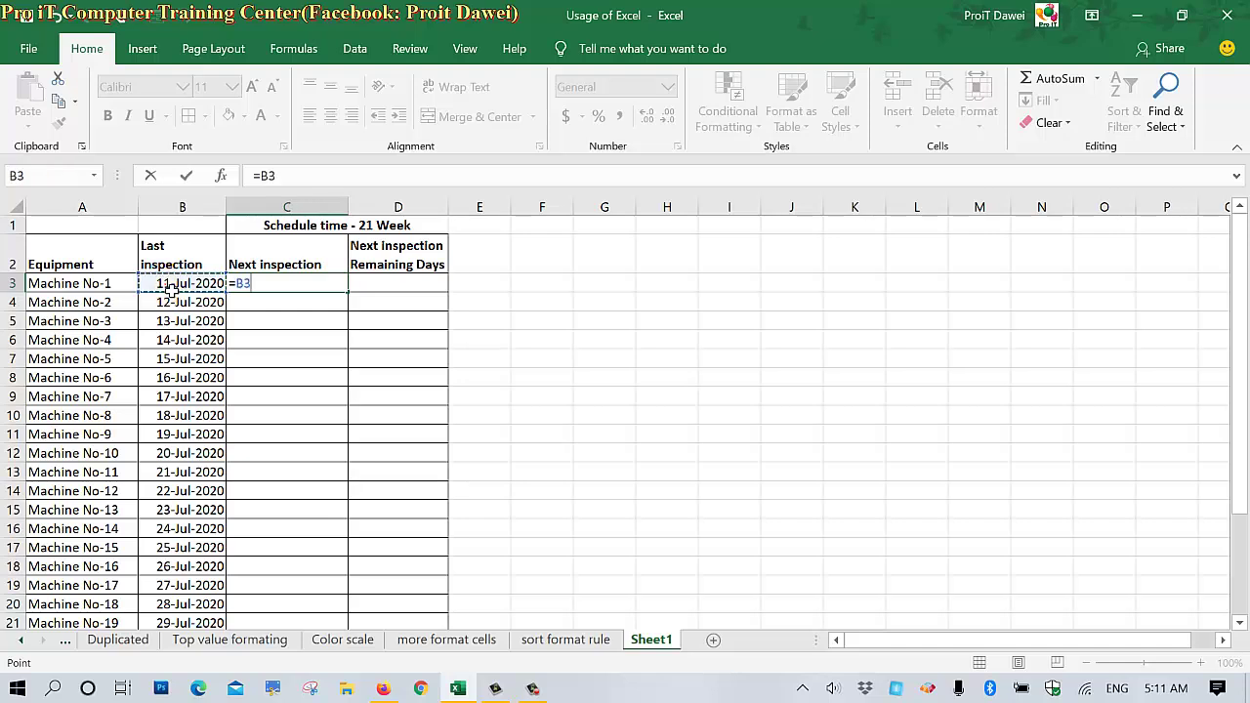
{"action": "left_click", "coordinate": [171, 288]}
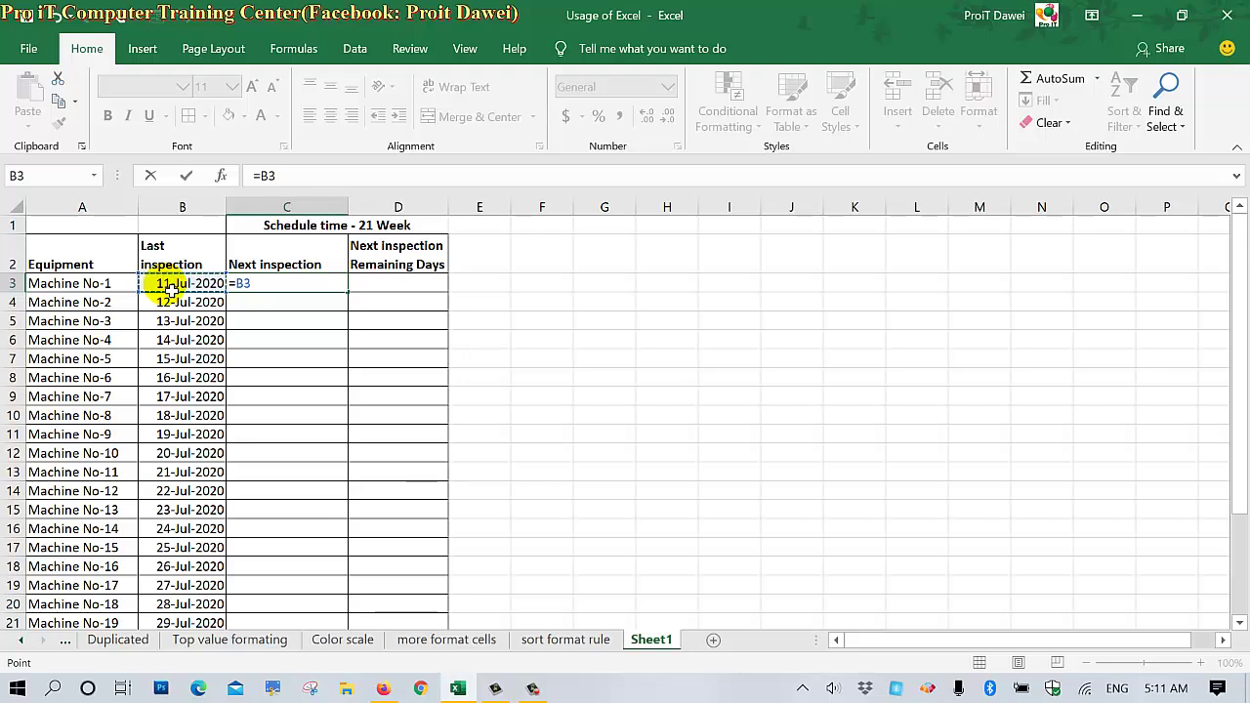
{"action": "type", "text": "+21"}
{"action": "key", "text": "Return"}
Copy the =B3+21 formula down to C28, giving dates from 1-Aug-2020 onward.
{"action": "left_click", "coordinate": [291, 289]}
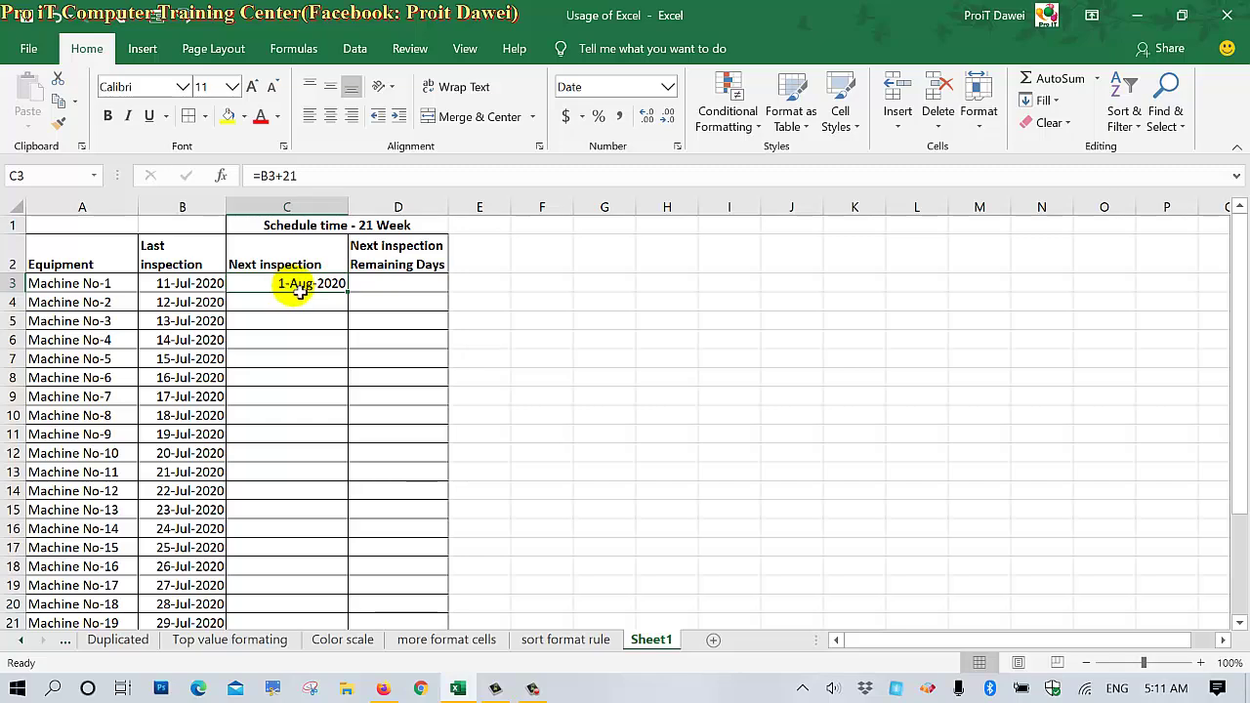
{"action": "mouse_move", "coordinate": [349, 294]}
{"action": "left_mouse_down"}
{"action": "mouse_move", "coordinate": [349, 635]}
{"action": "mouse_move", "coordinate": [342, 597]}
{"action": "left_mouse_up"}
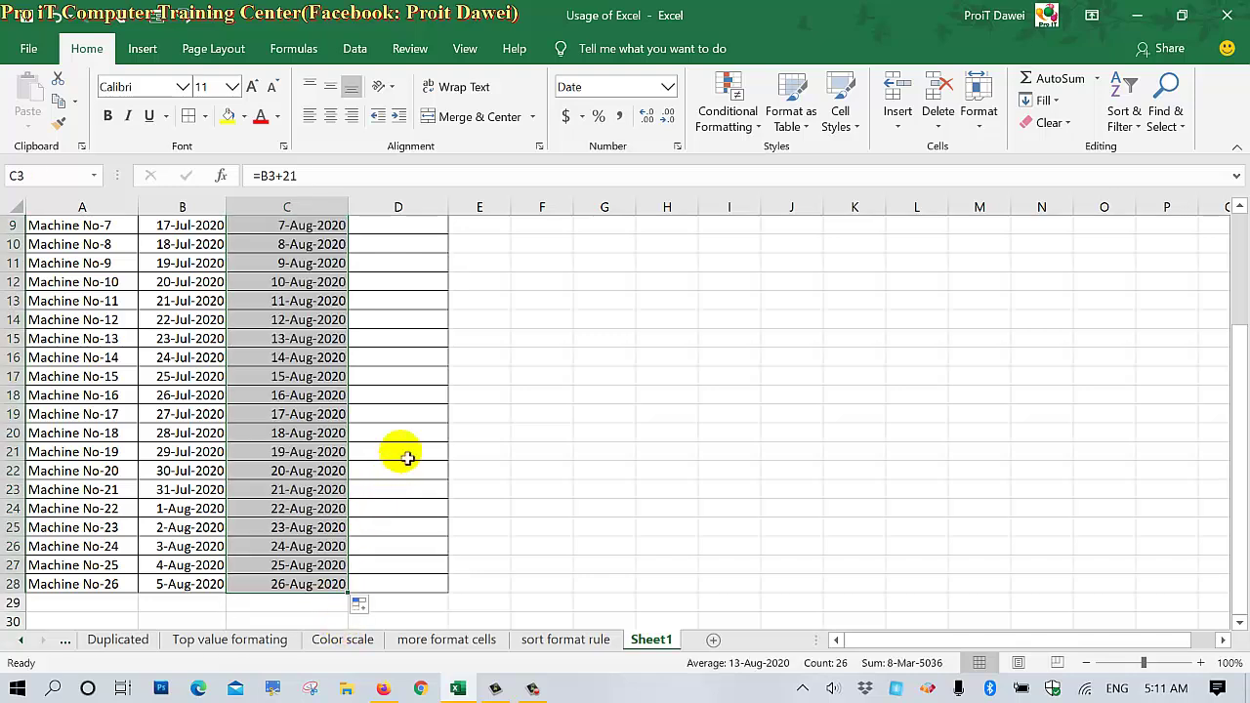
{"action": "scroll", "coordinate": [446, 330], "scroll_direction": "up", "scroll_amount": 3}
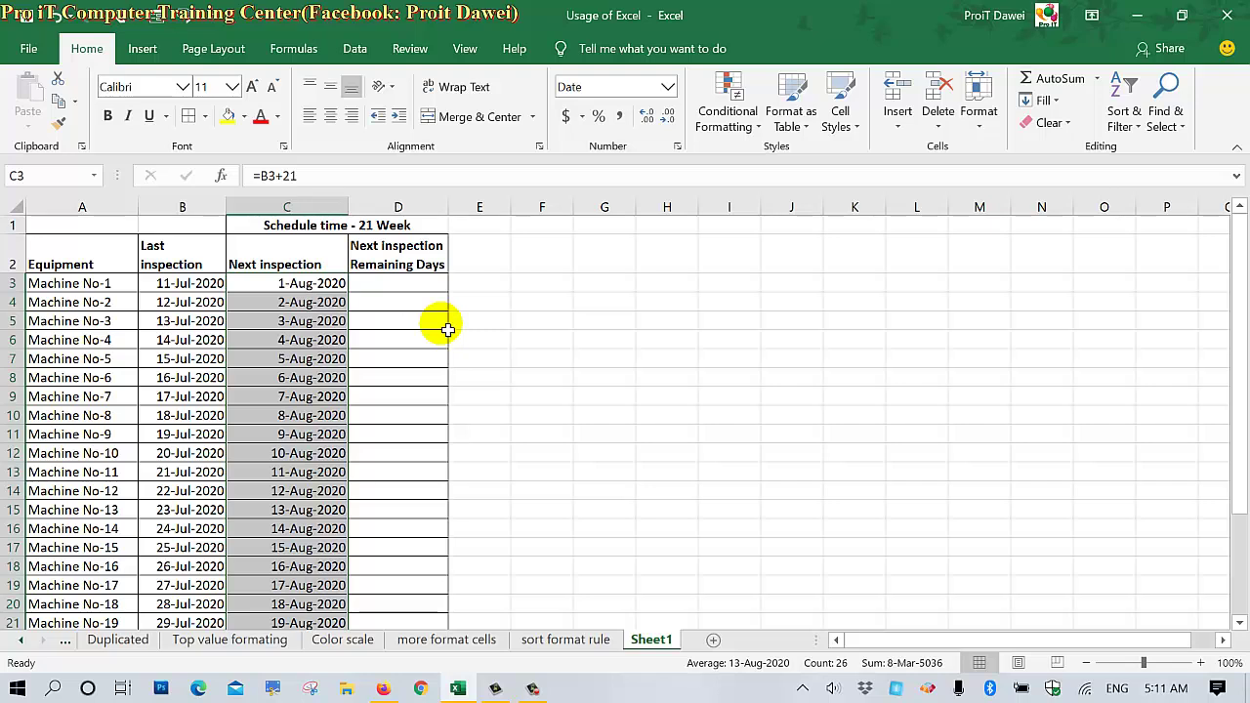
{"action": "left_click", "coordinate": [422, 291]}
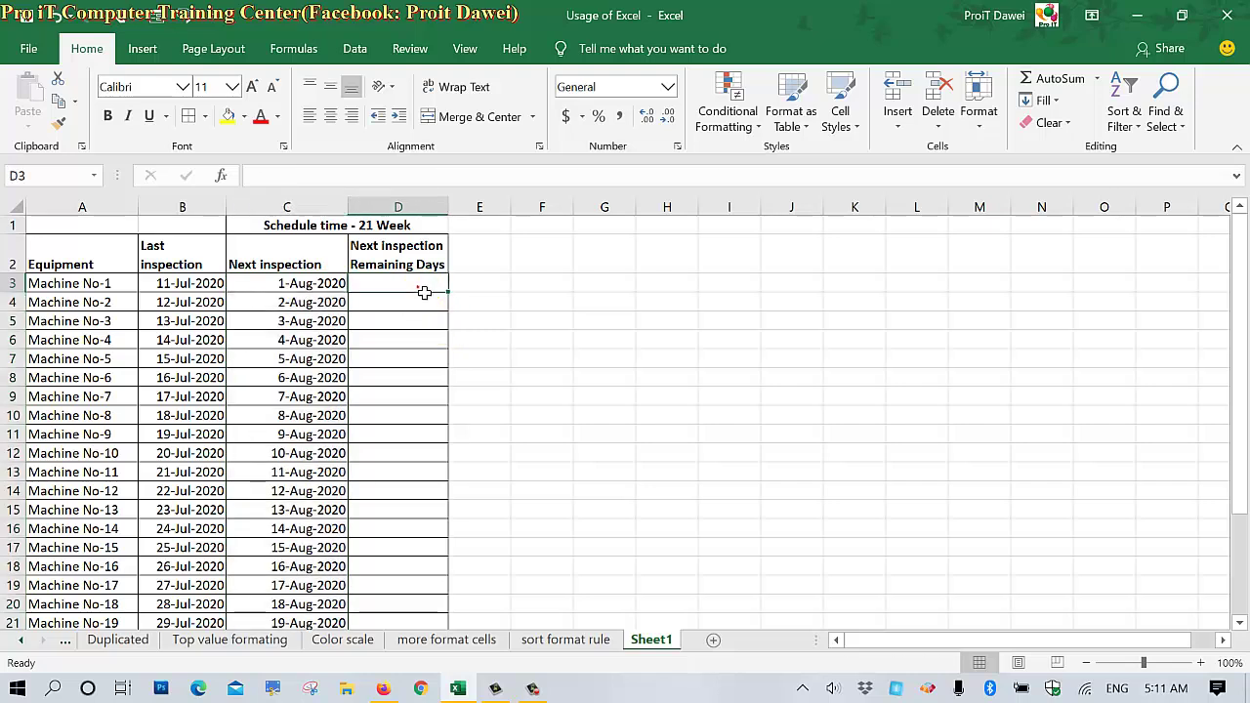
Narrow column C slightly and begin a remaining-days formula of C3 minus TODAY().
{"action": "left_click_drag", "start_coordinate": [347, 207], "coordinate": [343, 207]}
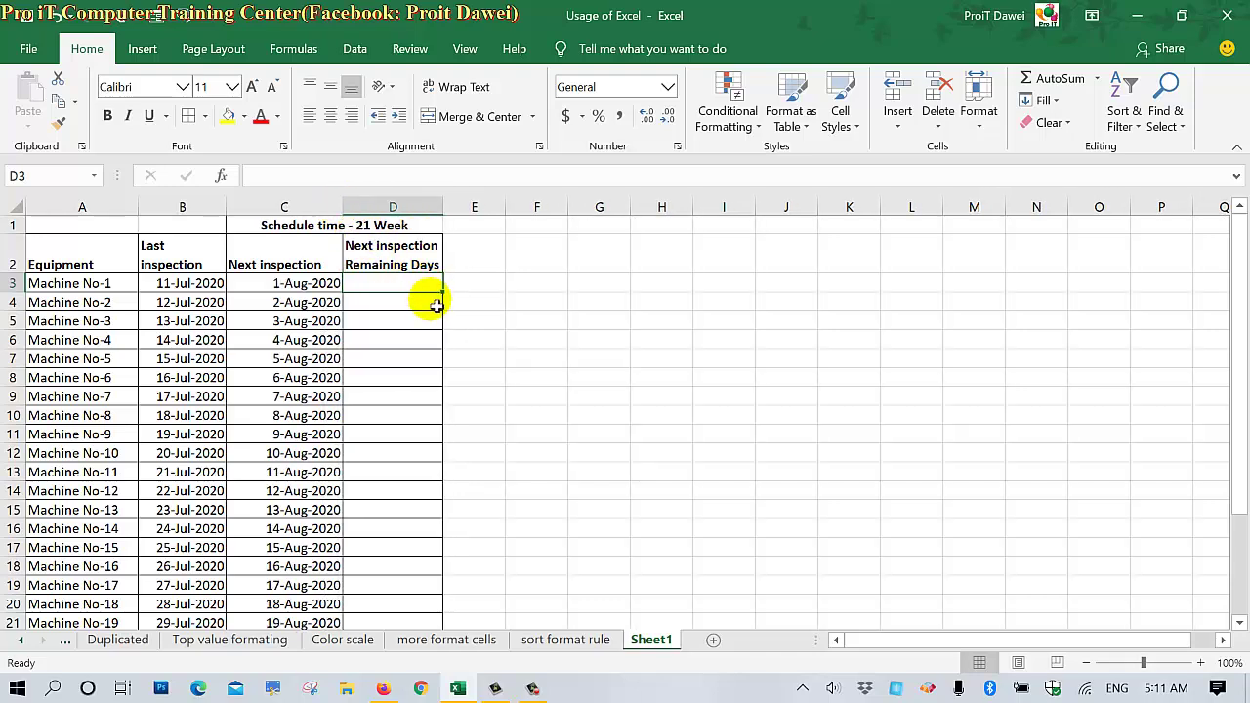
{"action": "type", "text": "="}
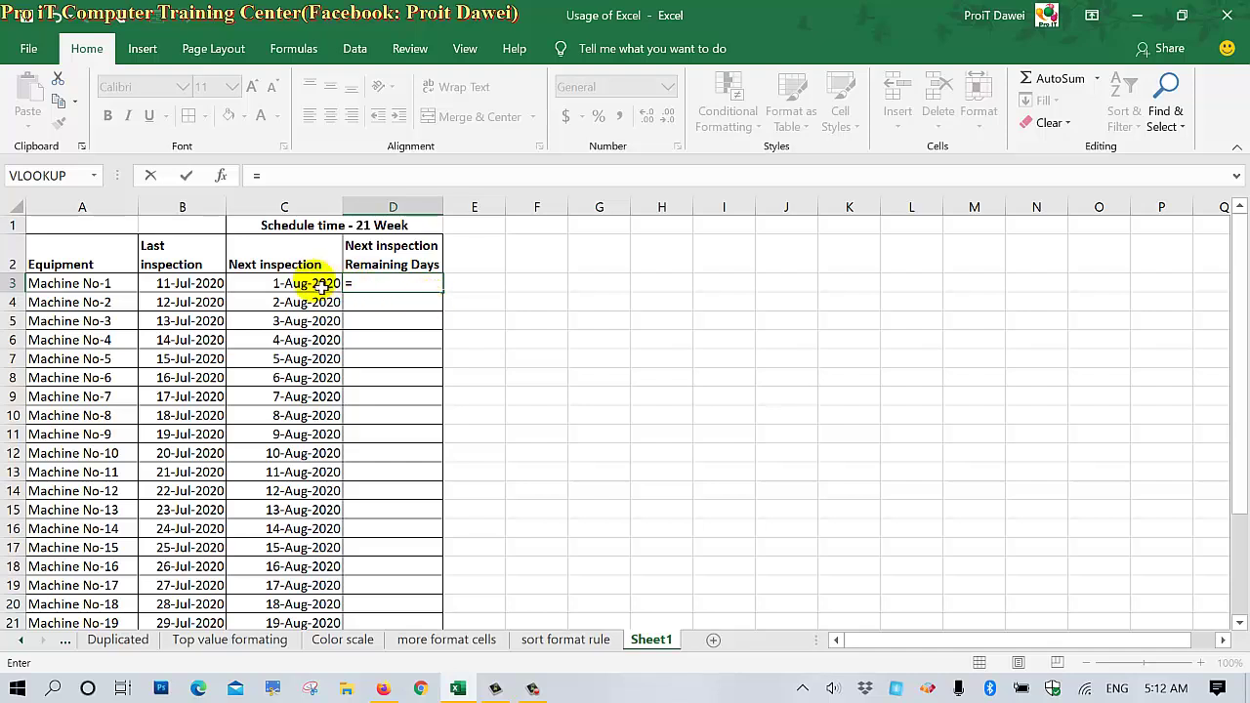
{"action": "left_click", "coordinate": [311, 286]}
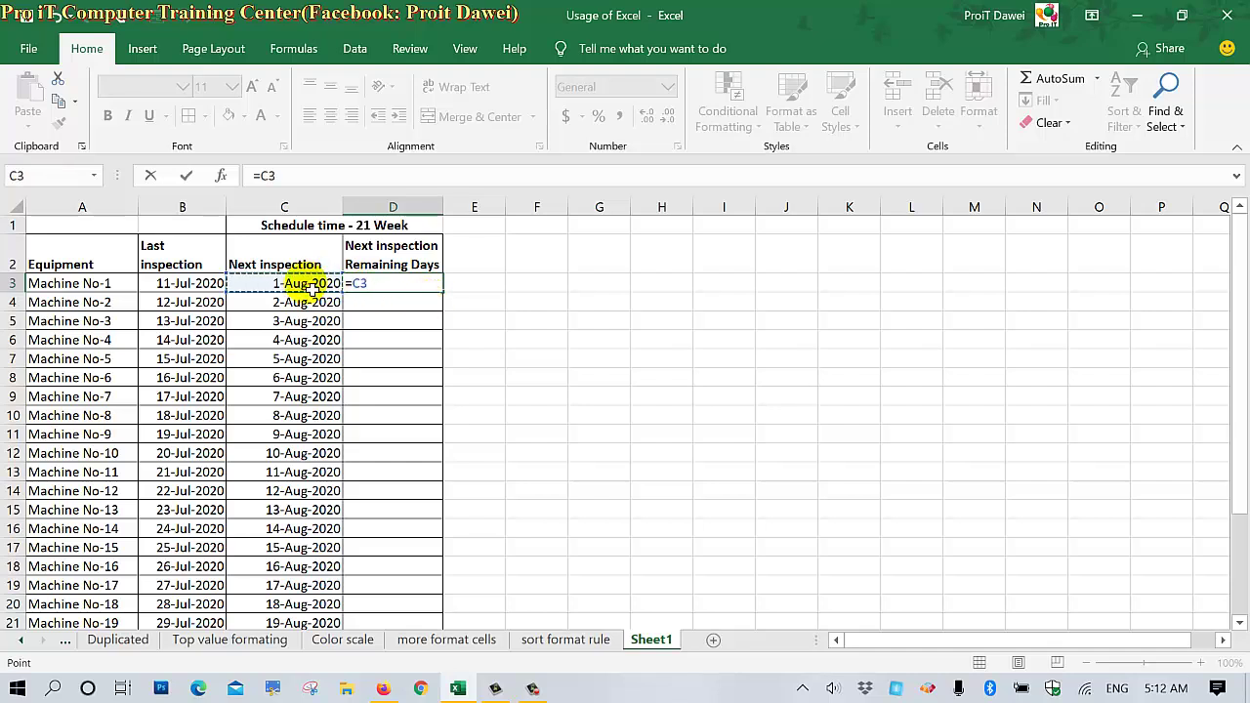
{"action": "type", "text": "-"}
{"action": "type", "text": "tod"}
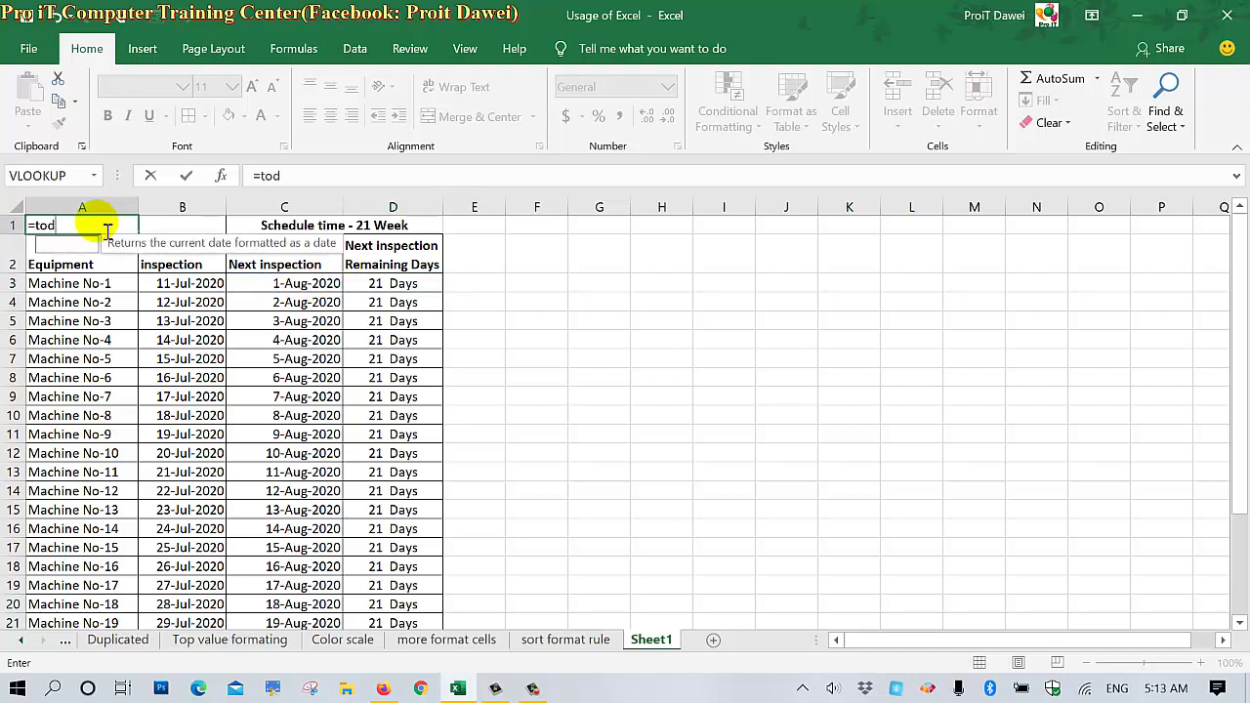
{"action": "type", "text": "ay()"}
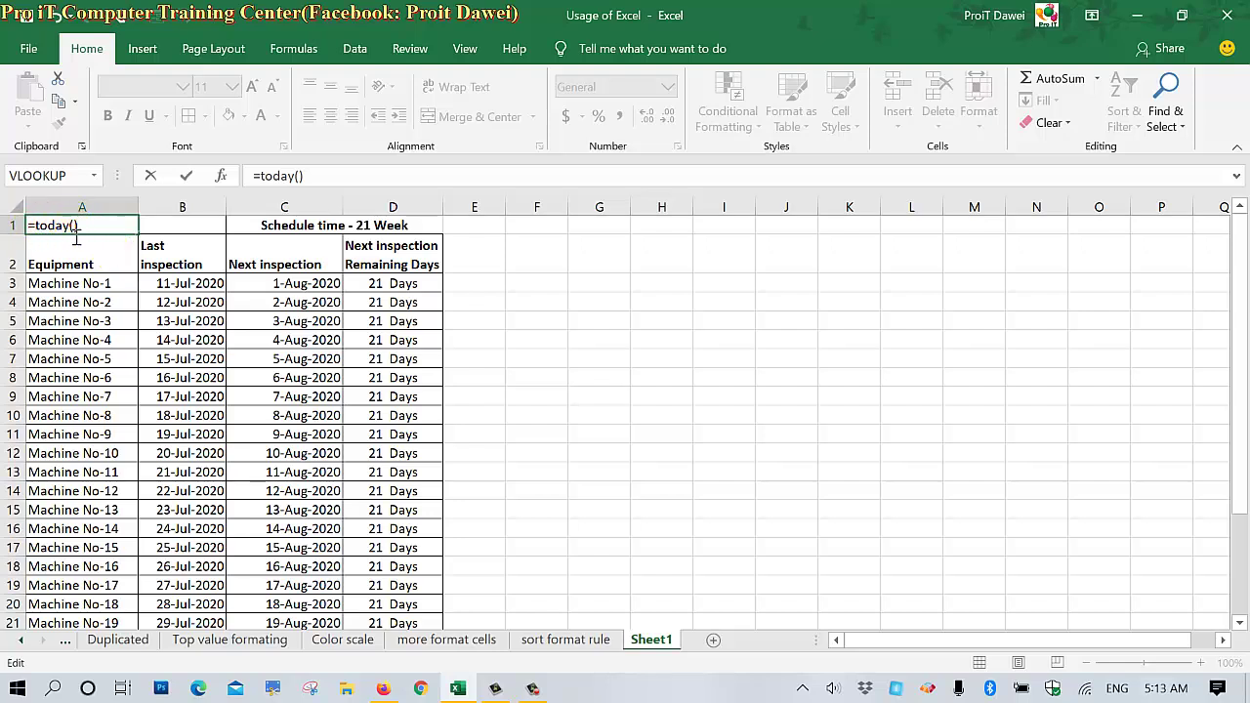
Complete =TODAY() in A1 to show 11-07-2020 and widen column A to fit it.
{"action": "left_click", "coordinate": [58, 230]}
{"action": "left_click", "coordinate": [77, 227]}
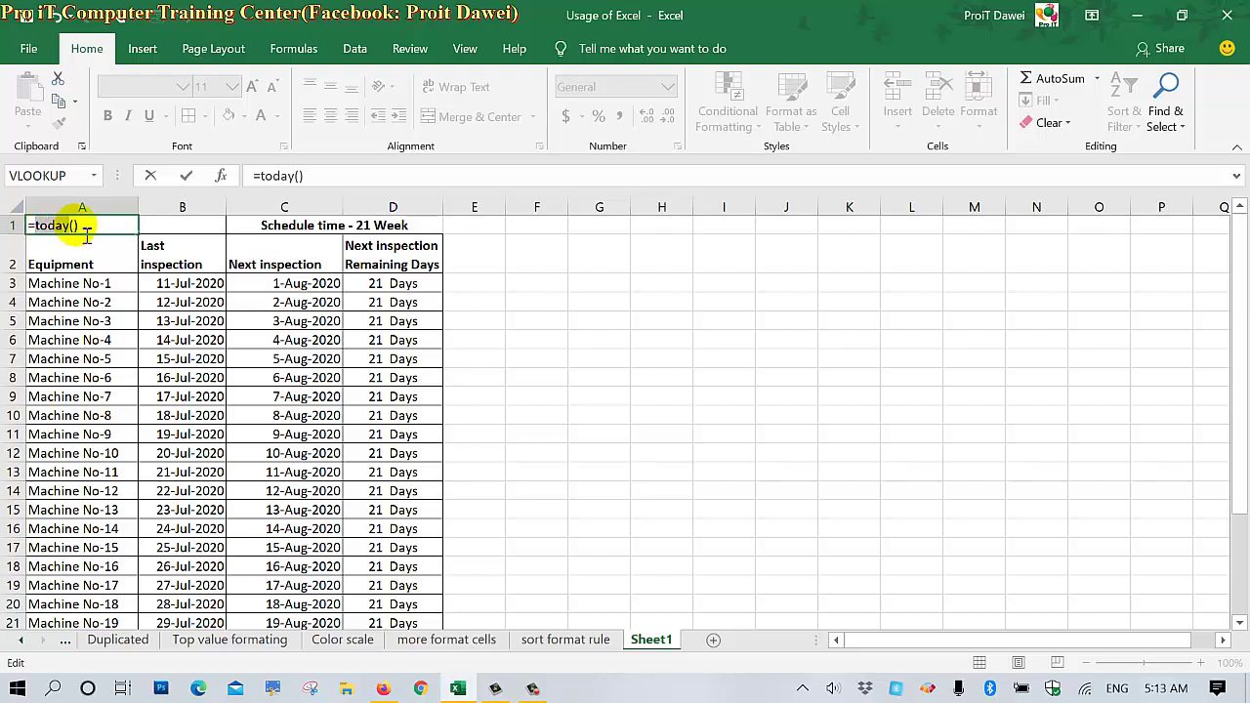
{"action": "key", "text": "Return"}
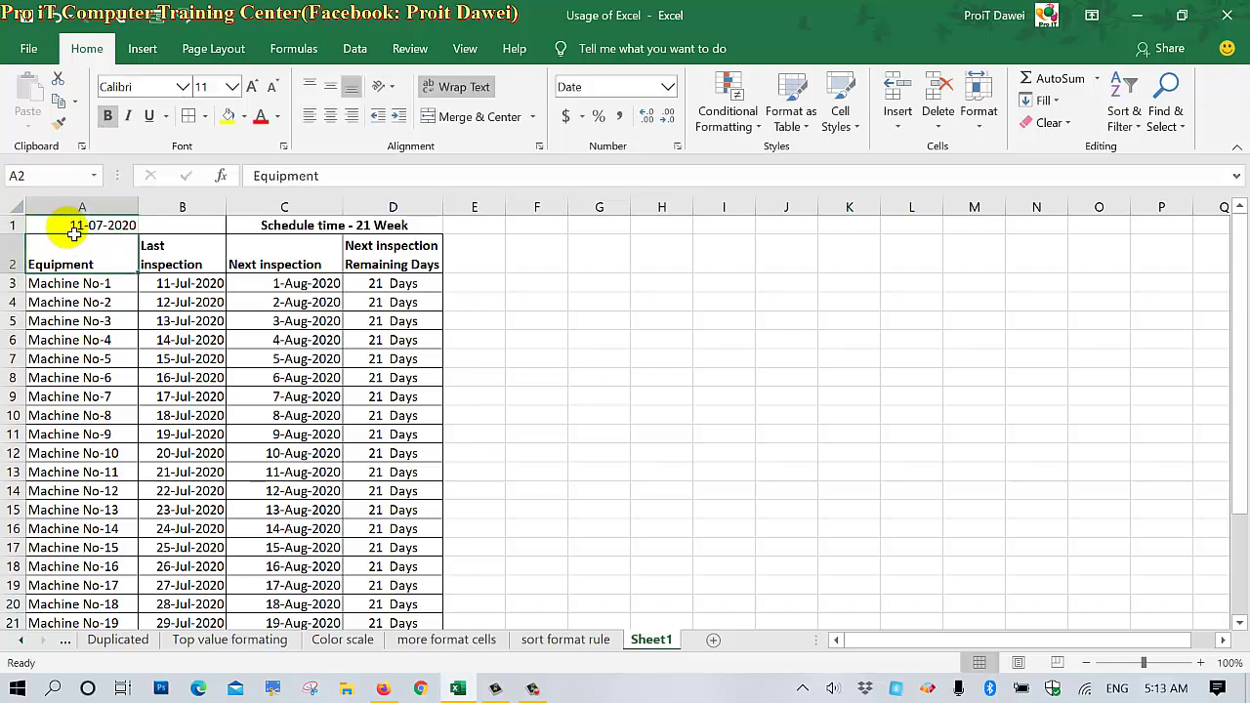
{"action": "left_click", "coordinate": [82, 231]}
{"action": "left_click_drag", "start_coordinate": [139, 207], "coordinate": [147, 207]}
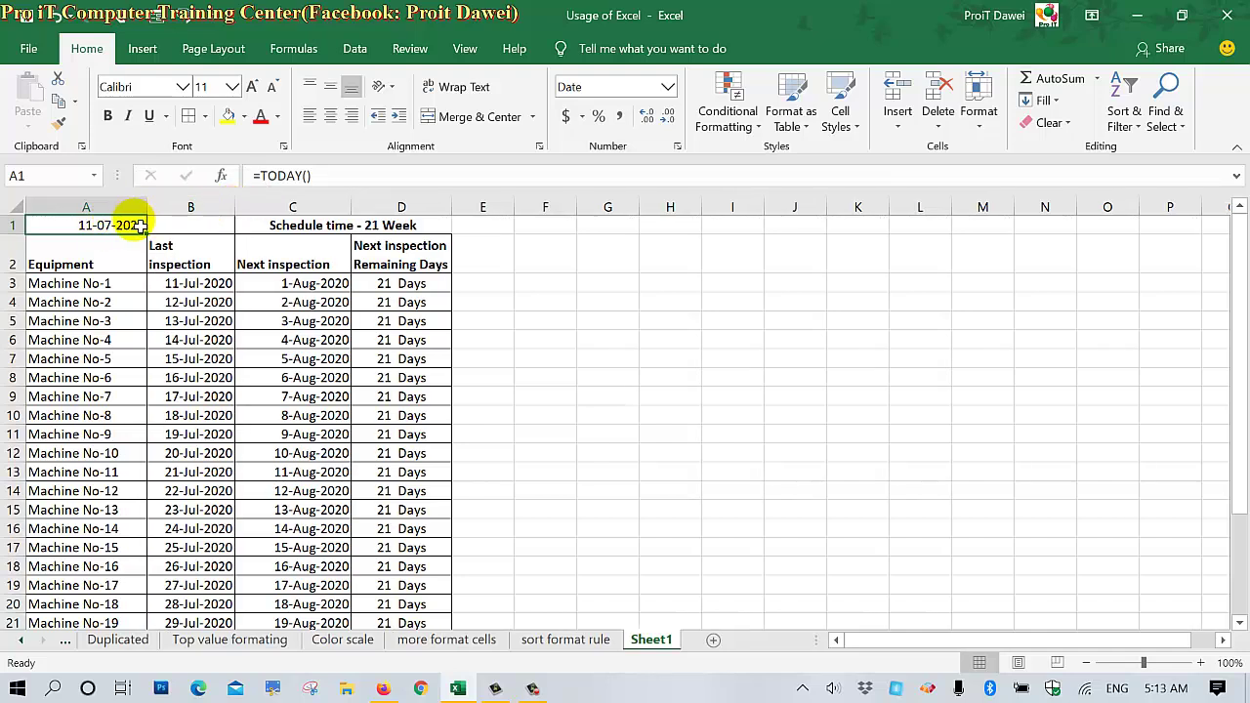
Give A1 the custom number format "Today : "dd-mm-yyyy so it reads Today : 11-07-2020.
{"action": "right_click", "coordinate": [141, 224]}
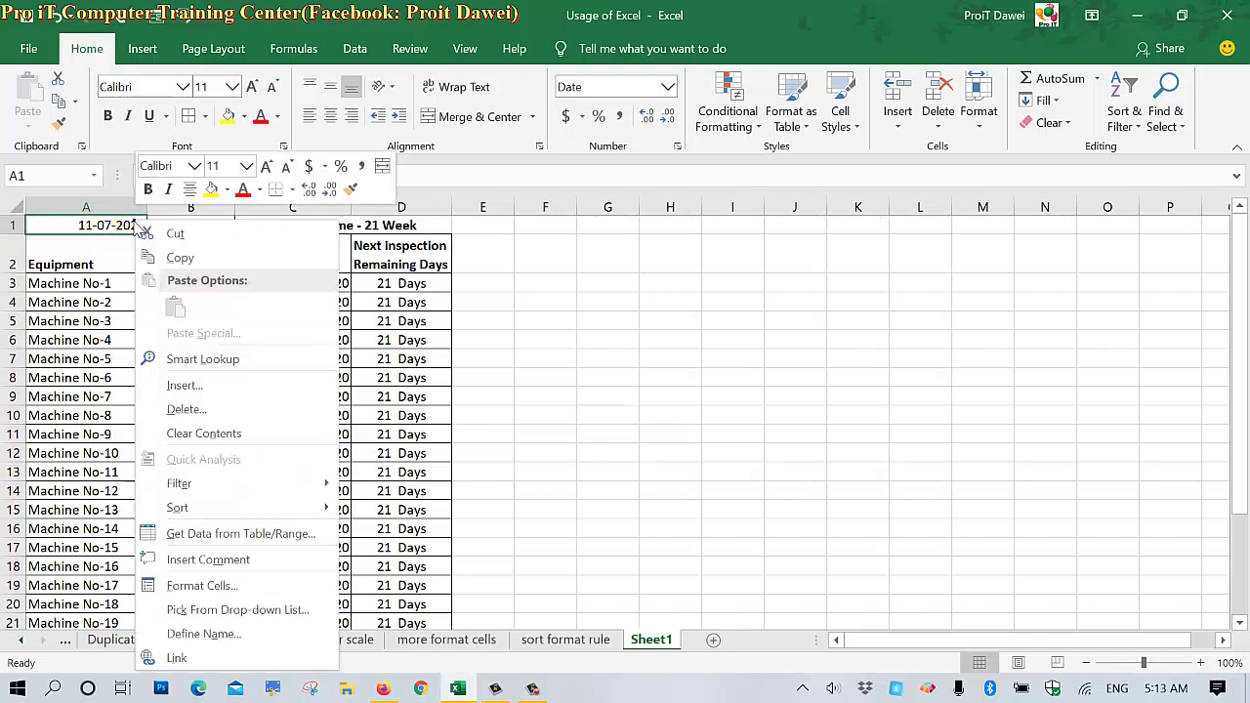
{"action": "left_click", "coordinate": [202, 589]}
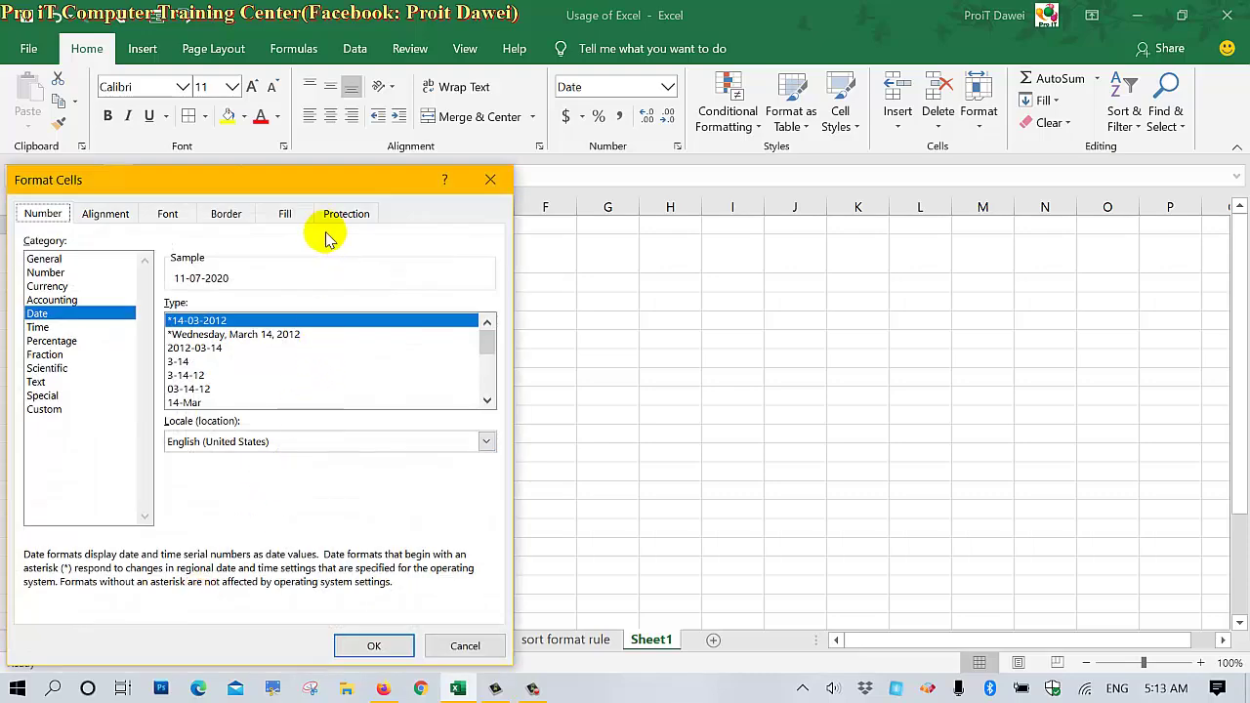
{"action": "left_click_drag", "start_coordinate": [315, 189], "coordinate": [798, 124]}
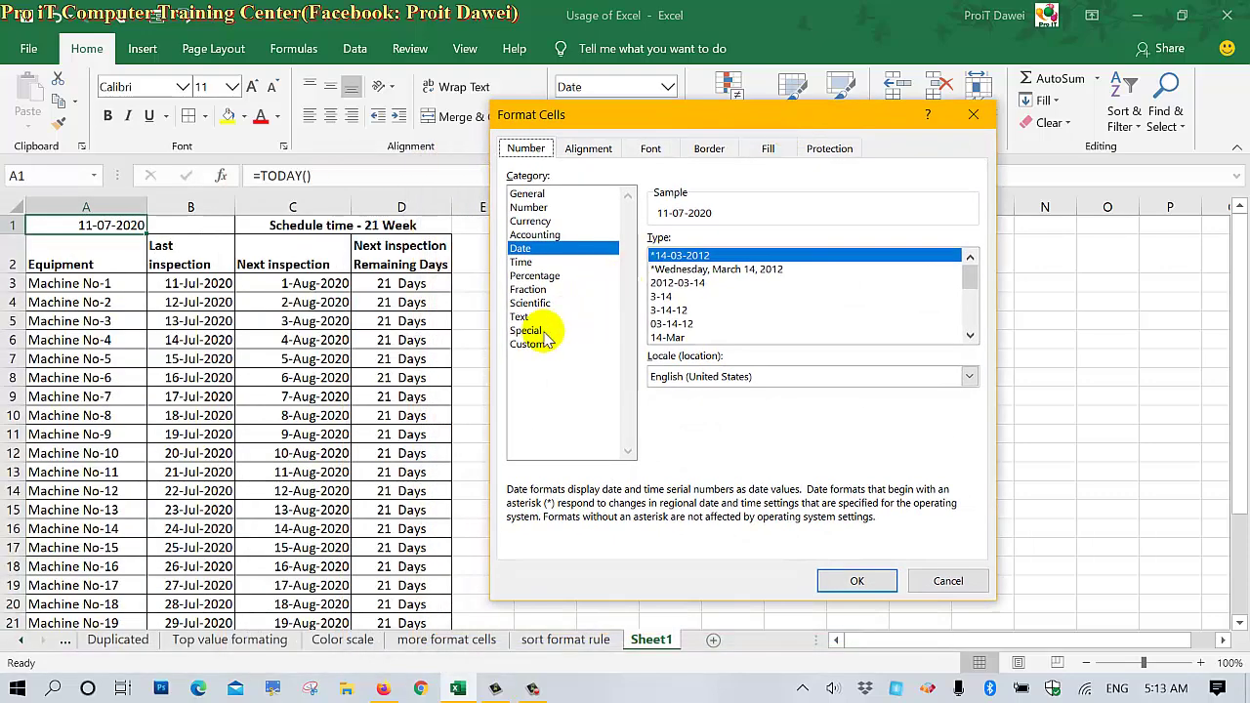
{"action": "left_click", "coordinate": [542, 343]}
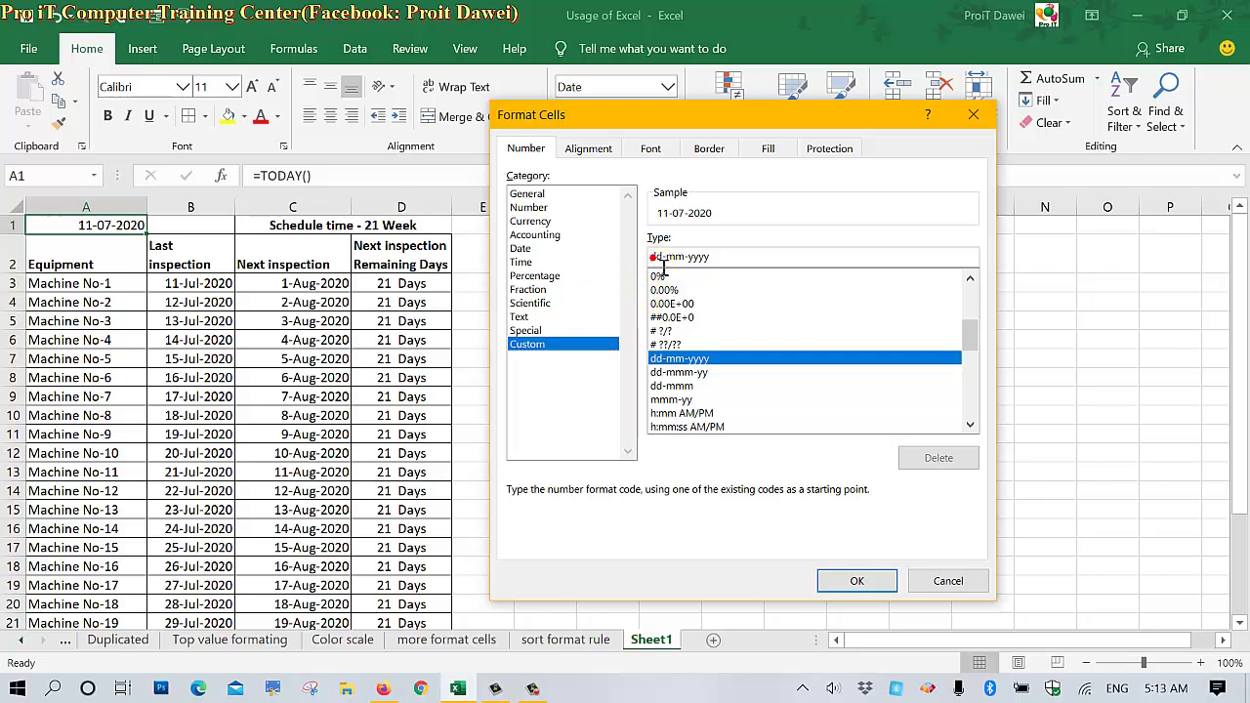
{"action": "left_click", "coordinate": [654, 256]}
{"action": "type", "text": "Tod"}
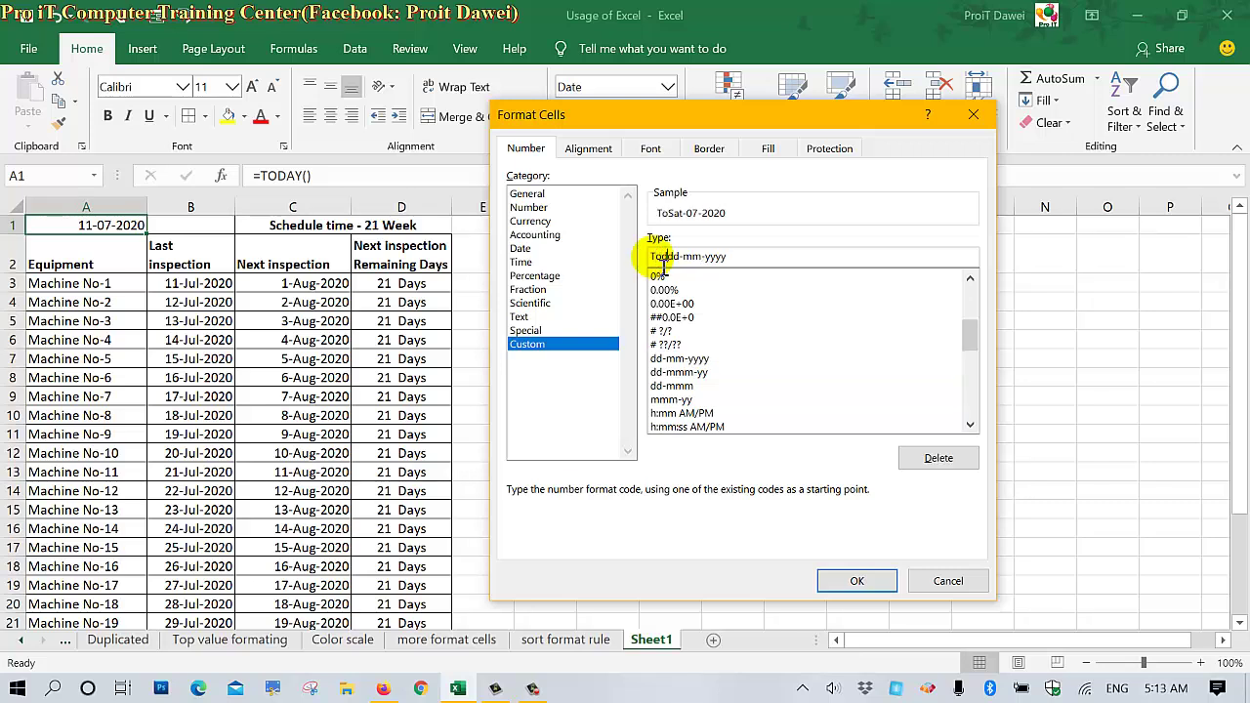
{"action": "type", "text": "a"}
{"action": "key", "text": "BackSpace"}
{"action": "key", "text": "BackSpace"}
{"action": "key", "text": "BackSpace"}
{"action": "key", "text": "BackSpace"}
{"action": "type", "text": "\""}
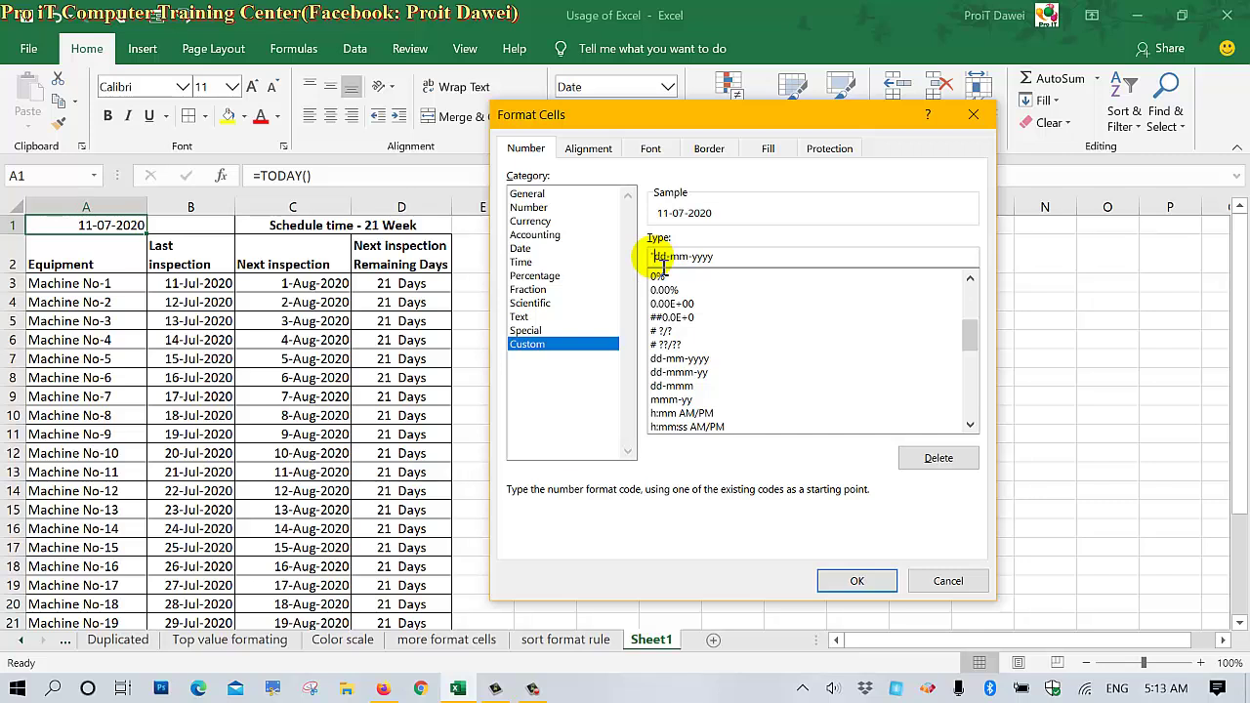
{"action": "type", "text": "D"}
{"action": "key", "text": "BackSpace"}
{"action": "type", "text": "oday"}
{"action": "type", "text": " : \""}
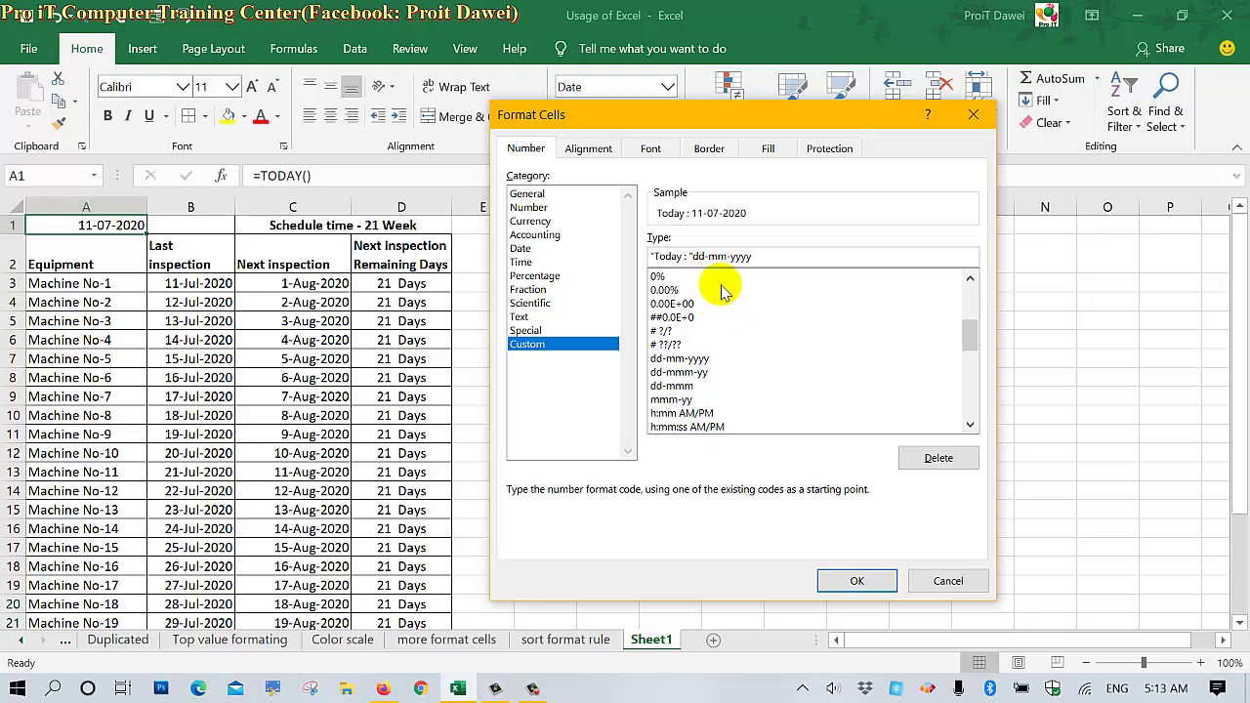
{"action": "left_click", "coordinate": [853, 580]}
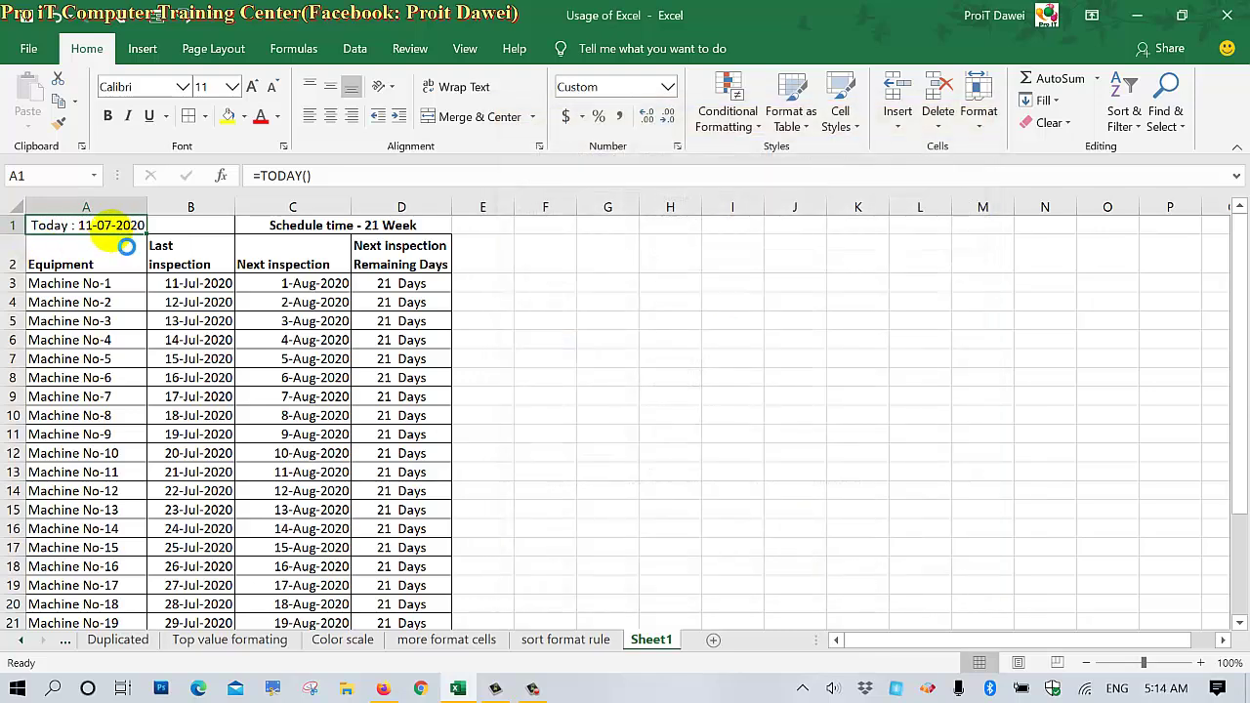
Select the Next inspection dates in C3:C28.
{"action": "left_click", "coordinate": [230, 283]}
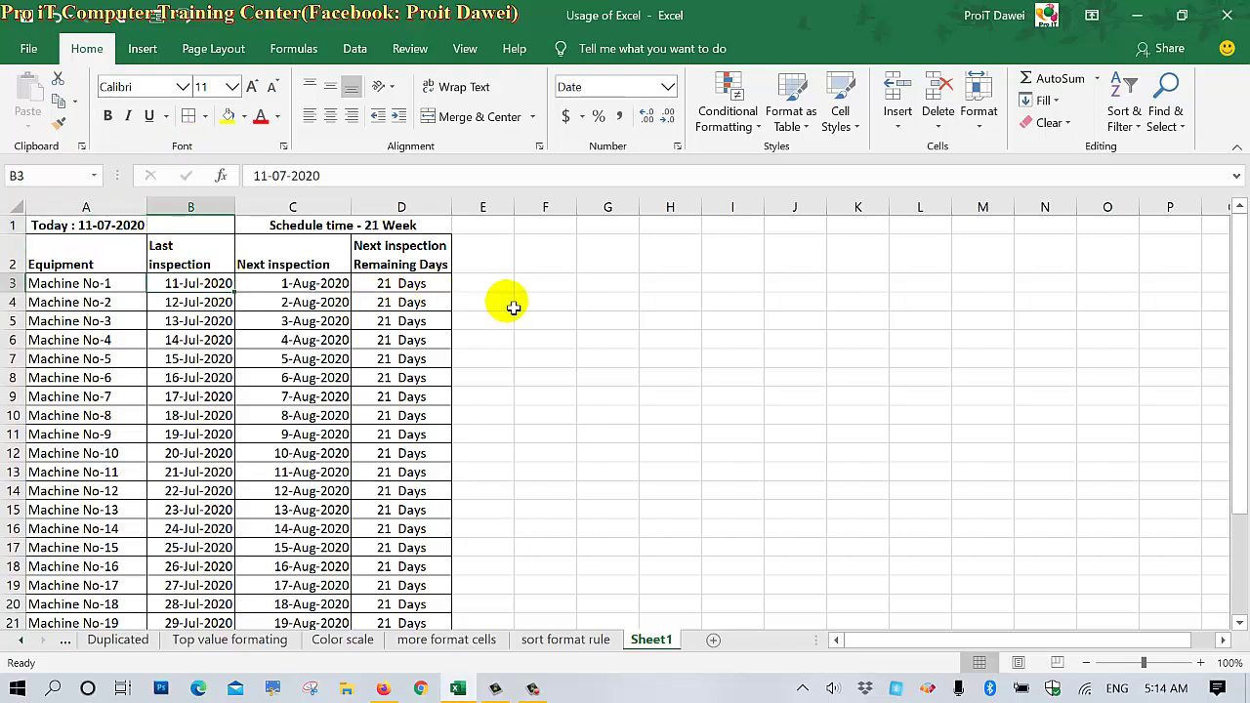
{"action": "left_click", "coordinate": [266, 283]}
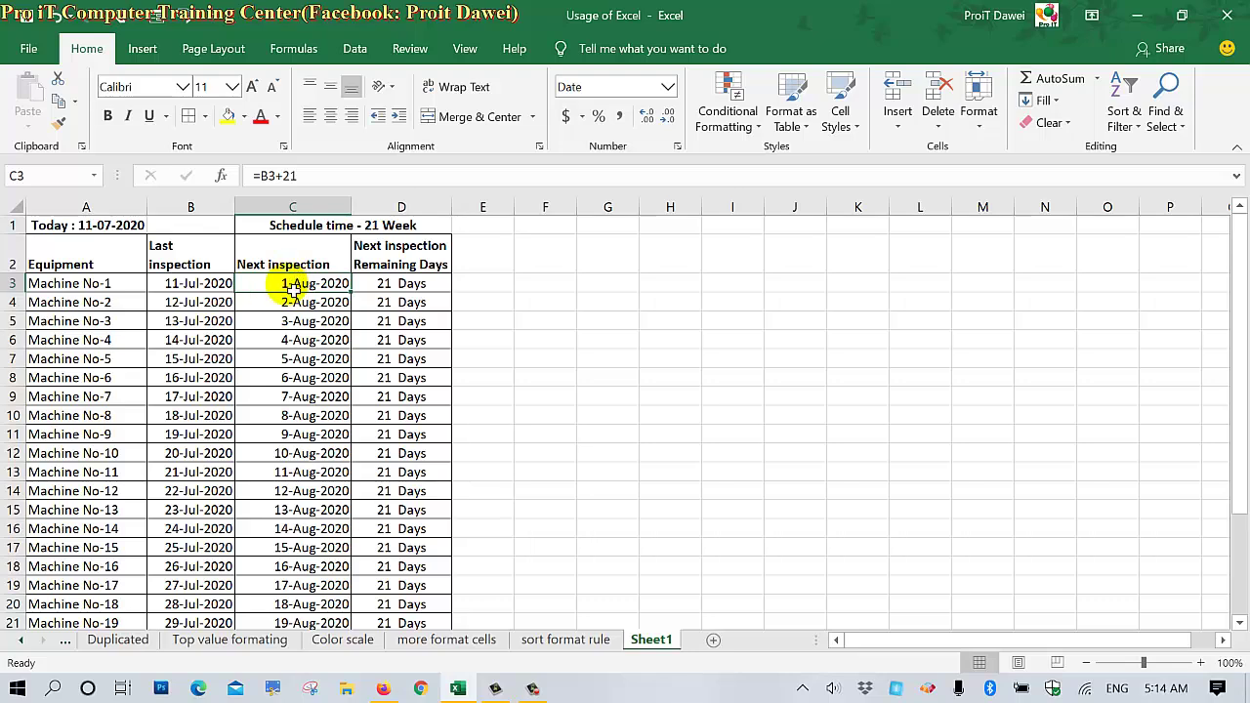
{"action": "left_click_drag", "start_coordinate": [293, 292], "coordinate": [281, 639]}
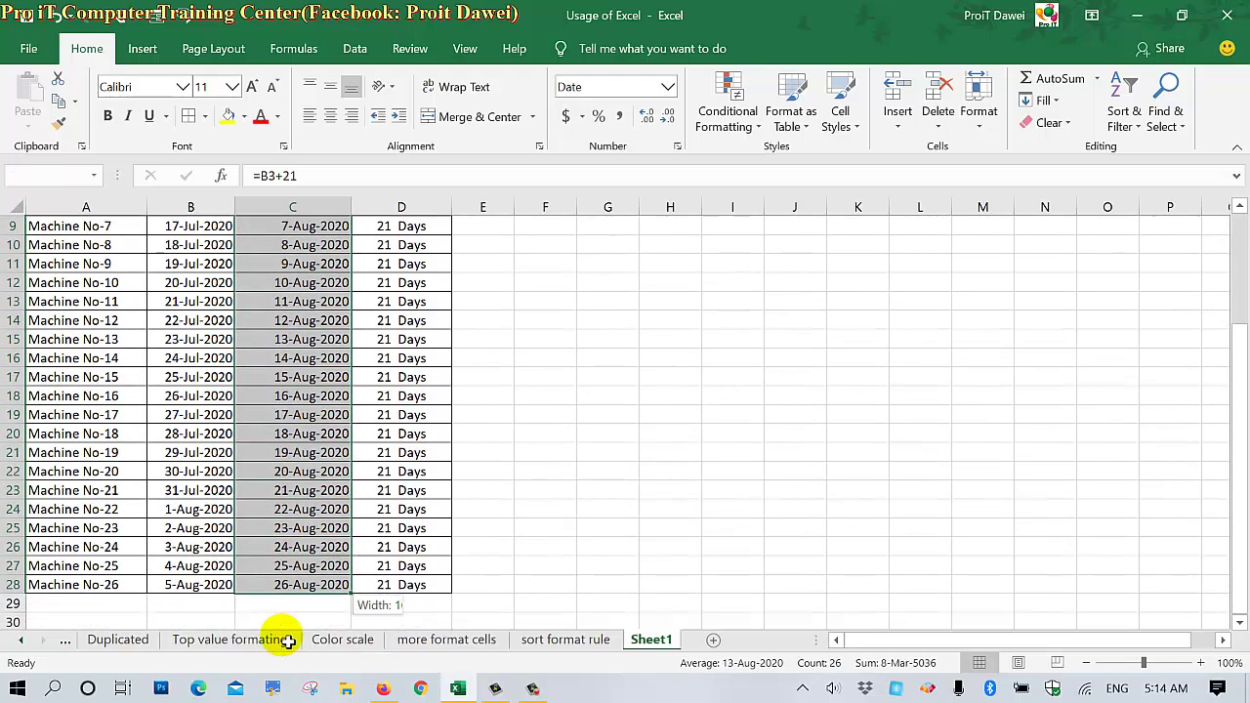
{"action": "left_click_drag", "start_coordinate": [282, 640], "coordinate": [289, 586]}
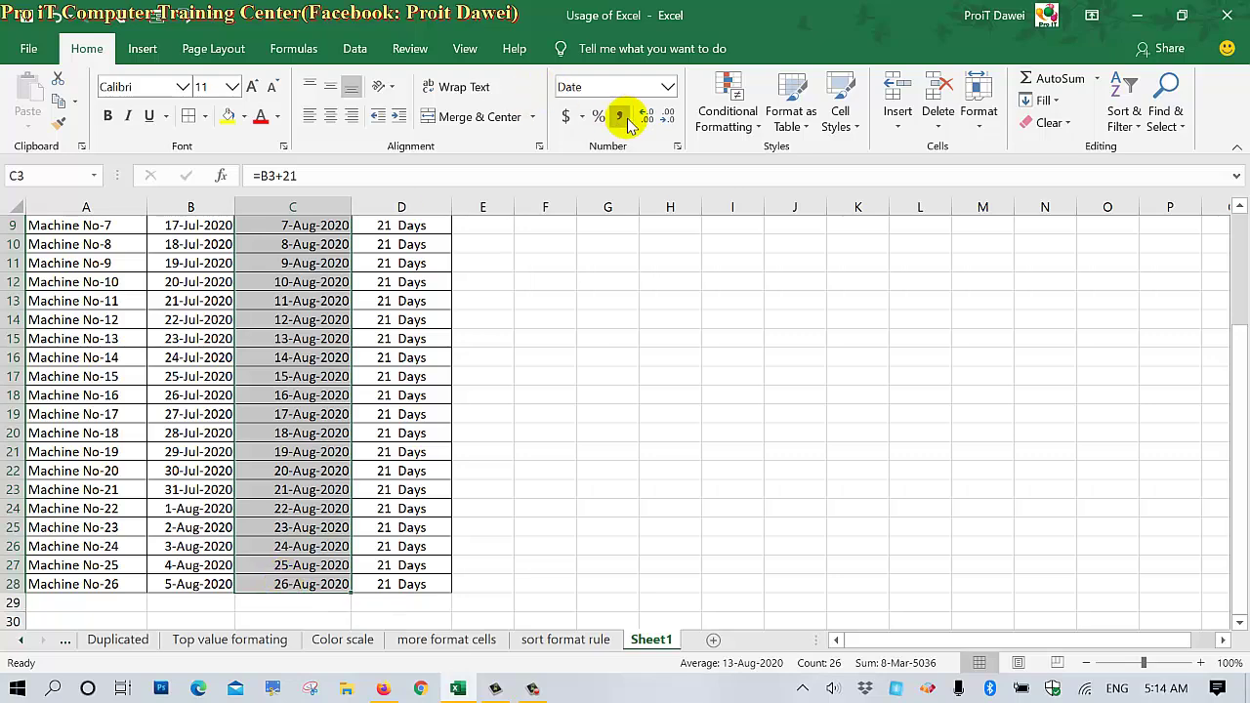
Create a new conditional formatting rule: Cell Value equal to =$A$1.
{"action": "left_click", "coordinate": [696, 125]}
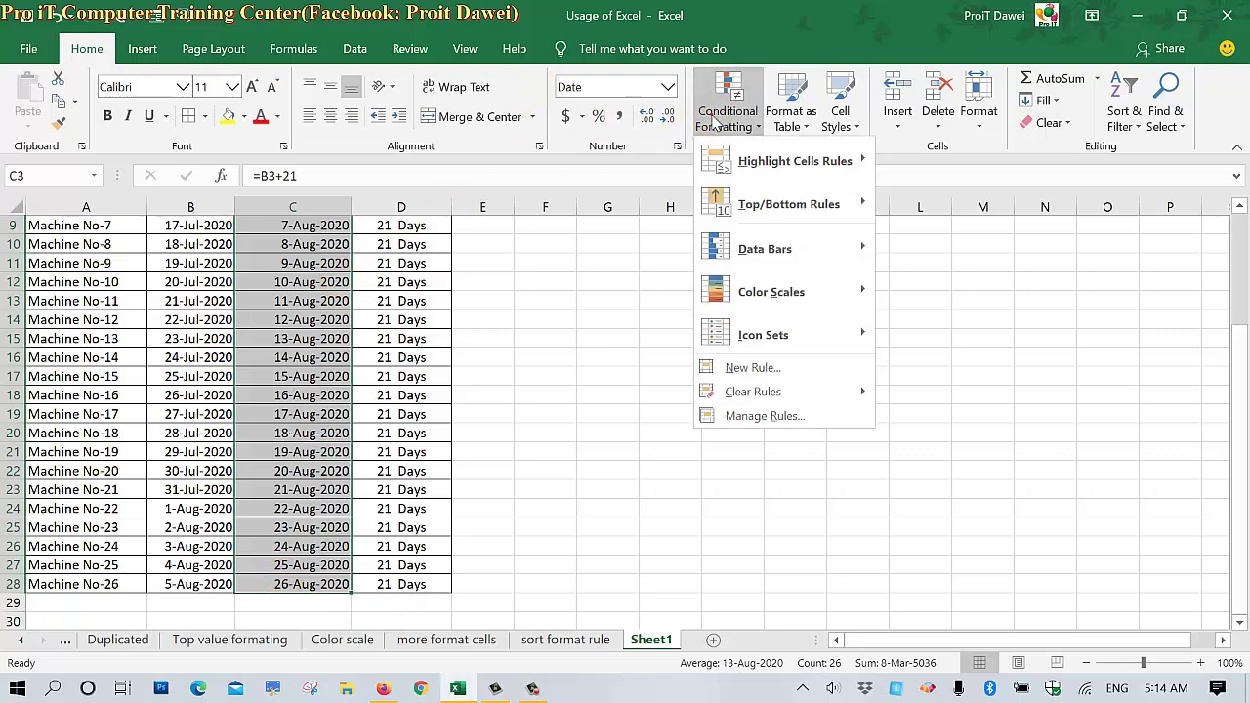
{"action": "left_click", "coordinate": [733, 416]}
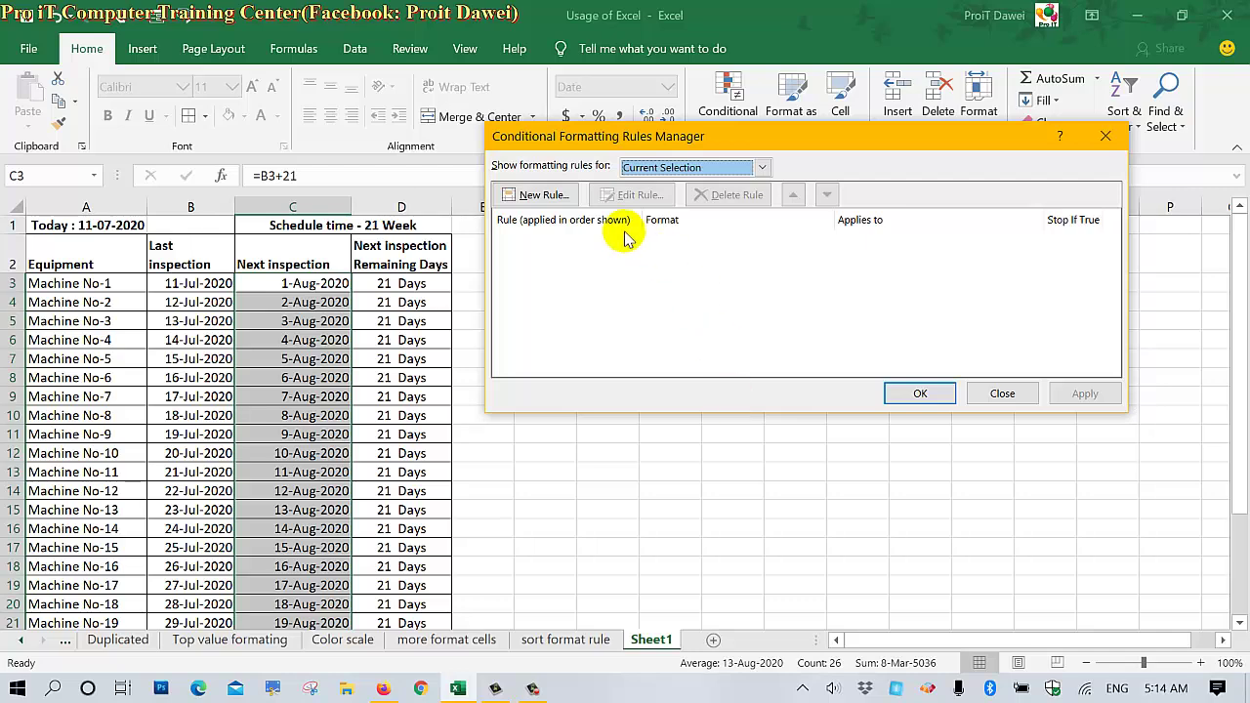
{"action": "left_click", "coordinate": [535, 194]}
{"action": "left_click", "coordinate": [635, 156]}
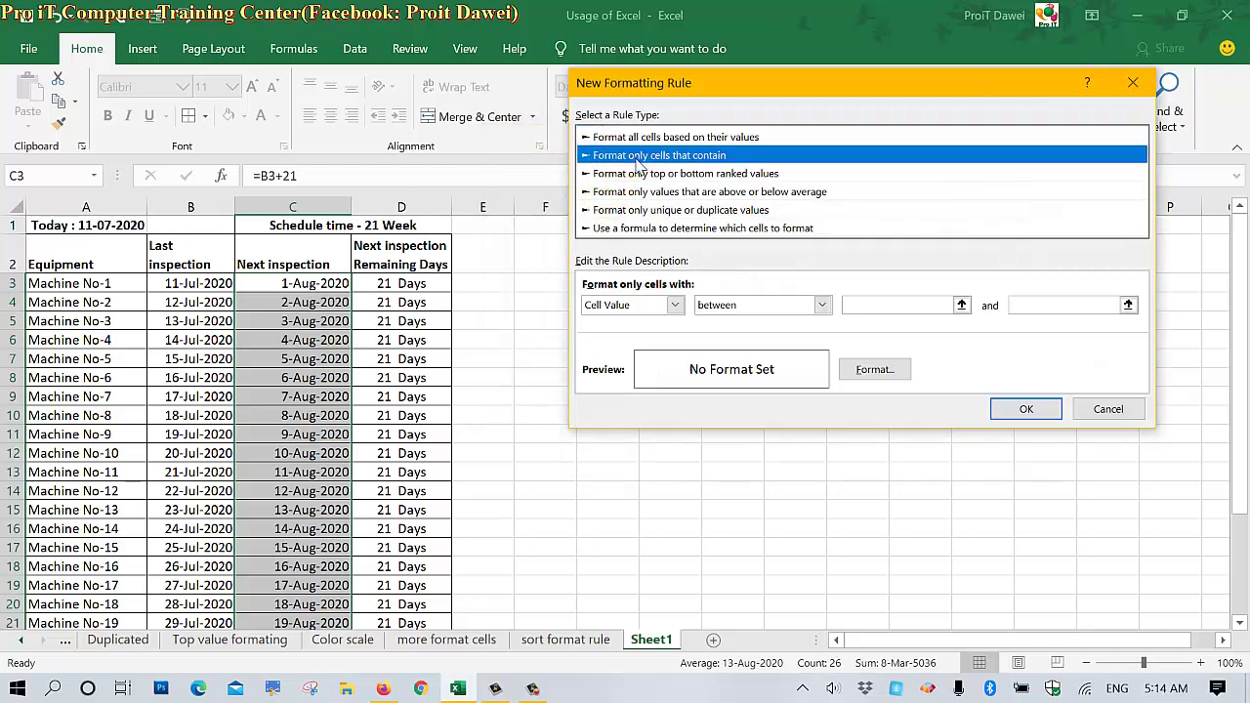
{"action": "left_click", "coordinate": [674, 305]}
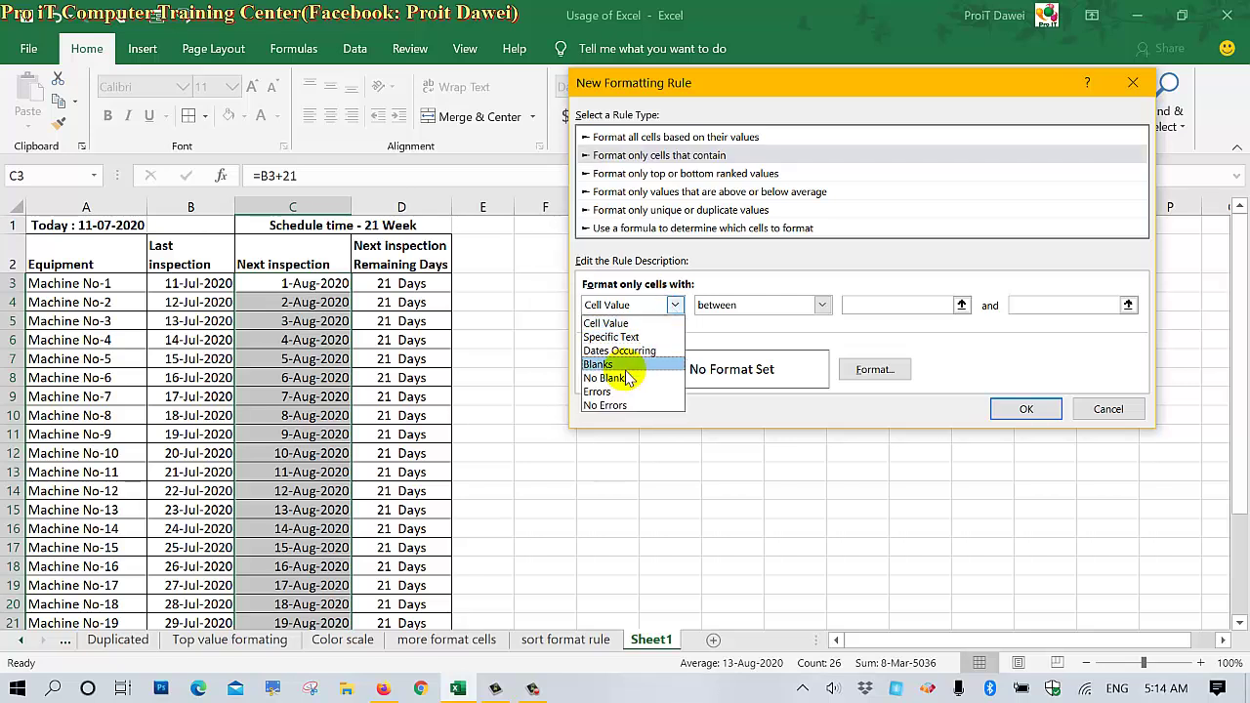
{"action": "left_click", "coordinate": [727, 305]}
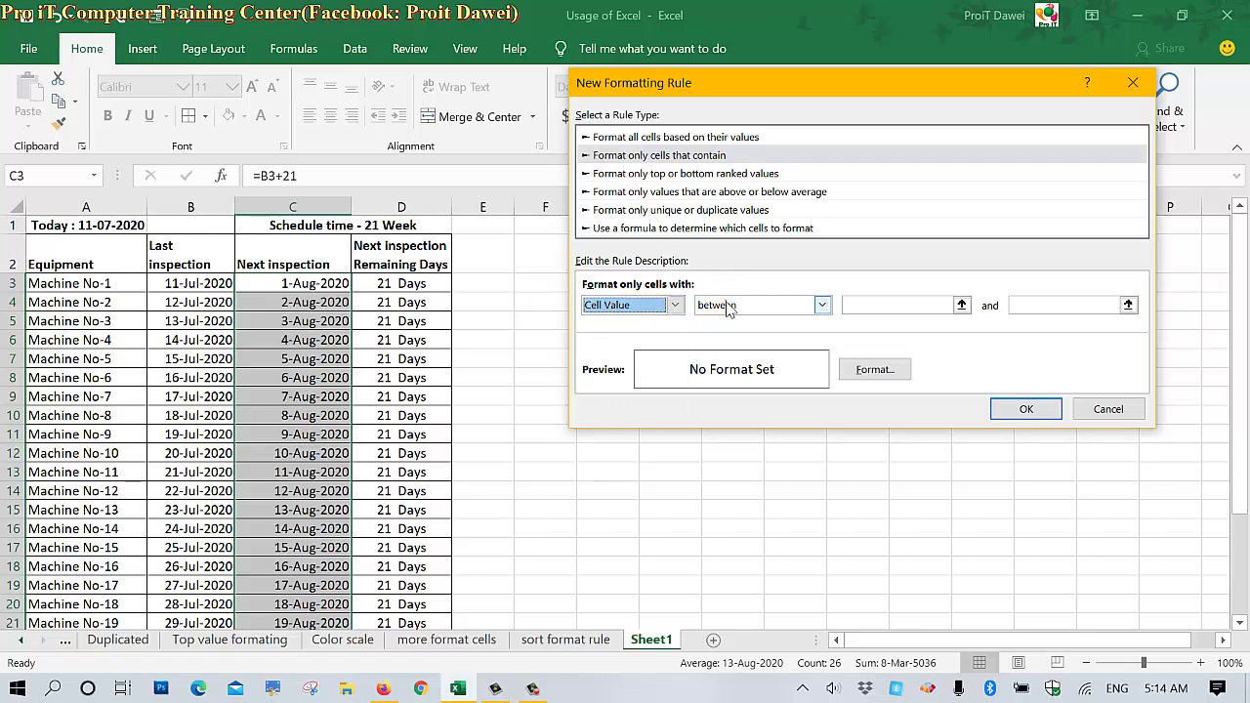
{"action": "left_click", "coordinate": [727, 305]}
{"action": "left_click", "coordinate": [724, 353]}
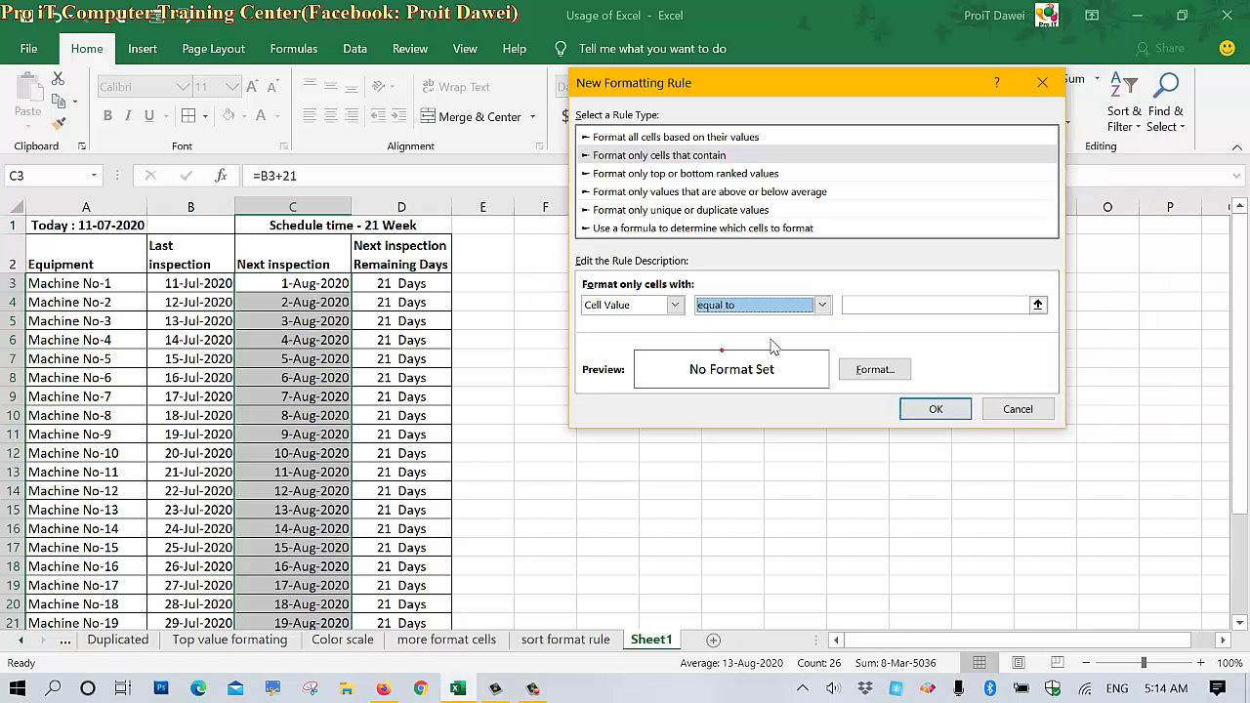
{"action": "left_click", "coordinate": [876, 309]}
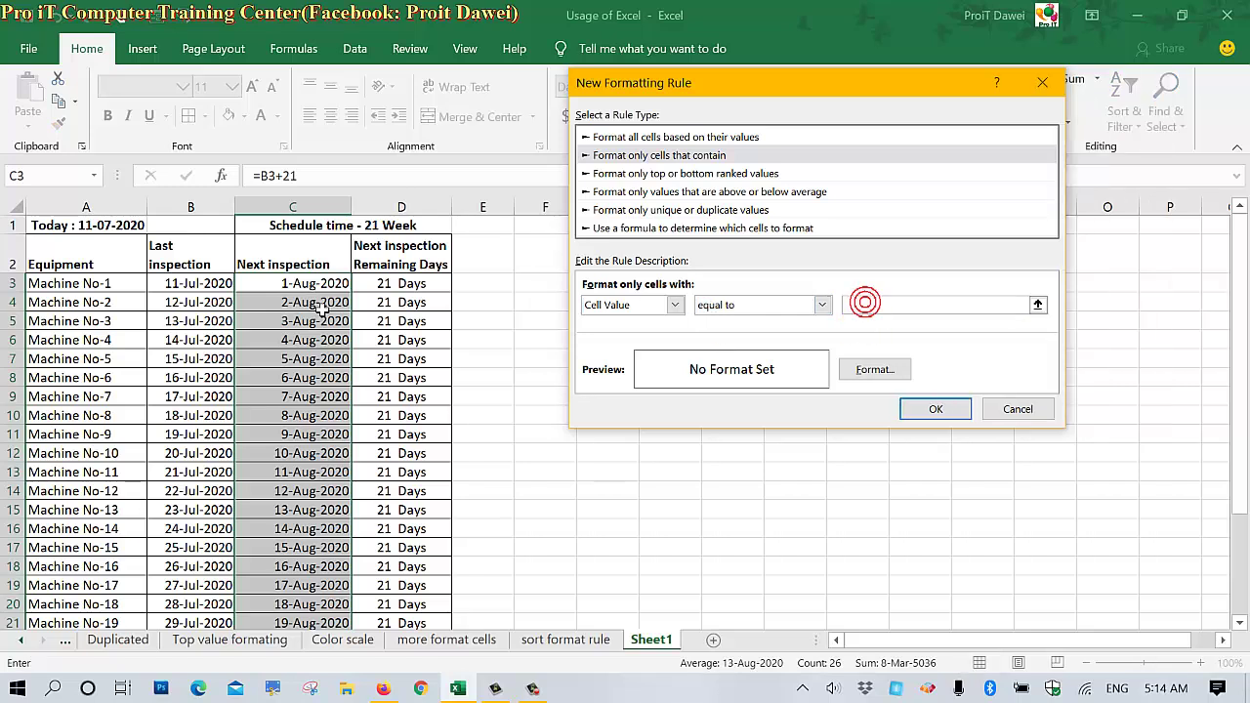
{"action": "left_click", "coordinate": [109, 224]}
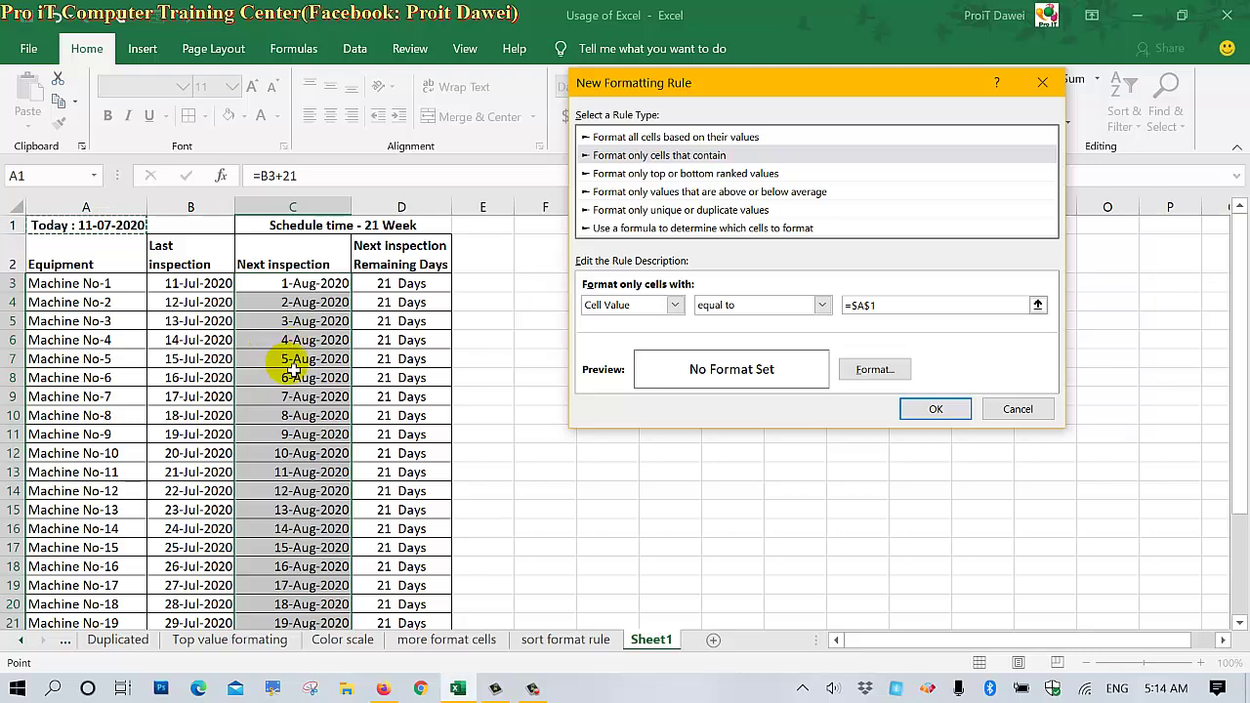
Give the rule a yellow fill and apply it to C3:C28.
{"action": "left_click", "coordinate": [875, 370]}
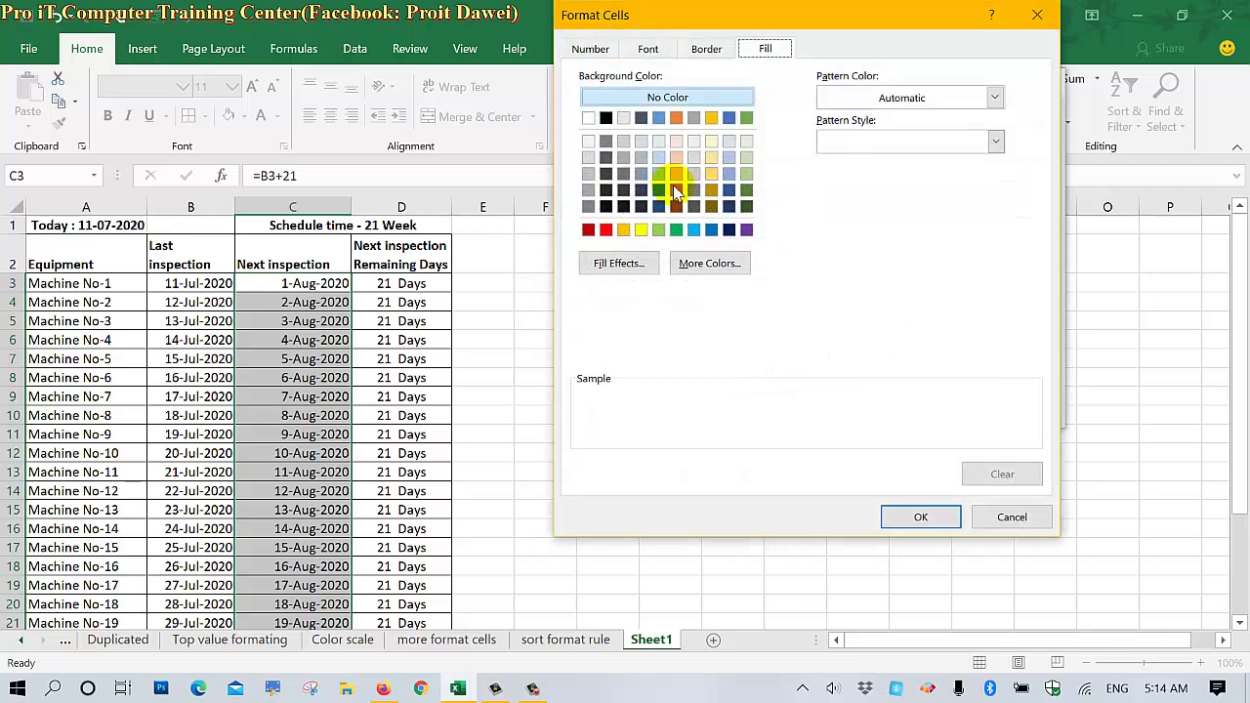
{"action": "left_click", "coordinate": [640, 229]}
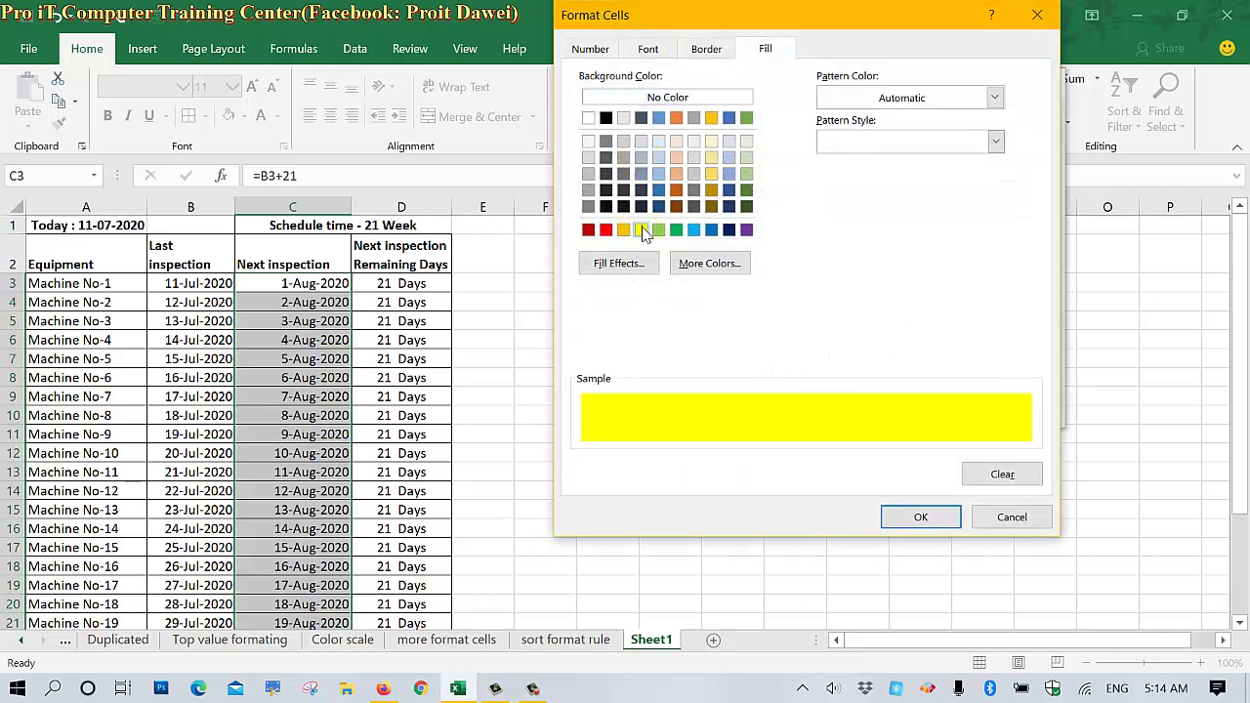
{"action": "left_click", "coordinate": [908, 516]}
{"action": "left_click", "coordinate": [916, 411]}
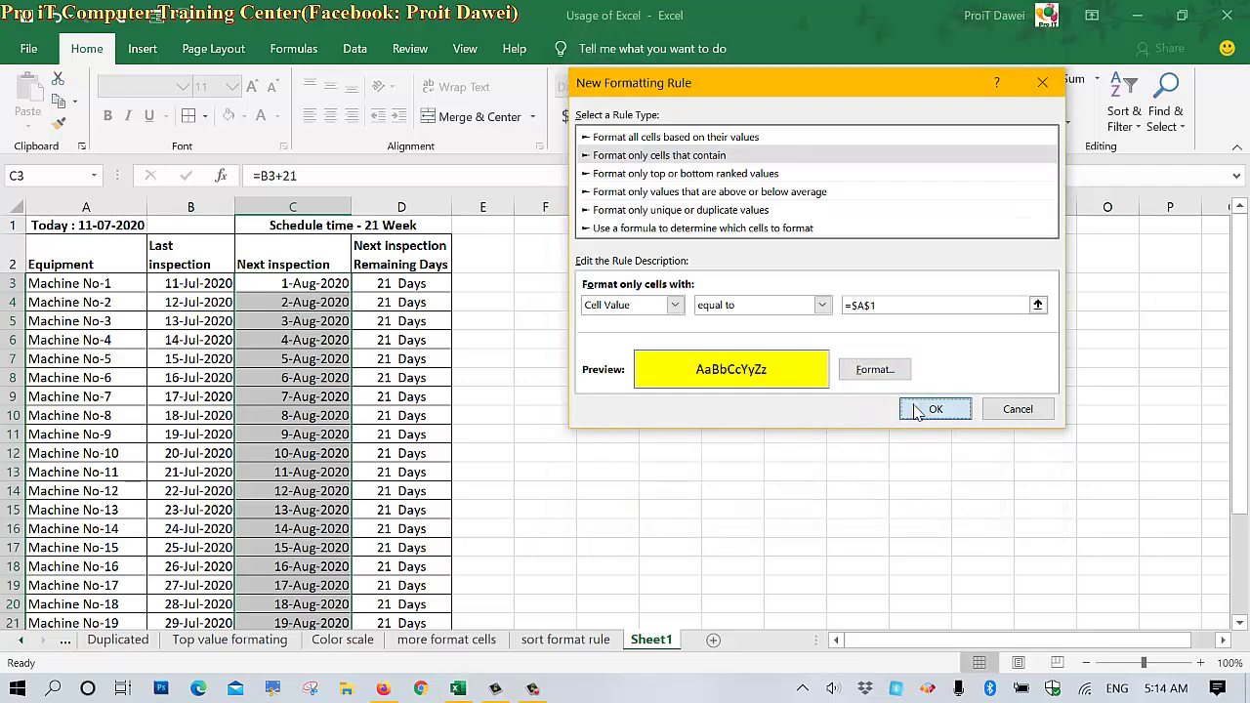
{"action": "left_click", "coordinate": [923, 394]}
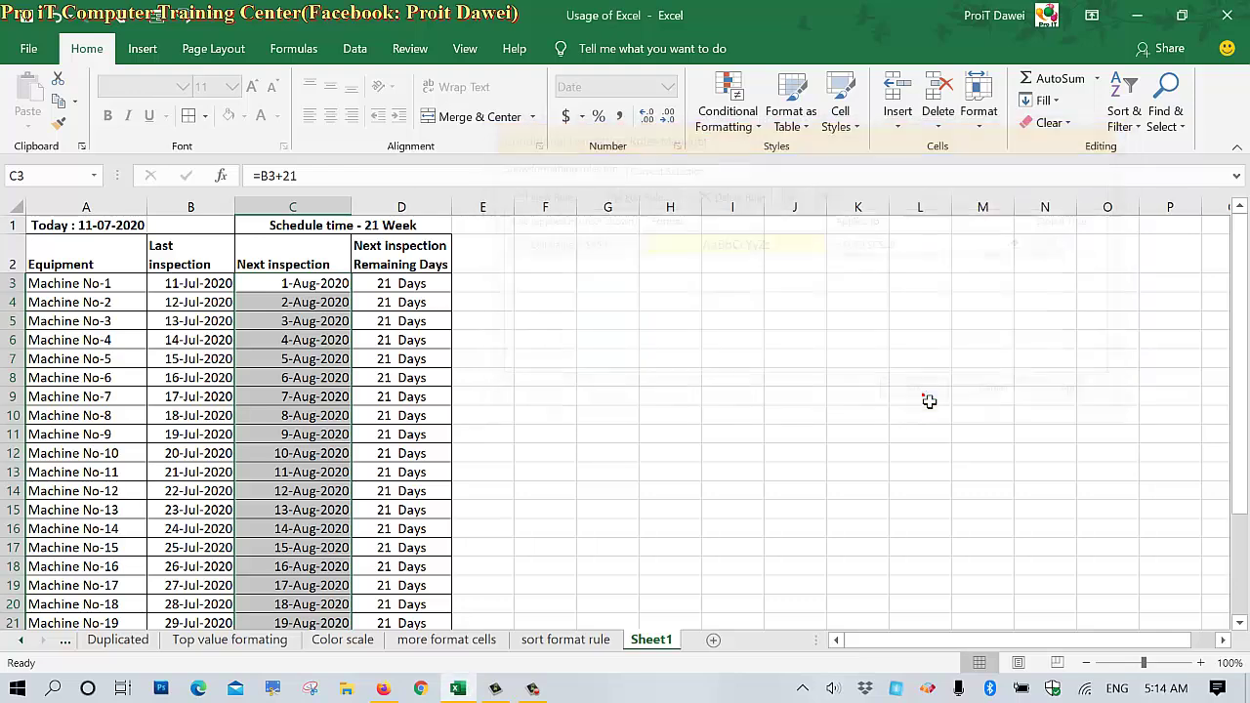
Change the Last inspection of Machines No-10, No-15 and No-4 to 20-06-2020.
{"action": "scroll", "coordinate": [360, 511], "scroll_direction": "down", "scroll_amount": 3}
{"action": "scroll", "coordinate": [359, 511], "scroll_direction": "up", "scroll_amount": 2}
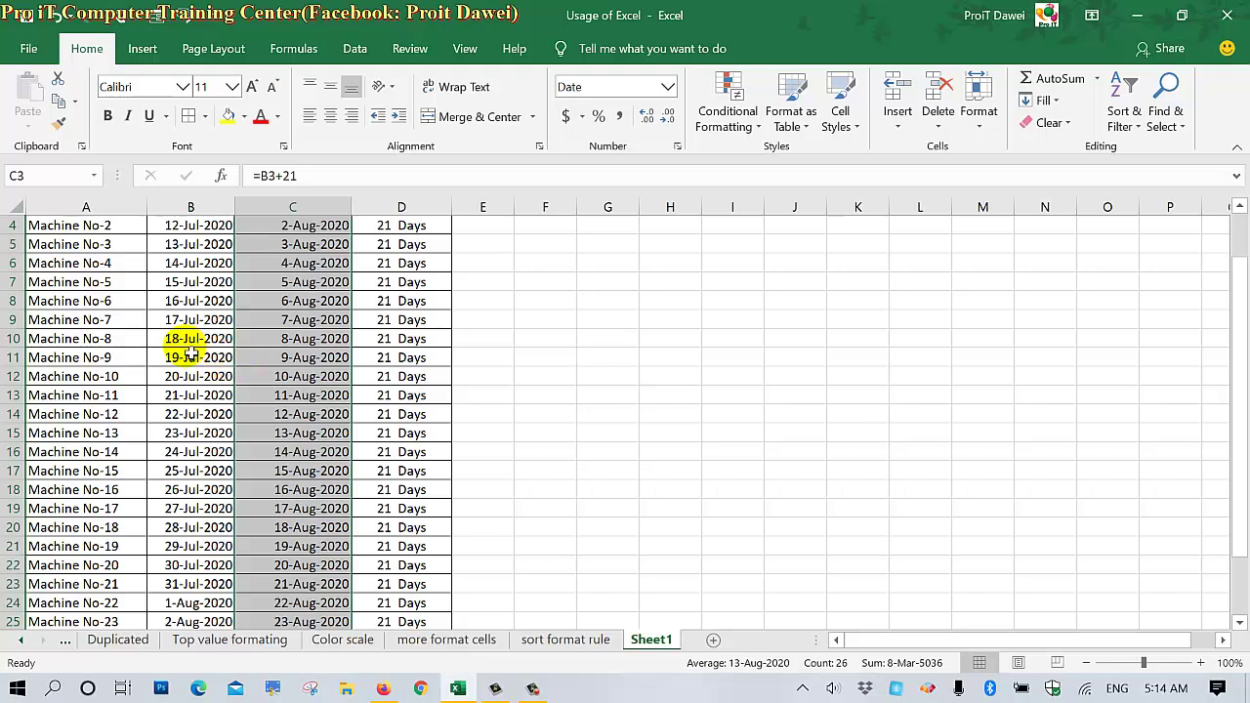
{"action": "left_click", "coordinate": [184, 398]}
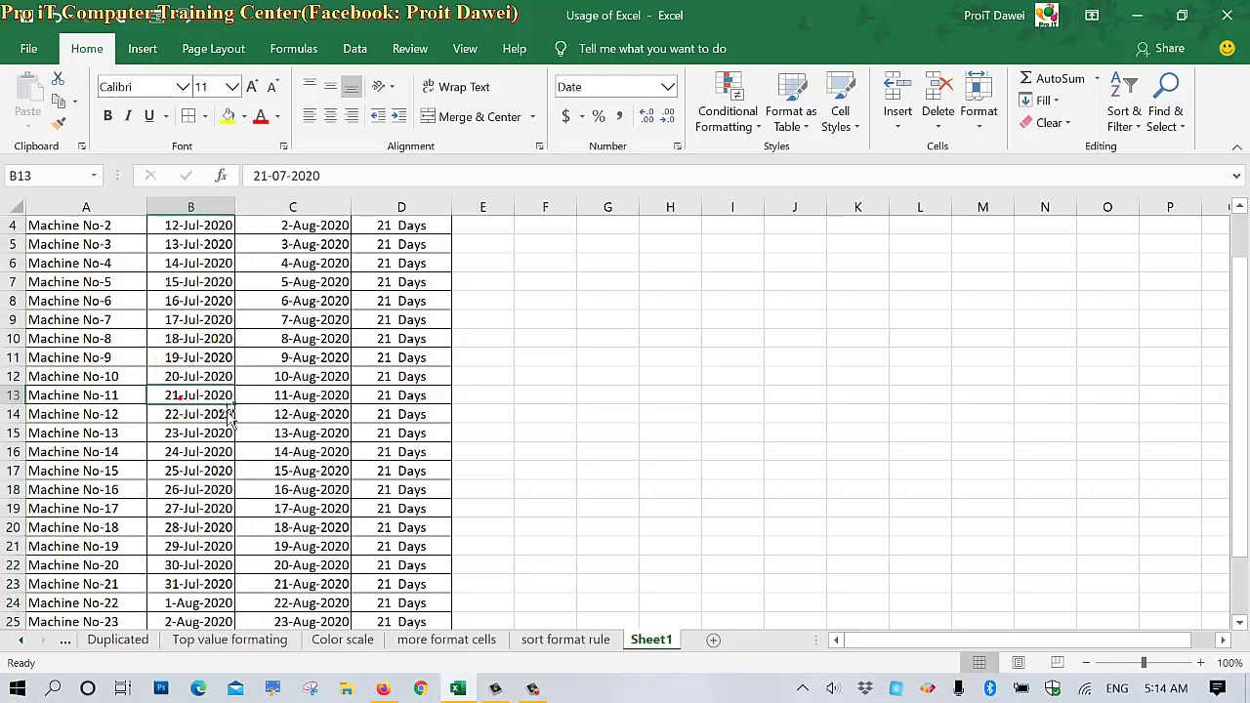
{"action": "left_click", "coordinate": [198, 379]}
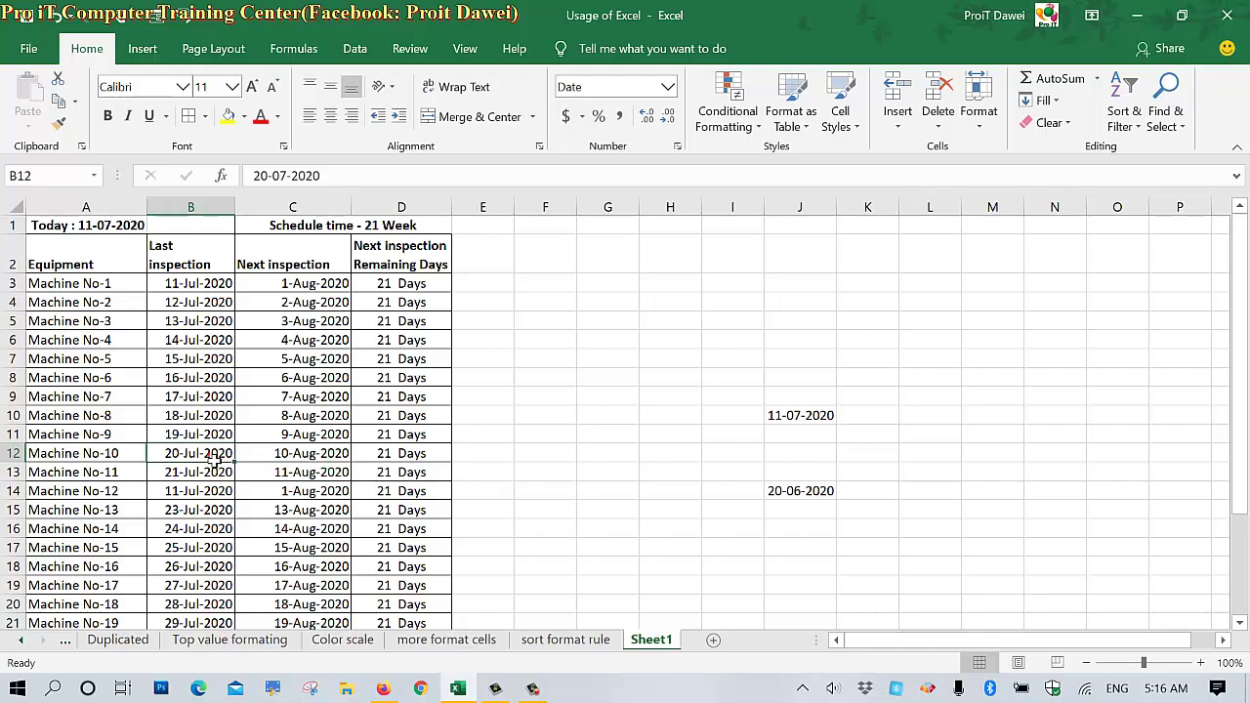
{"action": "type", "text": "20-"}
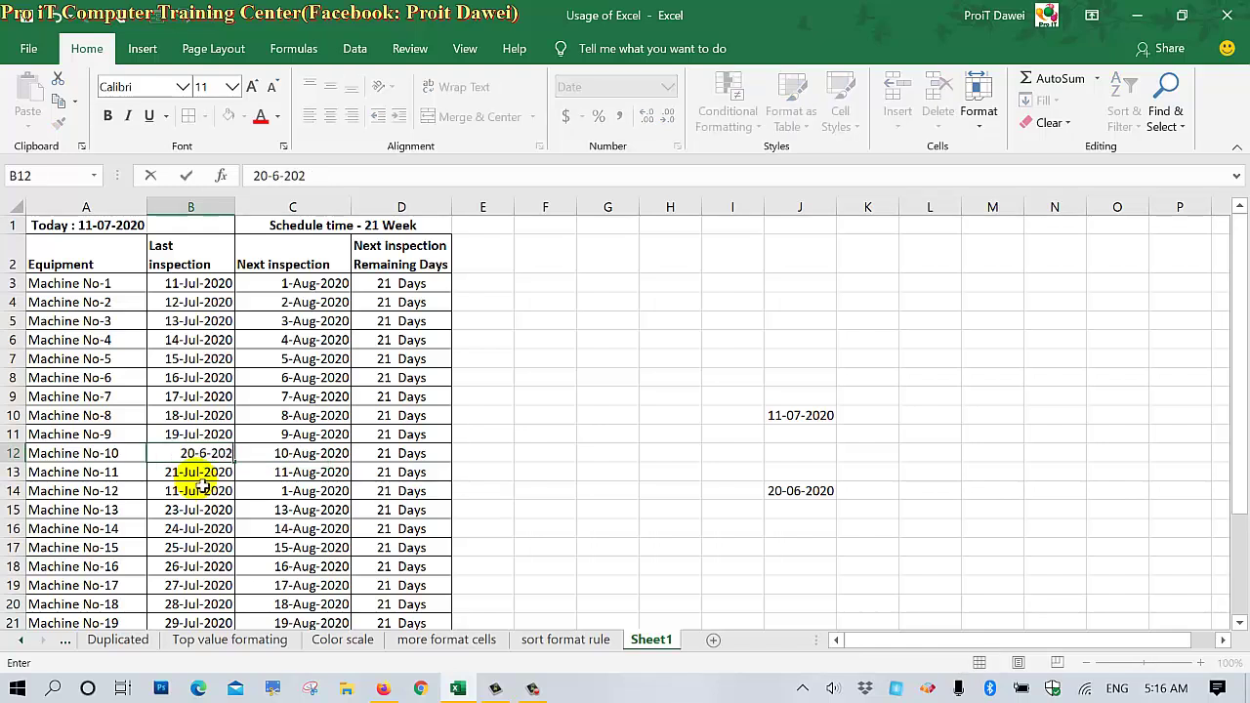
{"action": "key", "text": "Return"}
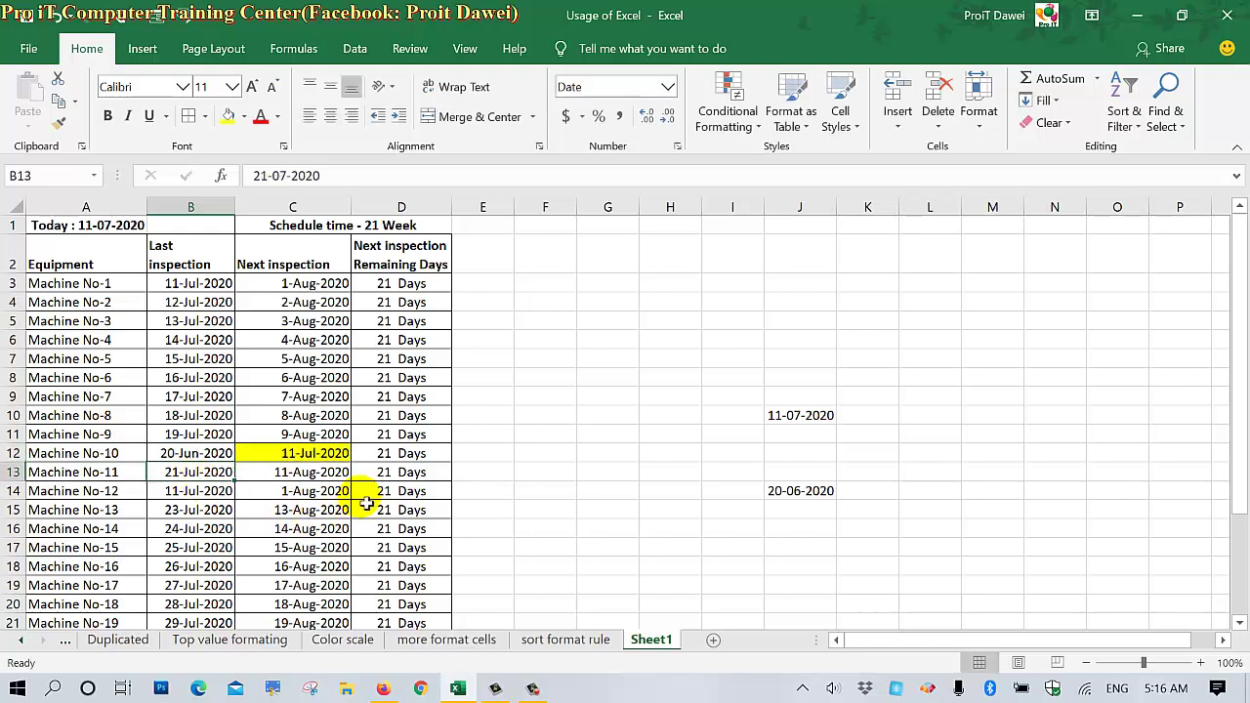
{"action": "left_click", "coordinate": [196, 553]}
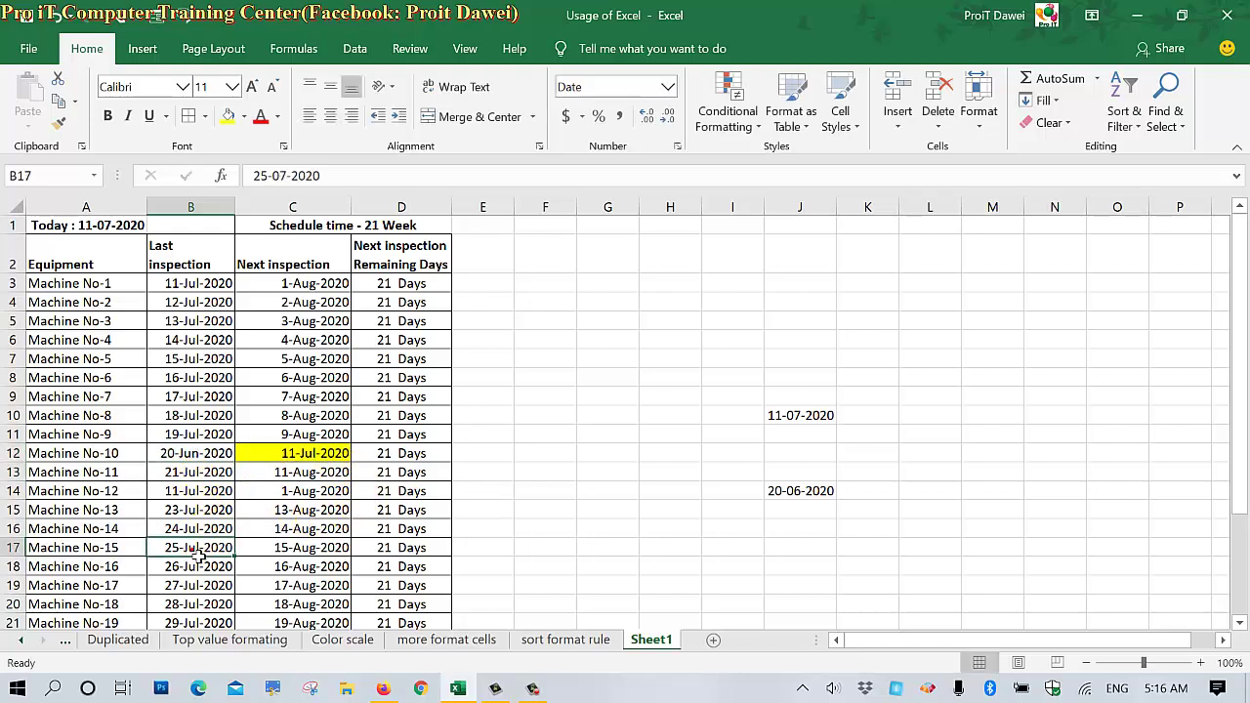
{"action": "type", "text": "2"}
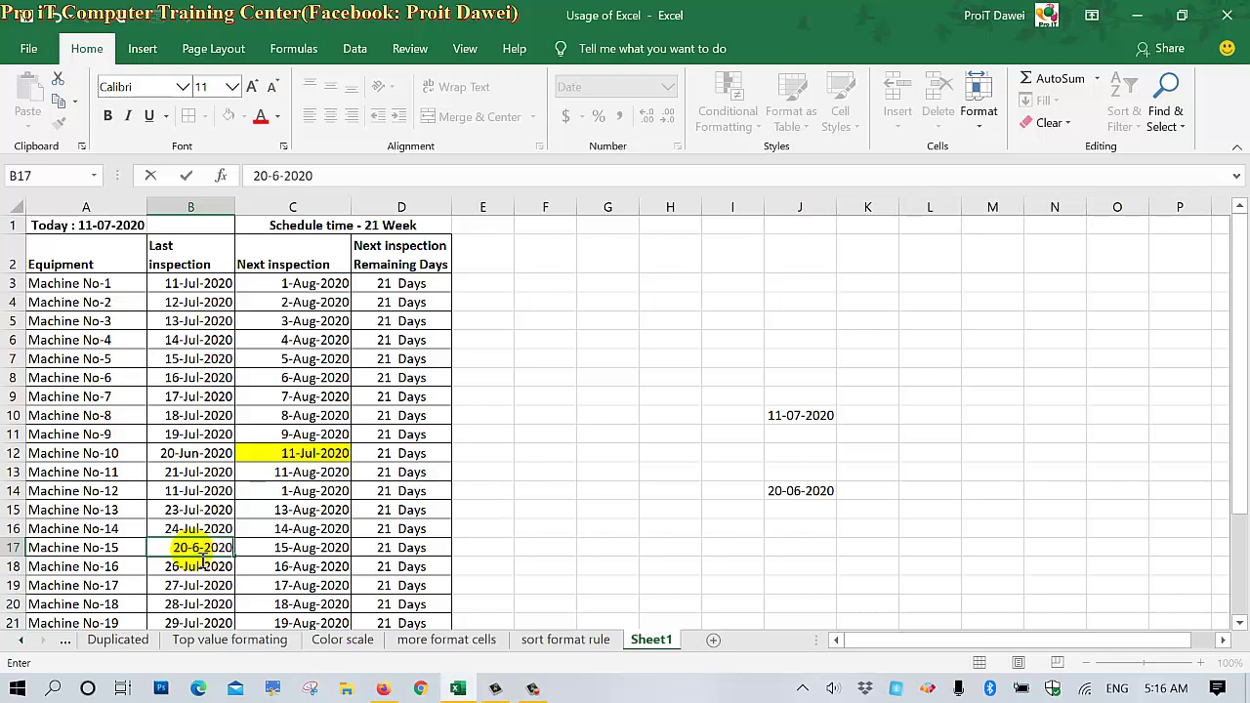
{"action": "key", "text": "Return"}
{"action": "left_click", "coordinate": [186, 548]}
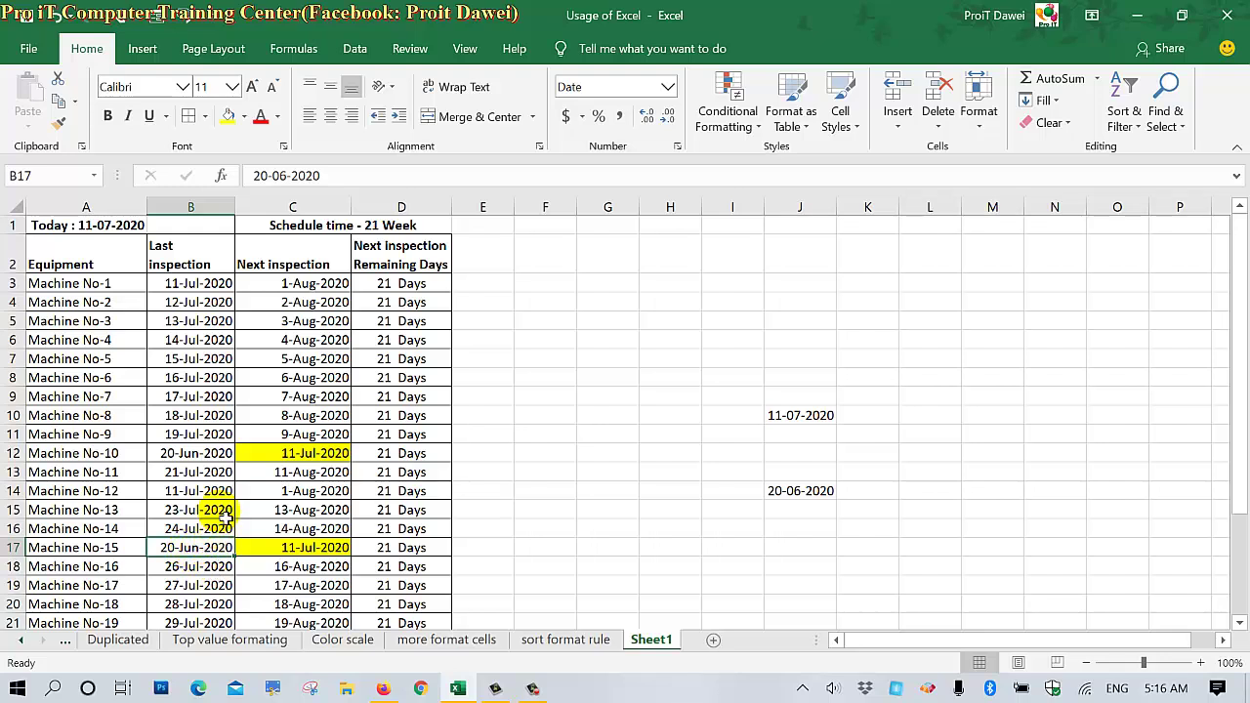
{"action": "left_click", "coordinate": [200, 341]}
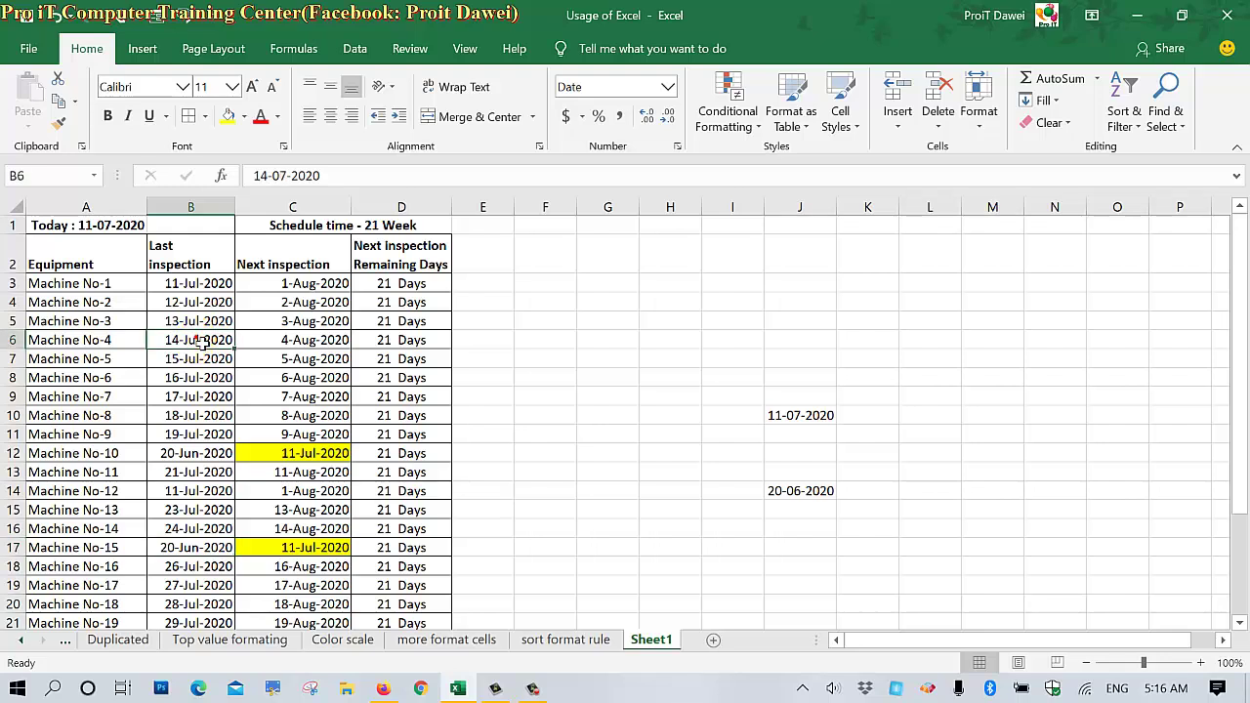
{"action": "type", "text": "20-"}
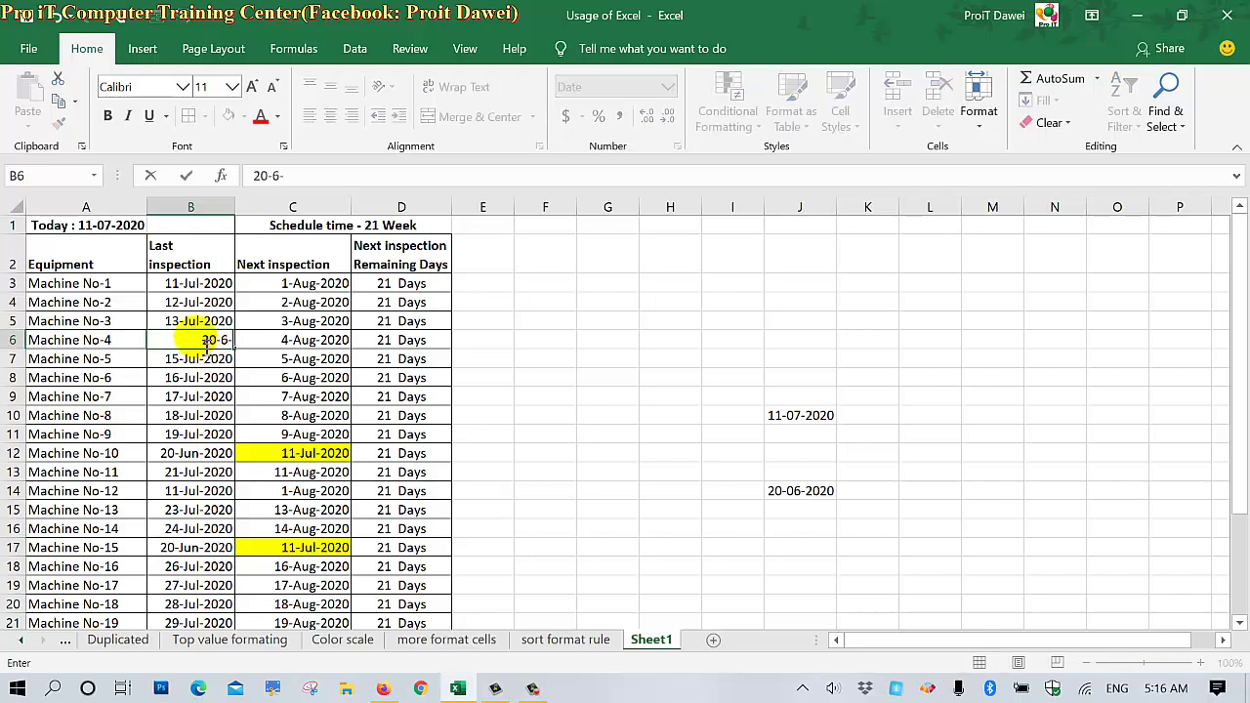
{"action": "key", "text": "Return"}
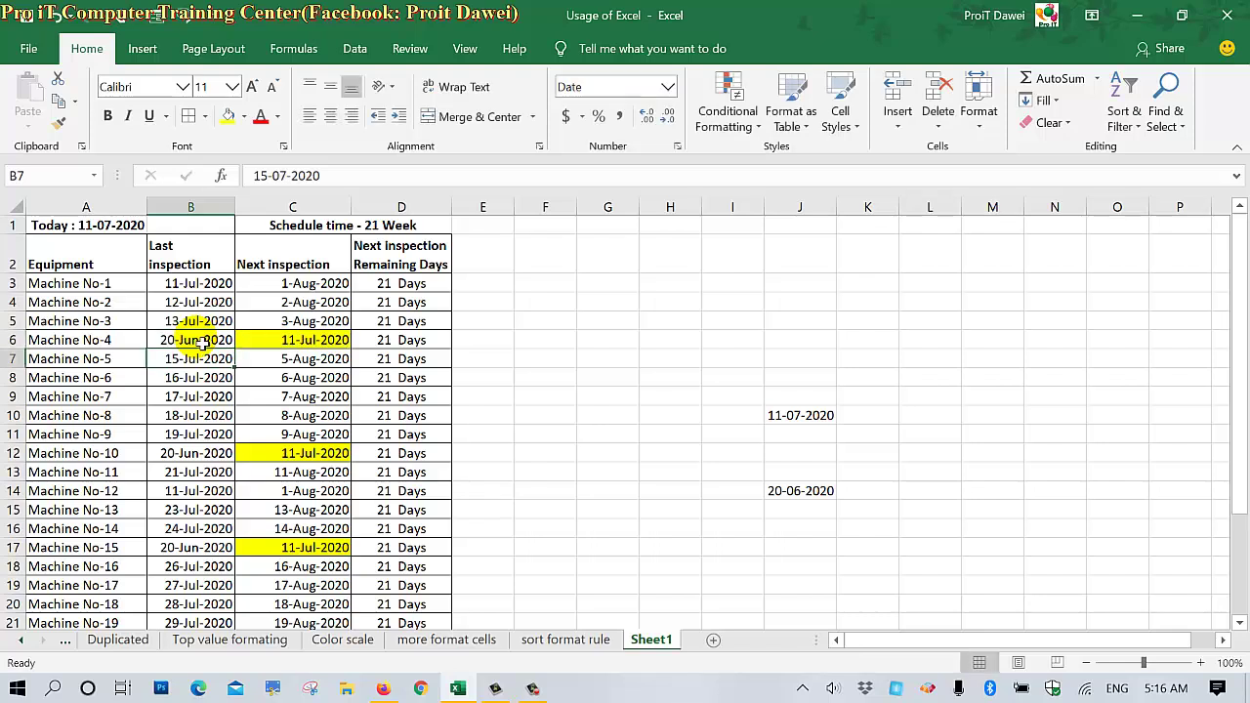
Review the changed dates and the C6 and D3 formulas for the highlighted machines.
{"action": "left_click", "coordinate": [291, 347]}
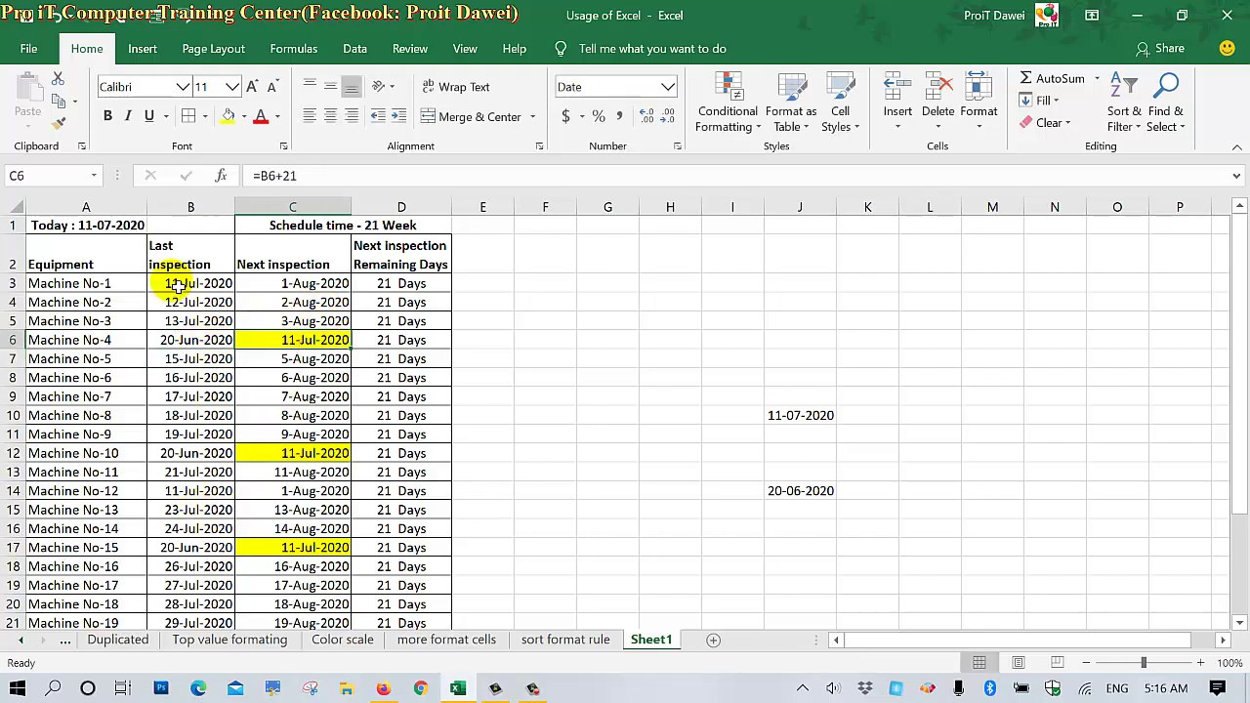
{"action": "left_click", "coordinate": [196, 342]}
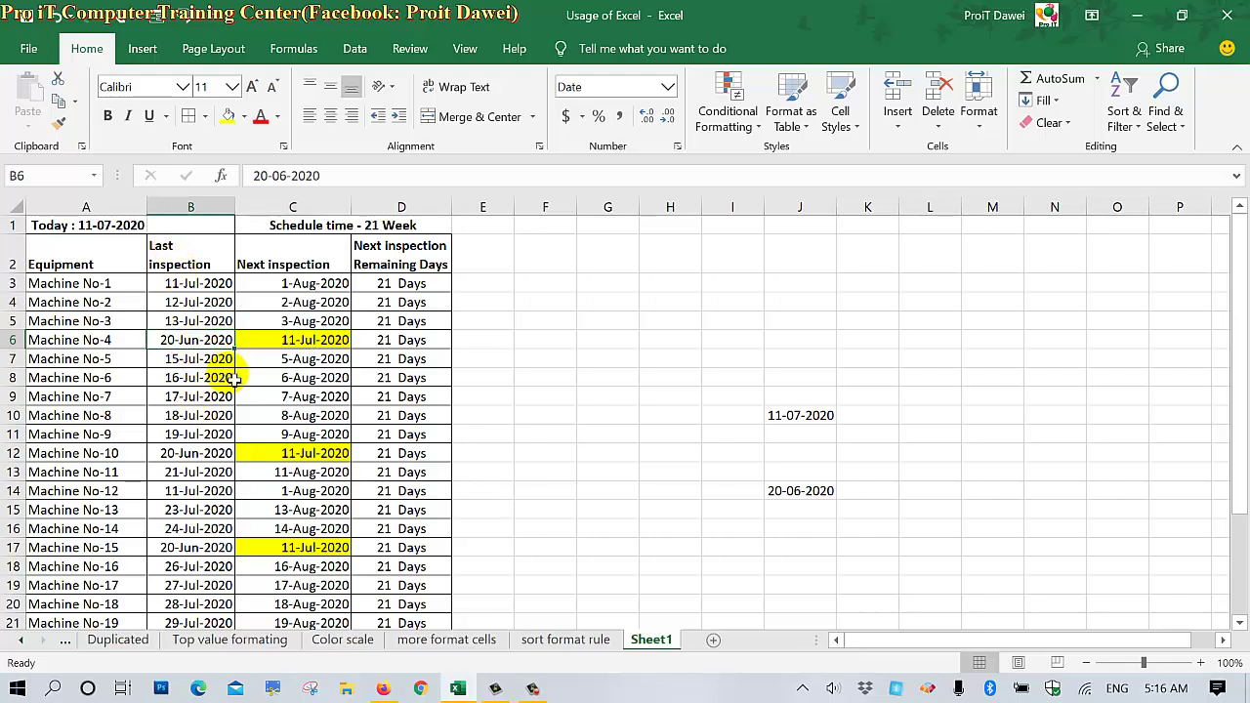
{"action": "left_click", "coordinate": [209, 454]}
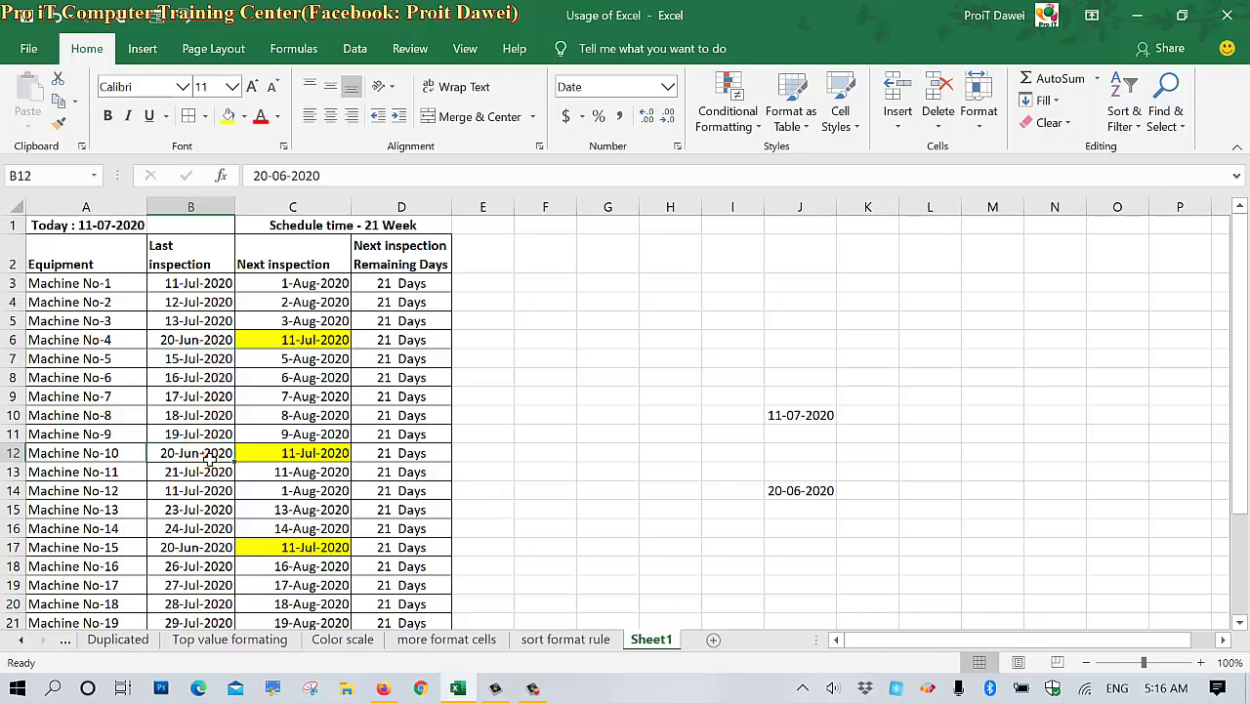
{"action": "left_click", "coordinate": [200, 548]}
{"action": "scroll", "coordinate": [195, 571], "scroll_direction": "down", "scroll_amount": 2}
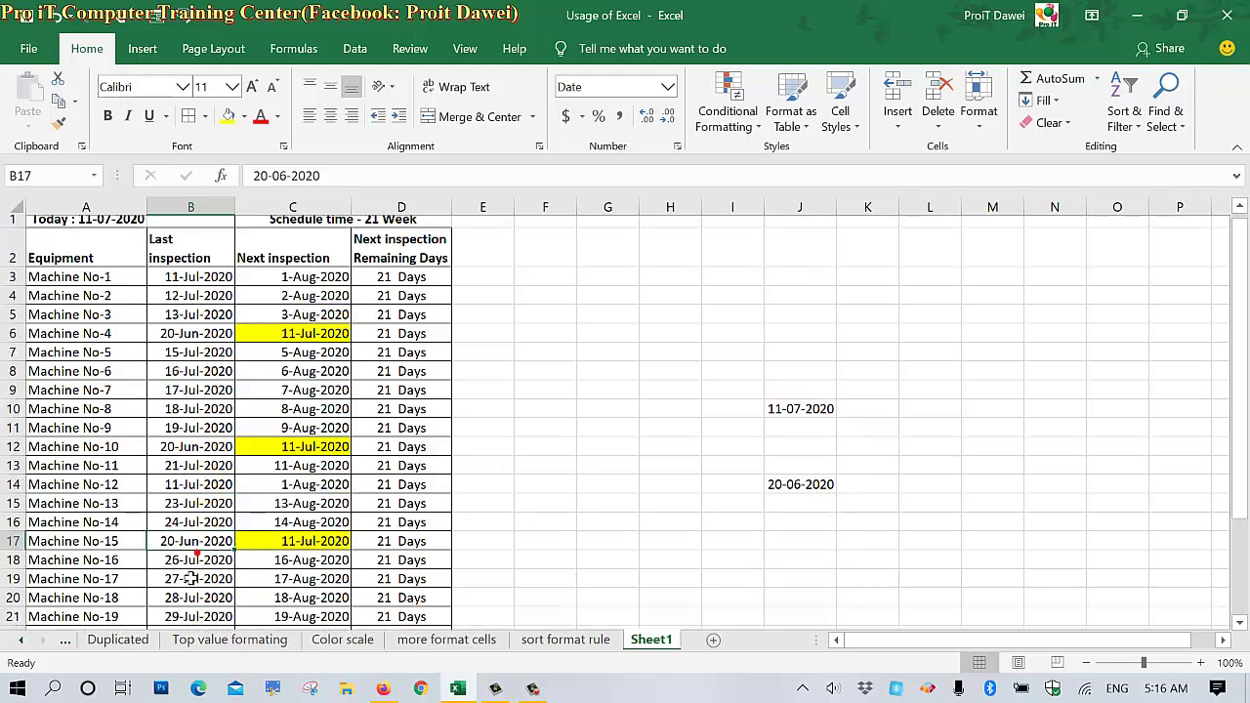
{"action": "scroll", "coordinate": [186, 571], "scroll_direction": "up", "scroll_amount": 2}
{"action": "scroll", "coordinate": [186, 571], "scroll_direction": "down", "scroll_amount": 3}
{"action": "scroll", "coordinate": [186, 571], "scroll_direction": "up", "scroll_amount": 3}
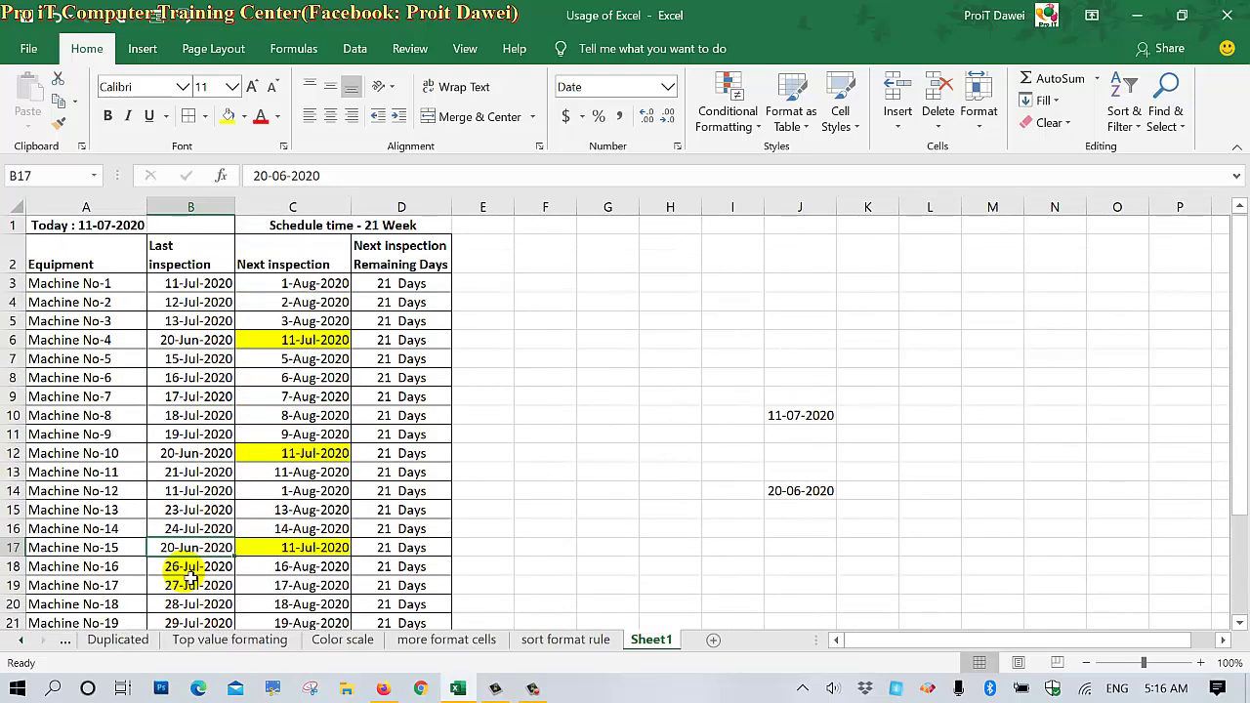
{"action": "left_click", "coordinate": [303, 344]}
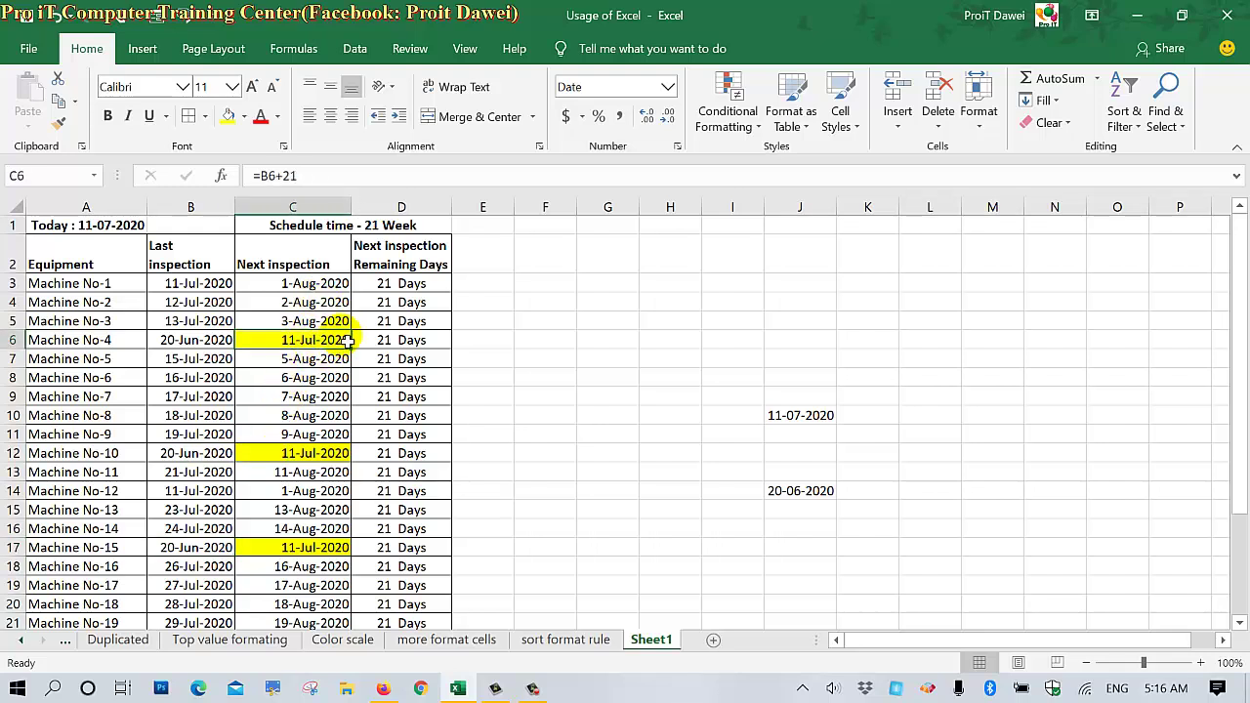
{"action": "left_click", "coordinate": [391, 285]}
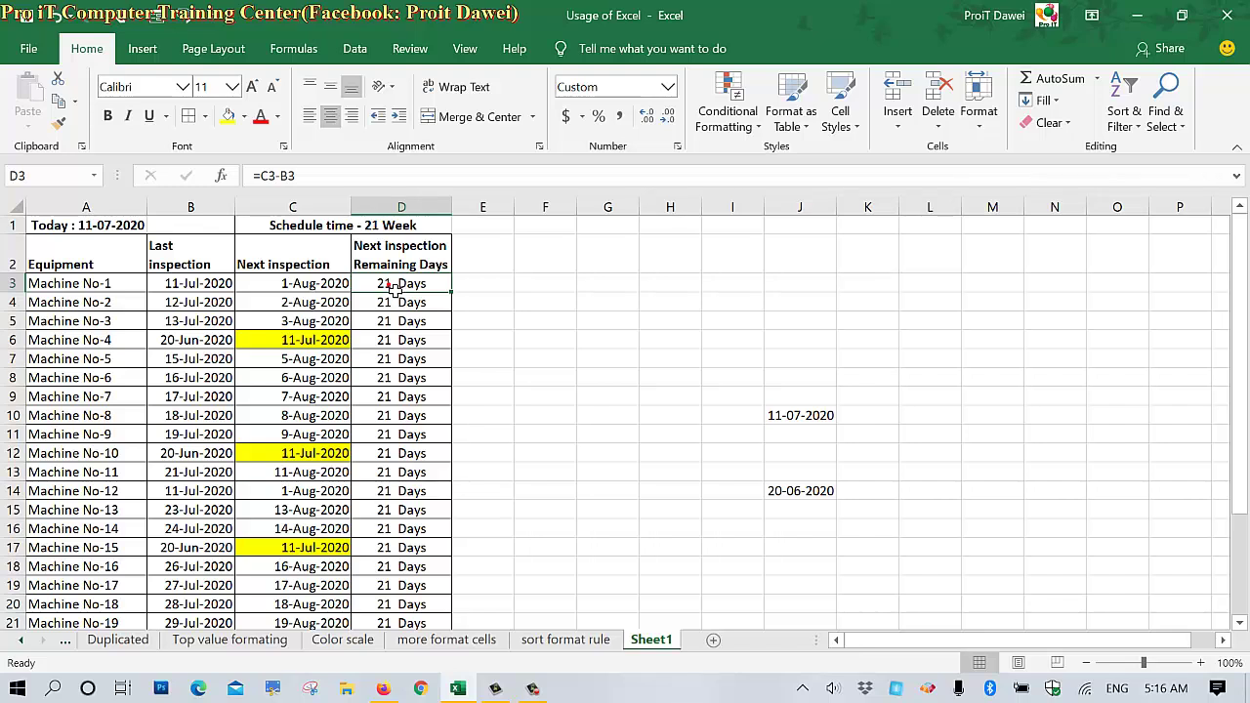
Replace D3 with =C3-A$1 and fill it down to D28, giving Machine No-4 0 Days.
{"action": "double_click", "coordinate": [401, 285]}
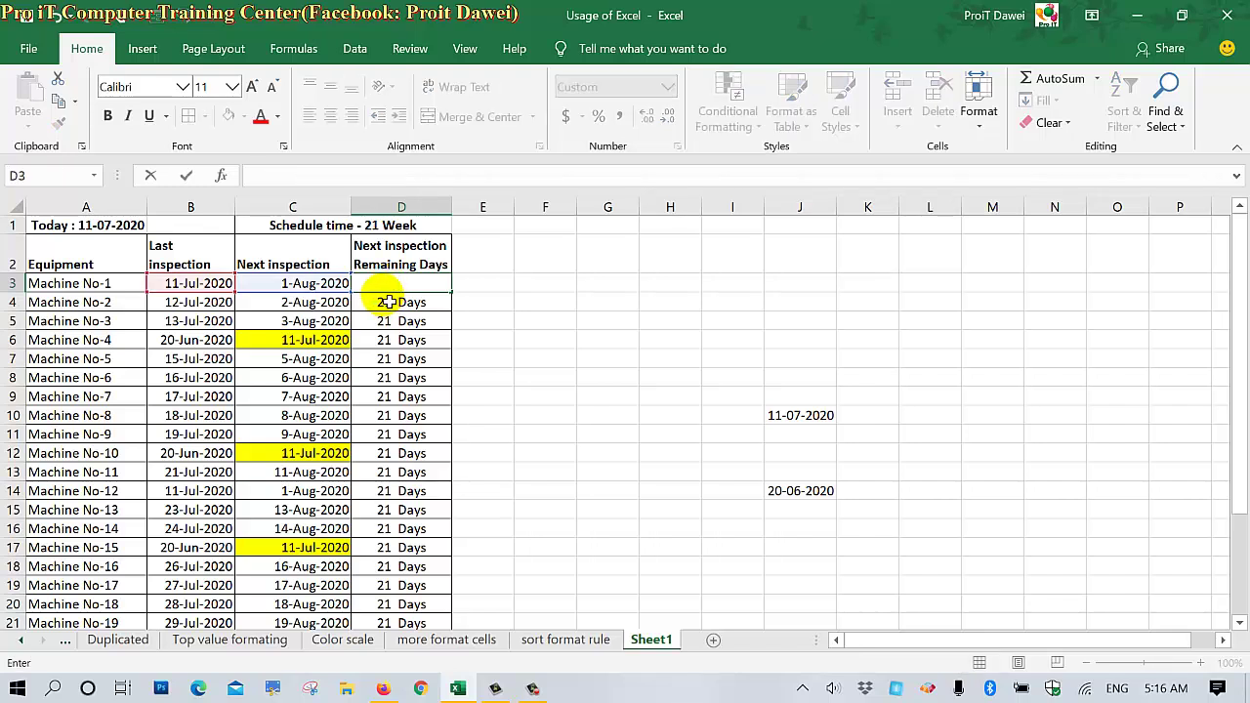
{"action": "left_click", "coordinate": [332, 285]}
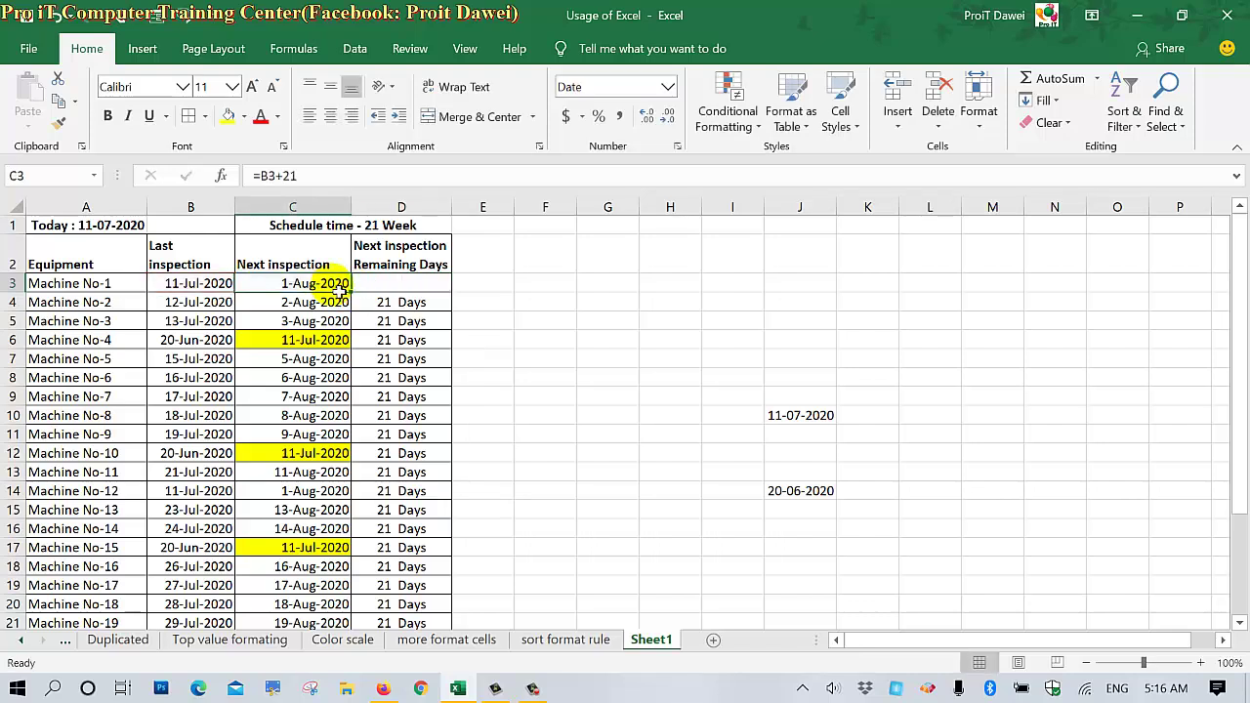
{"action": "left_click", "coordinate": [418, 291]}
{"action": "double_click", "coordinate": [418, 291]}
{"action": "type", "text": "=C3-A1"}
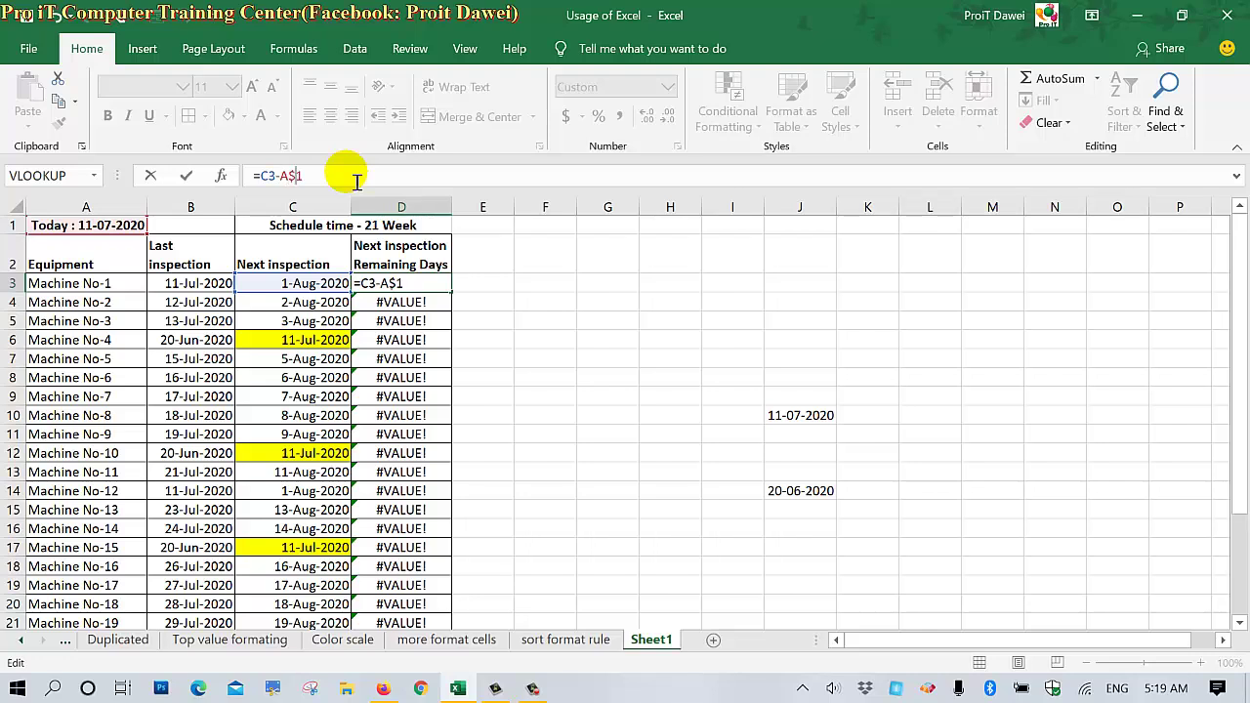
{"action": "key", "text": "Return"}
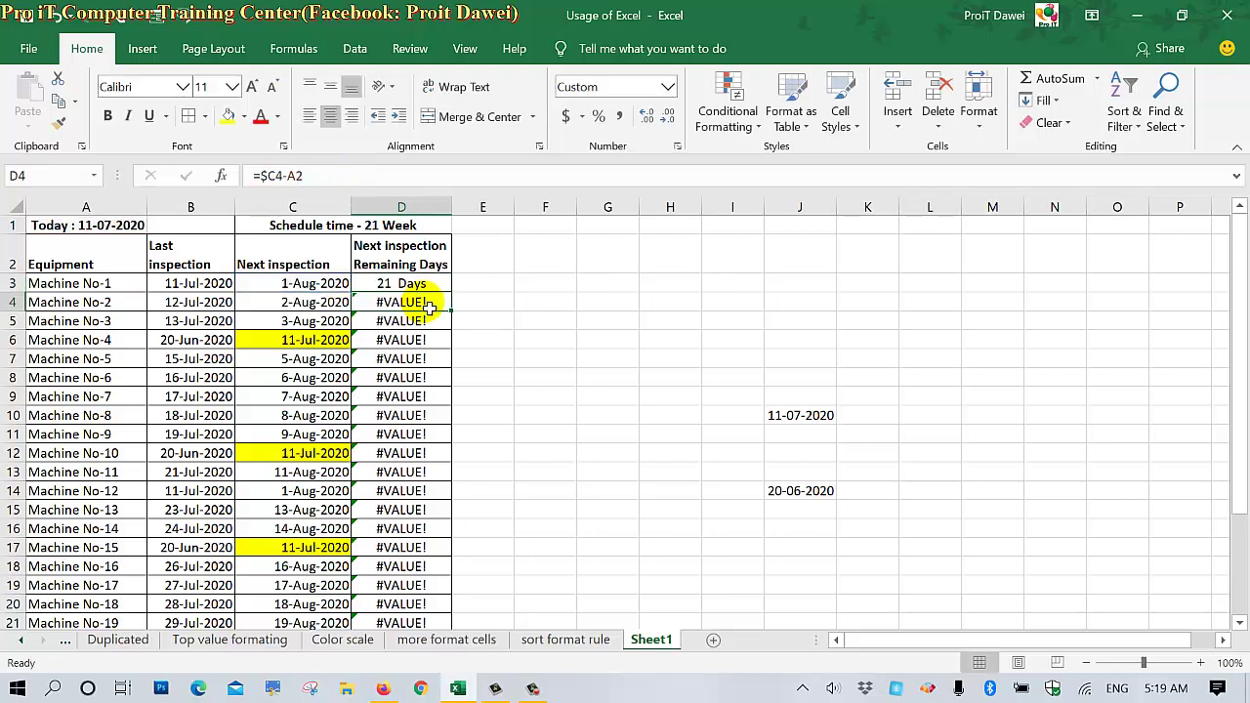
{"action": "left_click", "coordinate": [440, 293]}
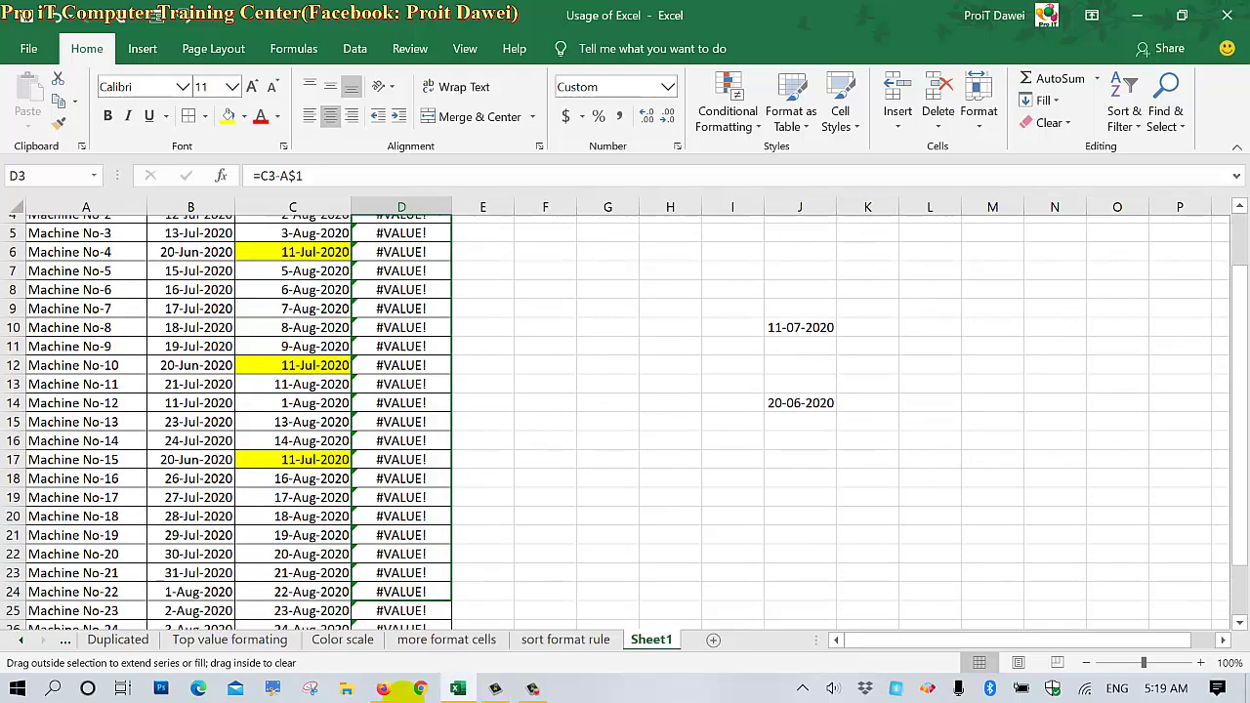
{"action": "mouse_move", "coordinate": [452, 292]}
{"action": "left_mouse_down"}
{"action": "mouse_move", "coordinate": [415, 689]}
{"action": "mouse_move", "coordinate": [420, 598]}
{"action": "left_mouse_up"}
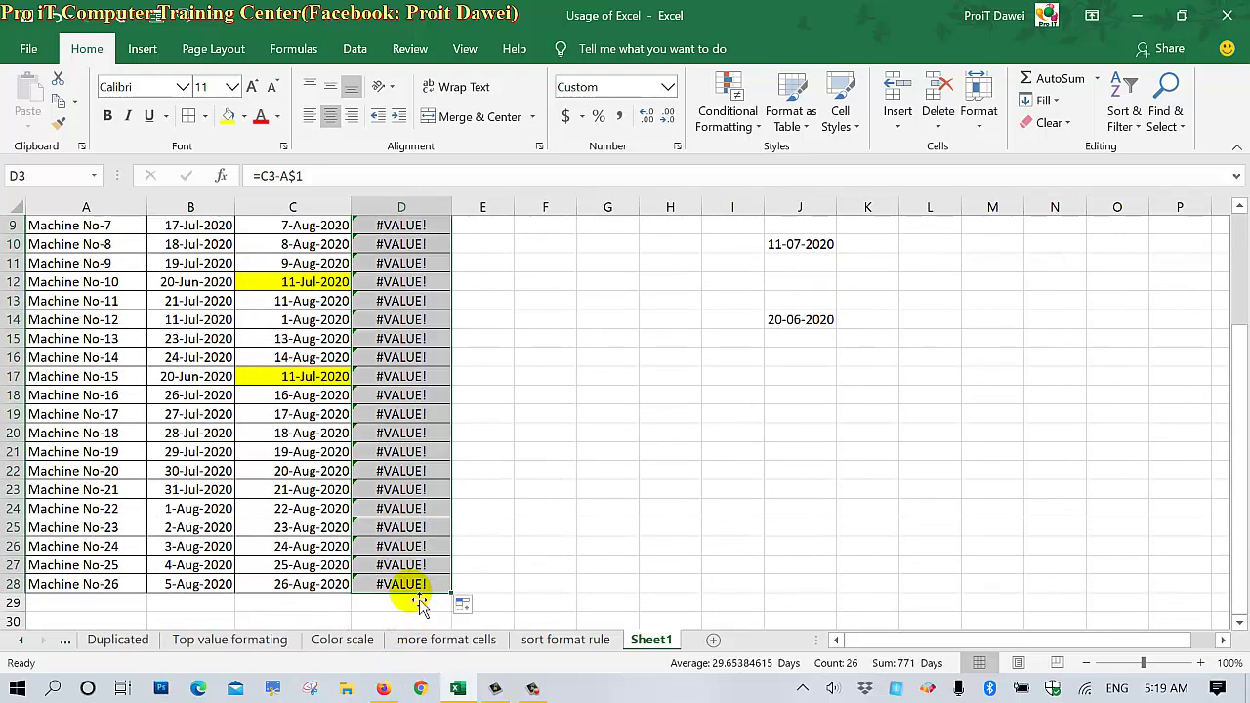
{"action": "scroll", "coordinate": [419, 598], "scroll_direction": "up", "scroll_amount": 3}
{"action": "left_click", "coordinate": [401, 342]}
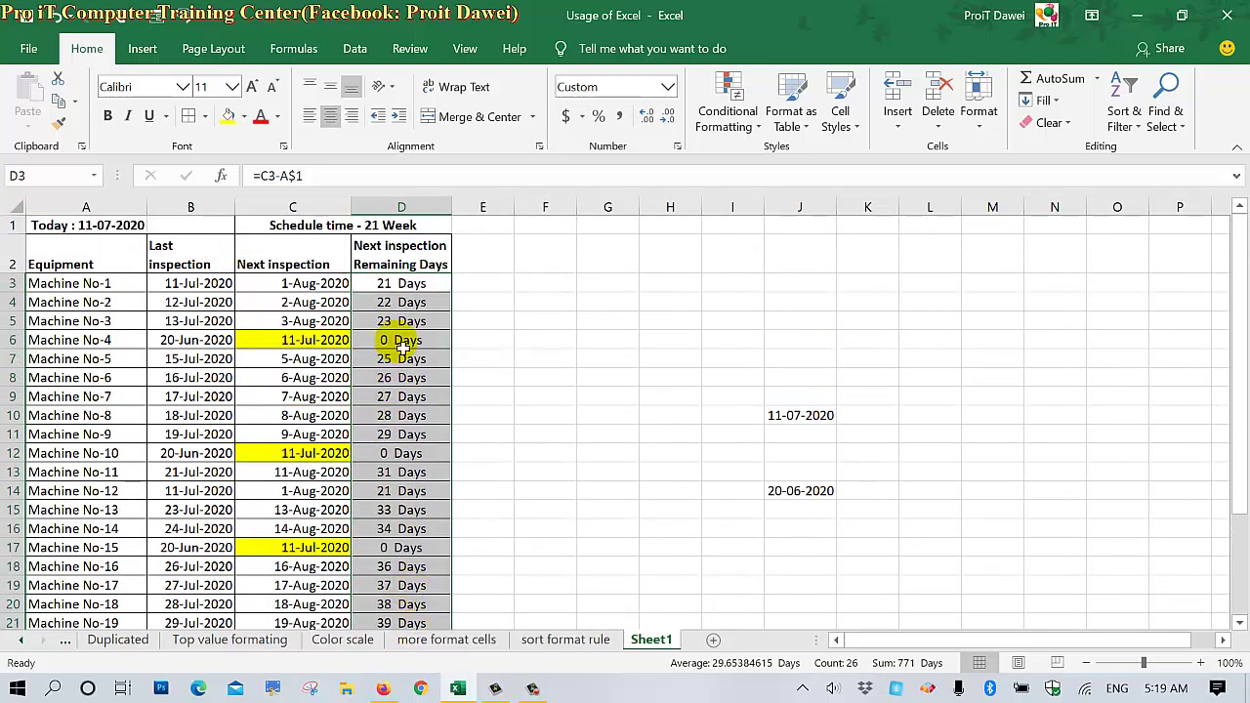
{"action": "left_click", "coordinate": [398, 341]}
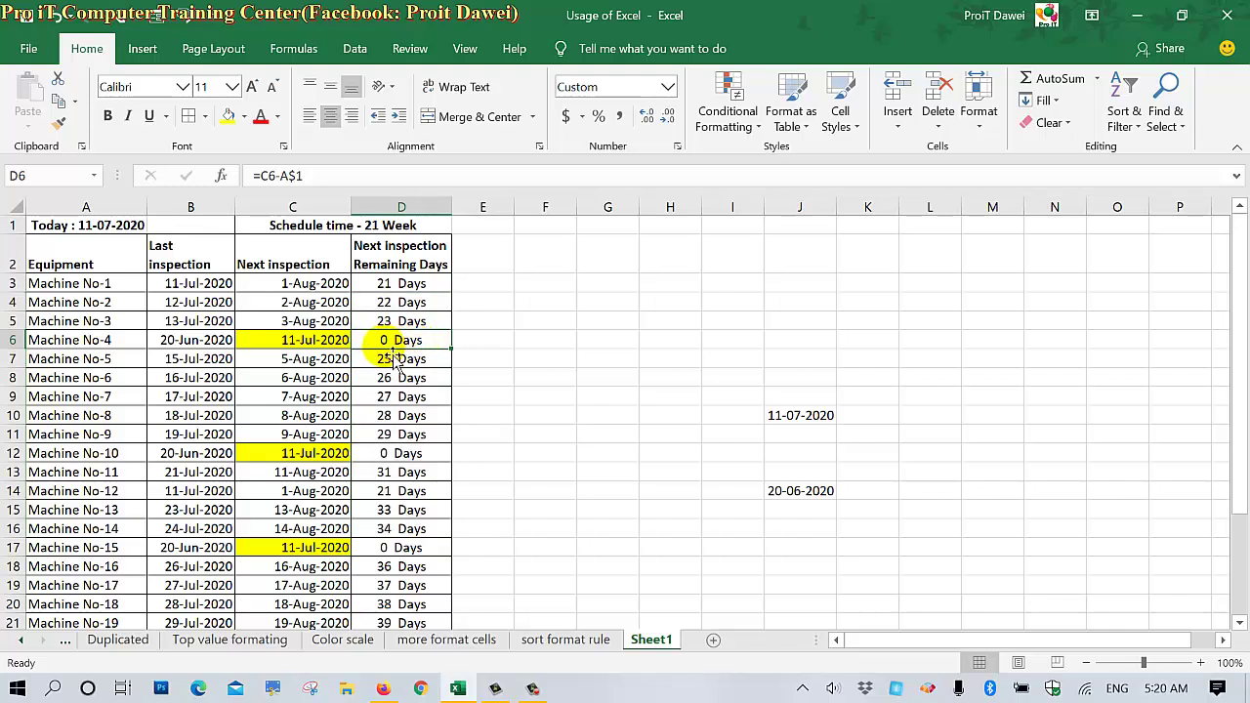
Change Machine No-4's Last inspection to 19-06-2020, moving its next inspection to 10-Jul-2020.
{"action": "left_click", "coordinate": [389, 458]}
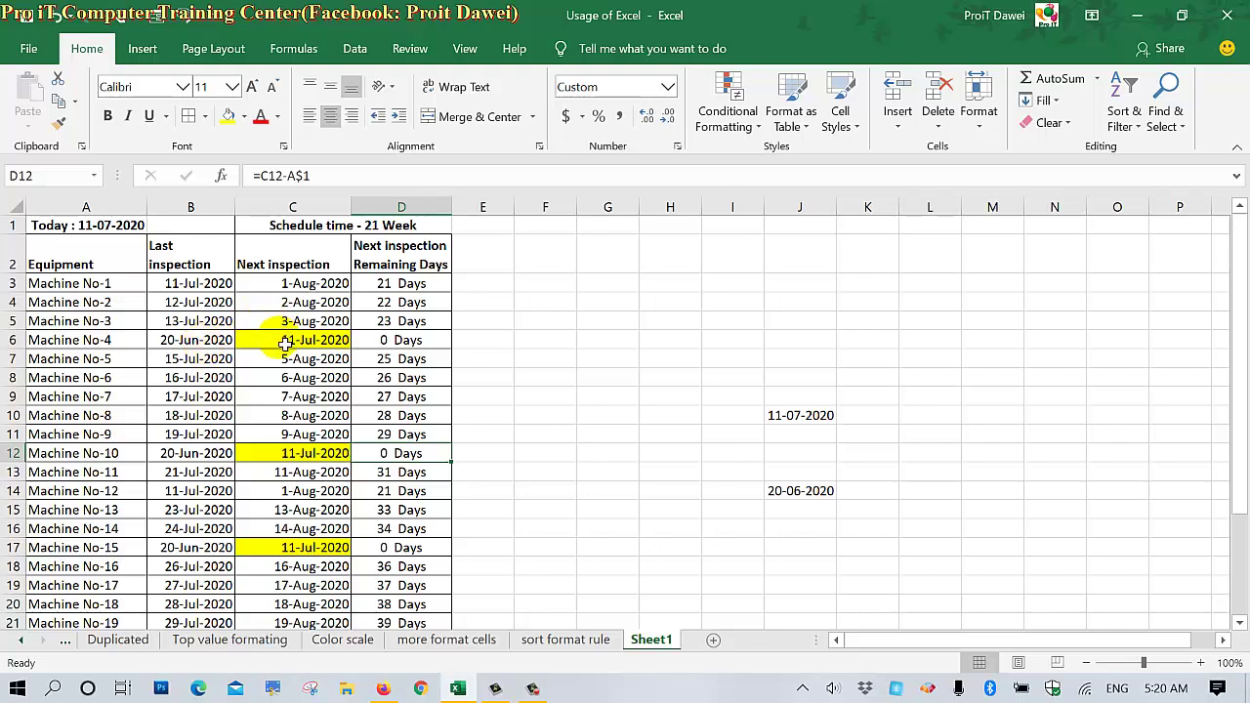
{"action": "left_click", "coordinate": [226, 344]}
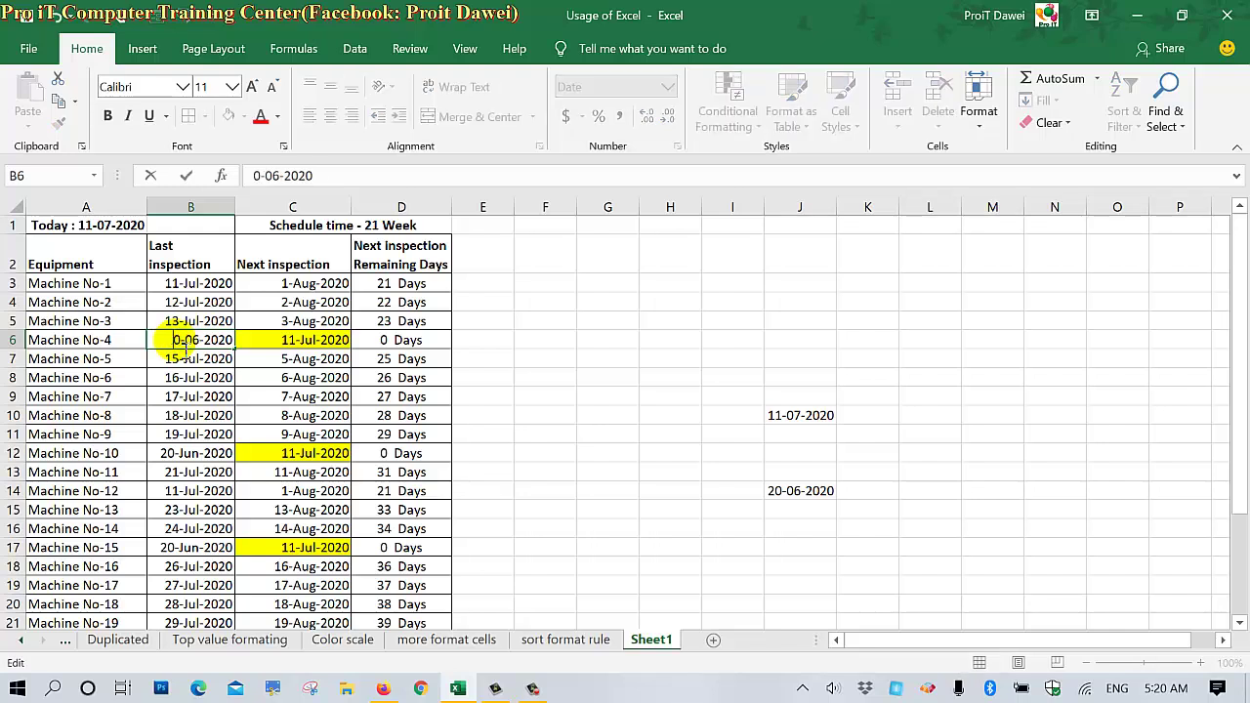
{"action": "key", "text": "Delete"}
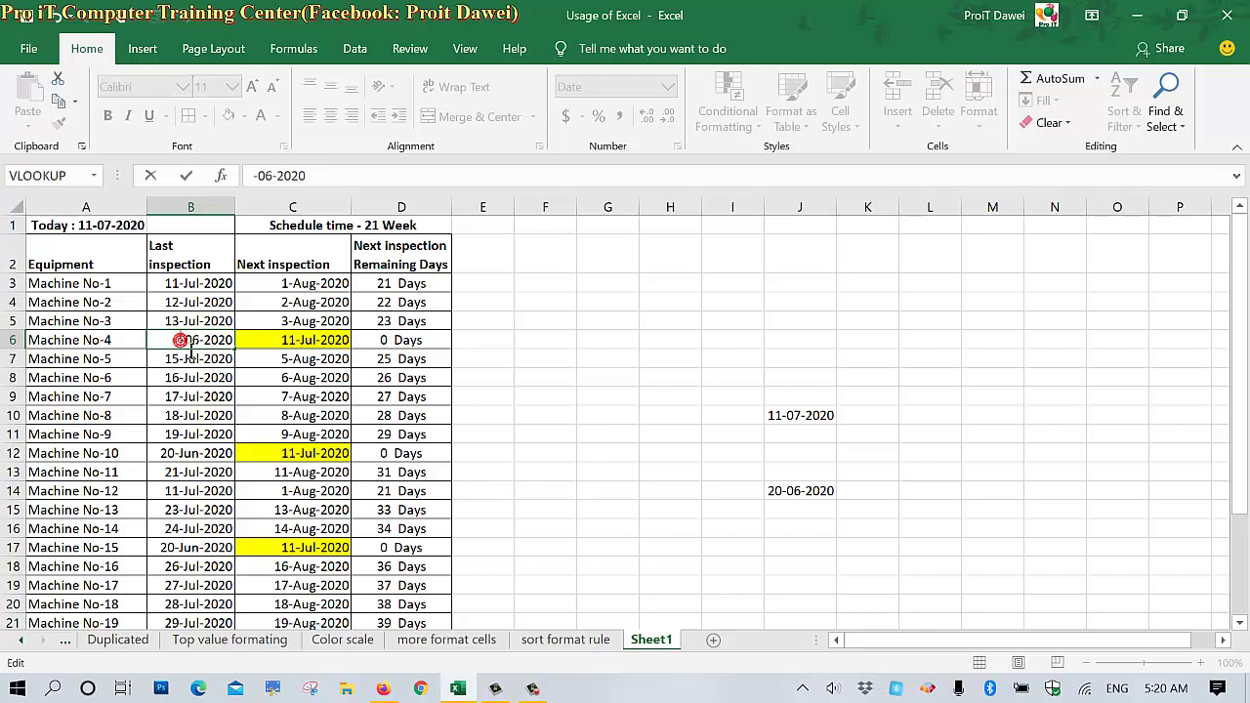
{"action": "type", "text": "19"}
{"action": "key", "text": "Return"}
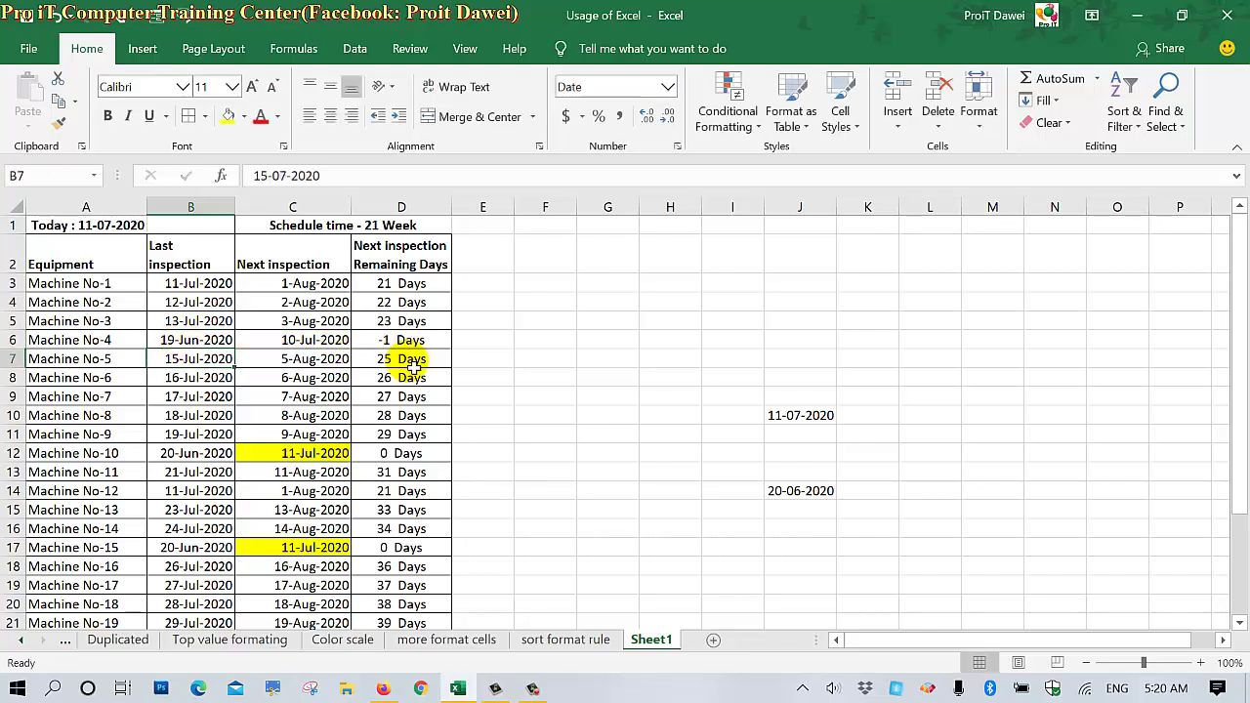
Check D6's formula showing -1 Days, then select the Remaining Days cells in column D.
{"action": "double_click", "coordinate": [410, 340]}
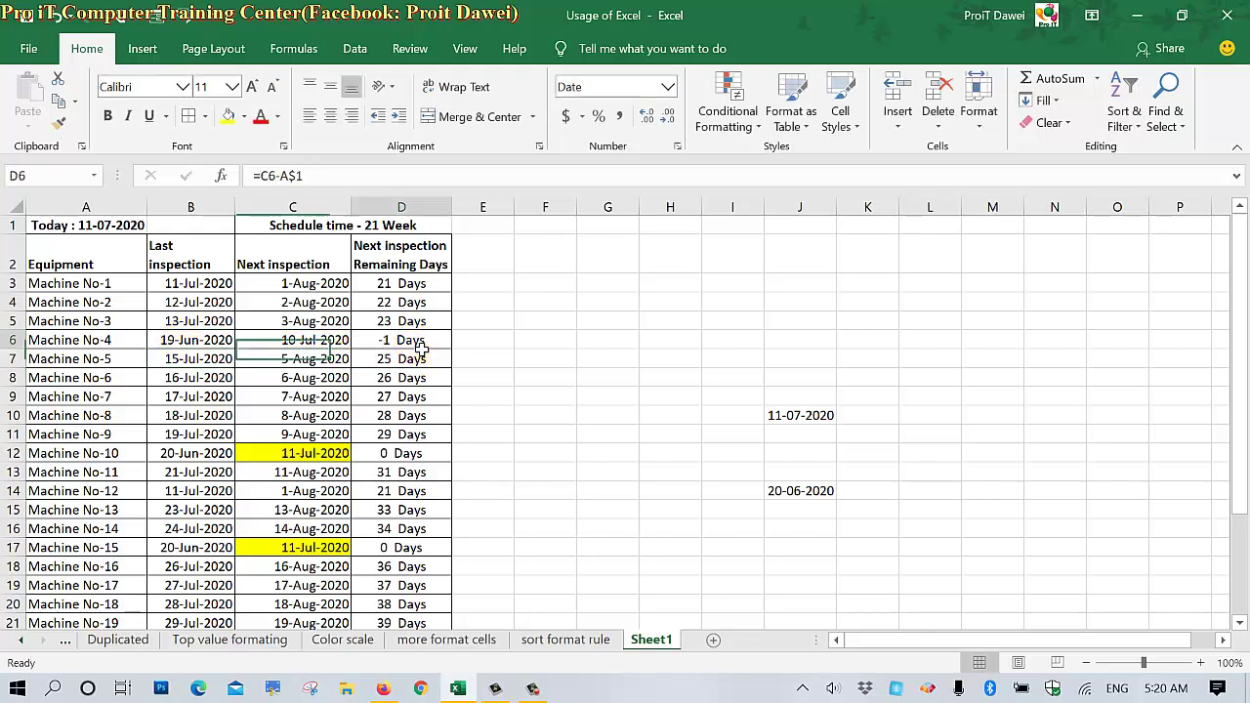
{"action": "left_click", "coordinate": [503, 358]}
{"action": "key", "text": "Escape"}
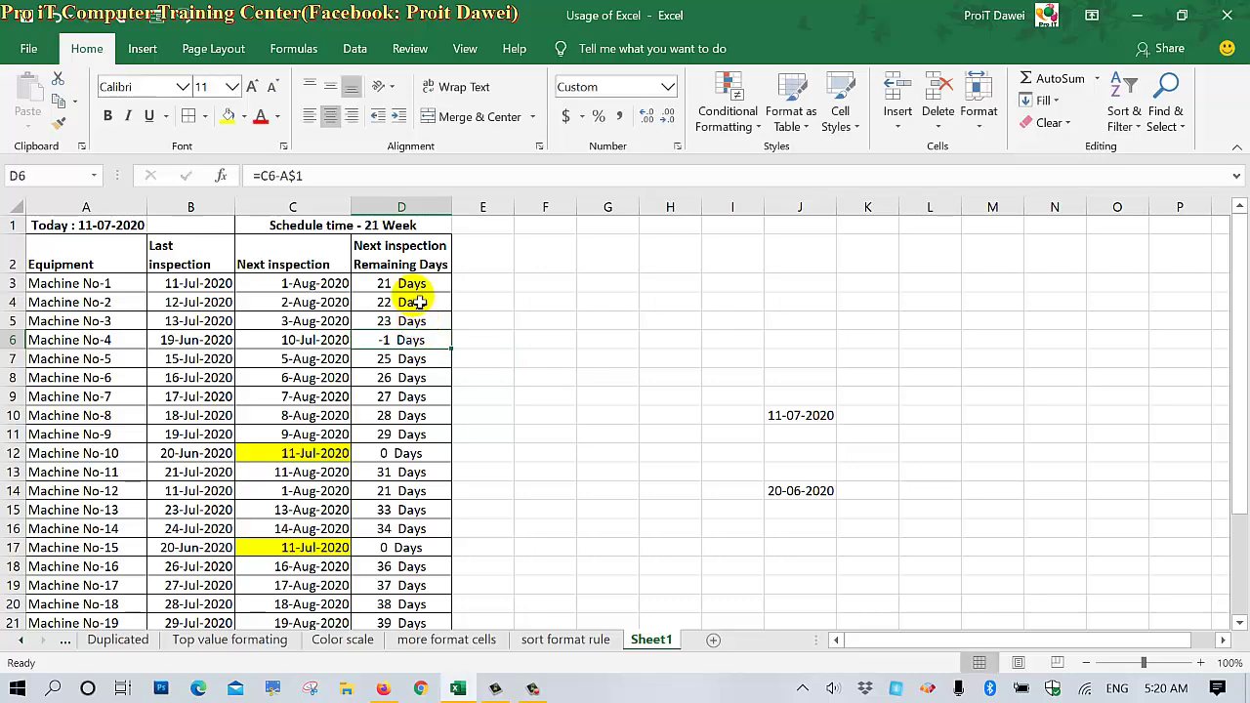
{"action": "mouse_move", "coordinate": [418, 293]}
{"action": "left_mouse_down"}
{"action": "mouse_move", "coordinate": [414, 625]}
{"action": "mouse_move", "coordinate": [414, 591]}
{"action": "left_mouse_up"}
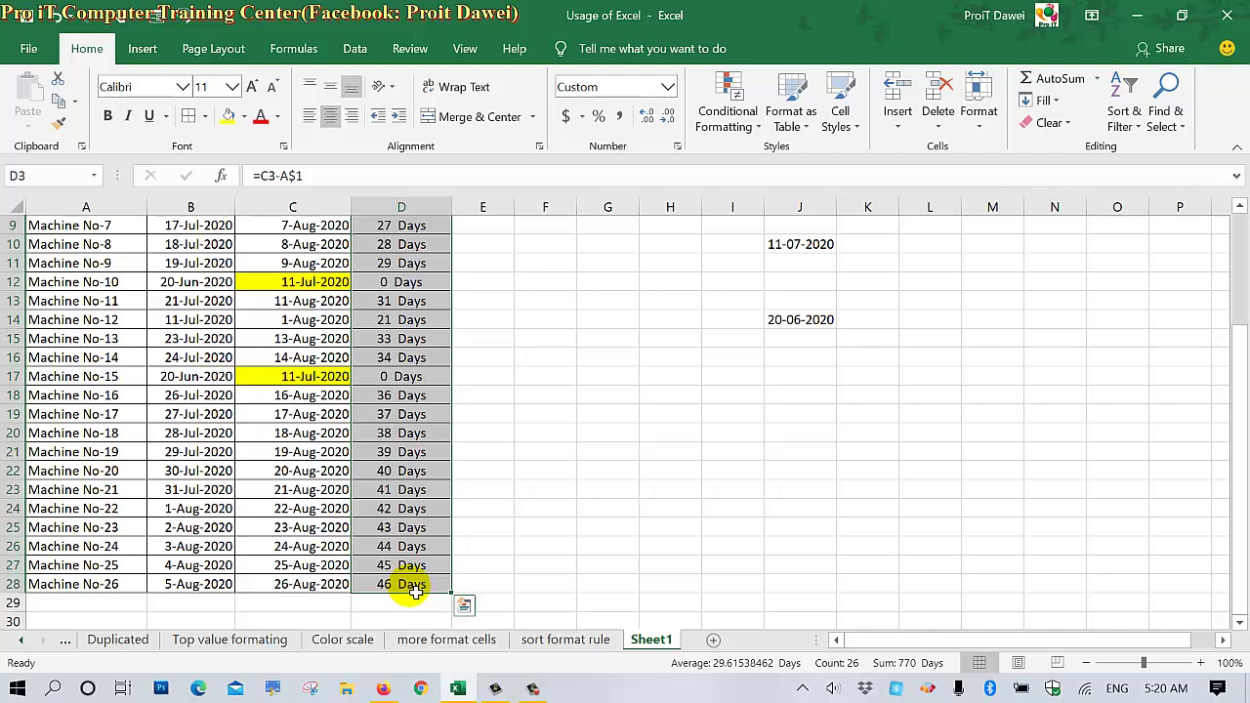
Start a new conditional formatting rule for Remaining Days cells with a value less than 0.
{"action": "scroll", "coordinate": [414, 586], "scroll_direction": "up", "scroll_amount": 3}
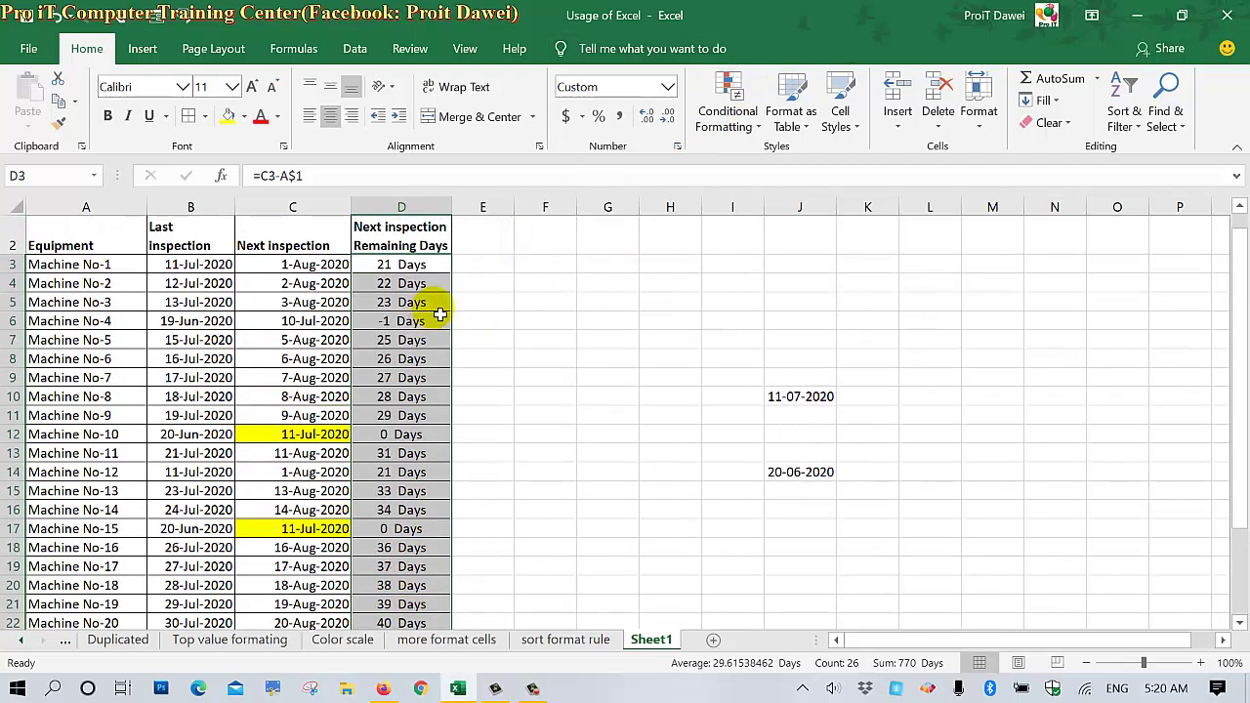
{"action": "left_click", "coordinate": [728, 109]}
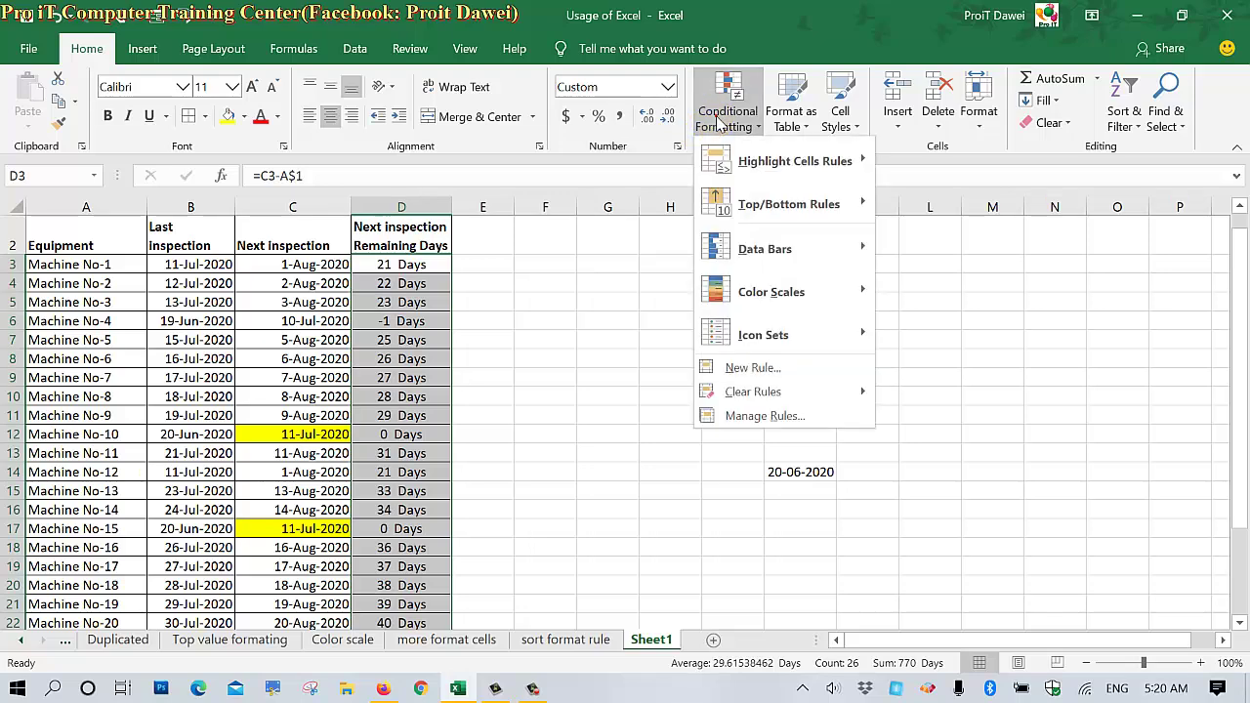
{"action": "left_click", "coordinate": [747, 417]}
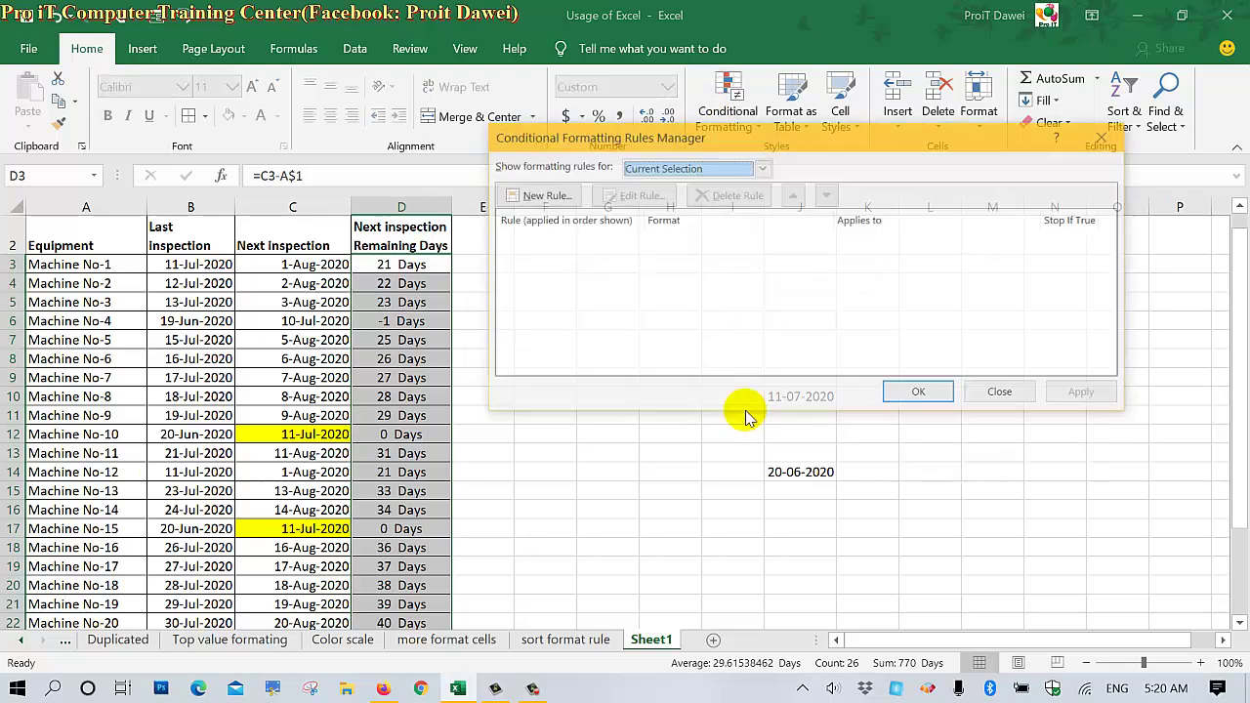
{"action": "left_click", "coordinate": [528, 196]}
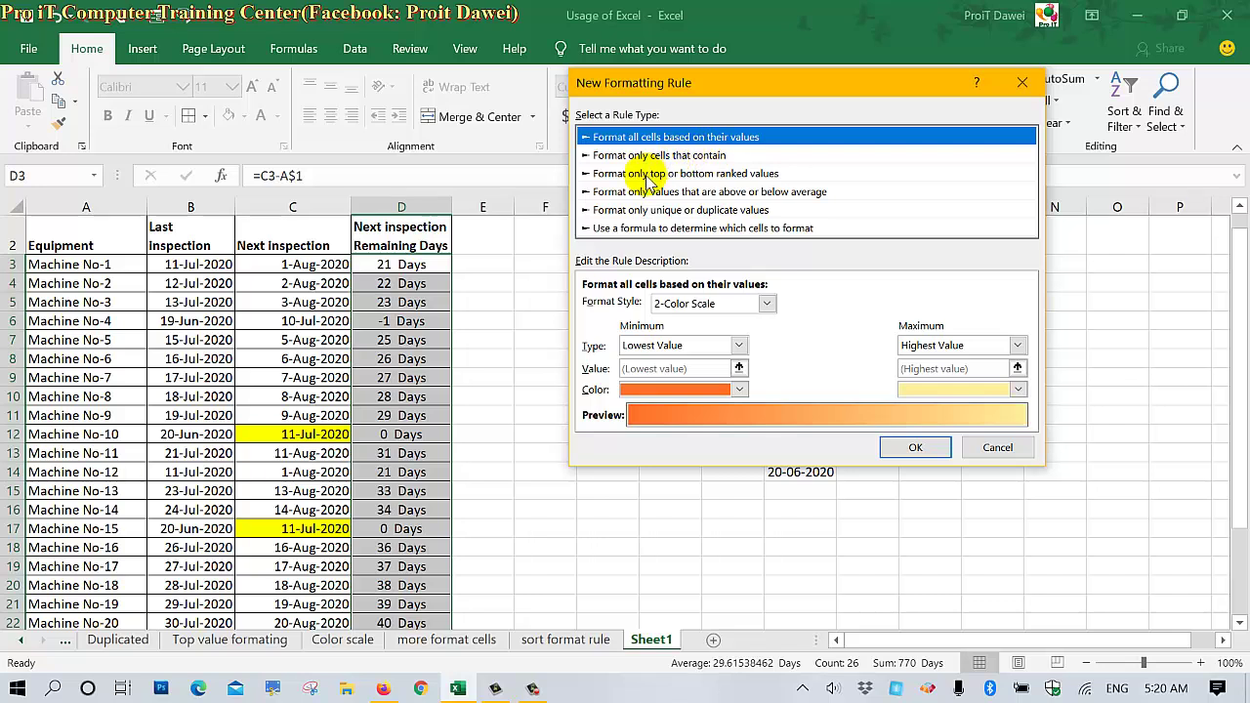
{"action": "left_click", "coordinate": [647, 173]}
{"action": "left_click", "coordinate": [644, 155]}
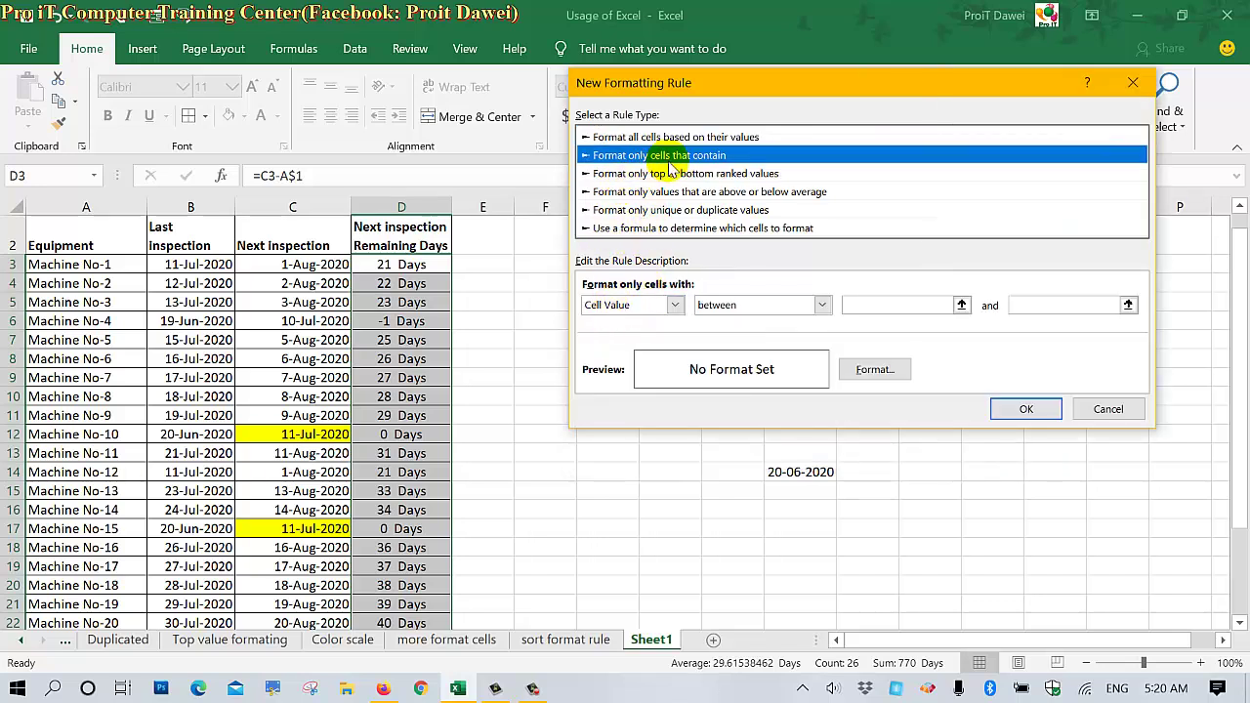
{"action": "left_click", "coordinate": [821, 305]}
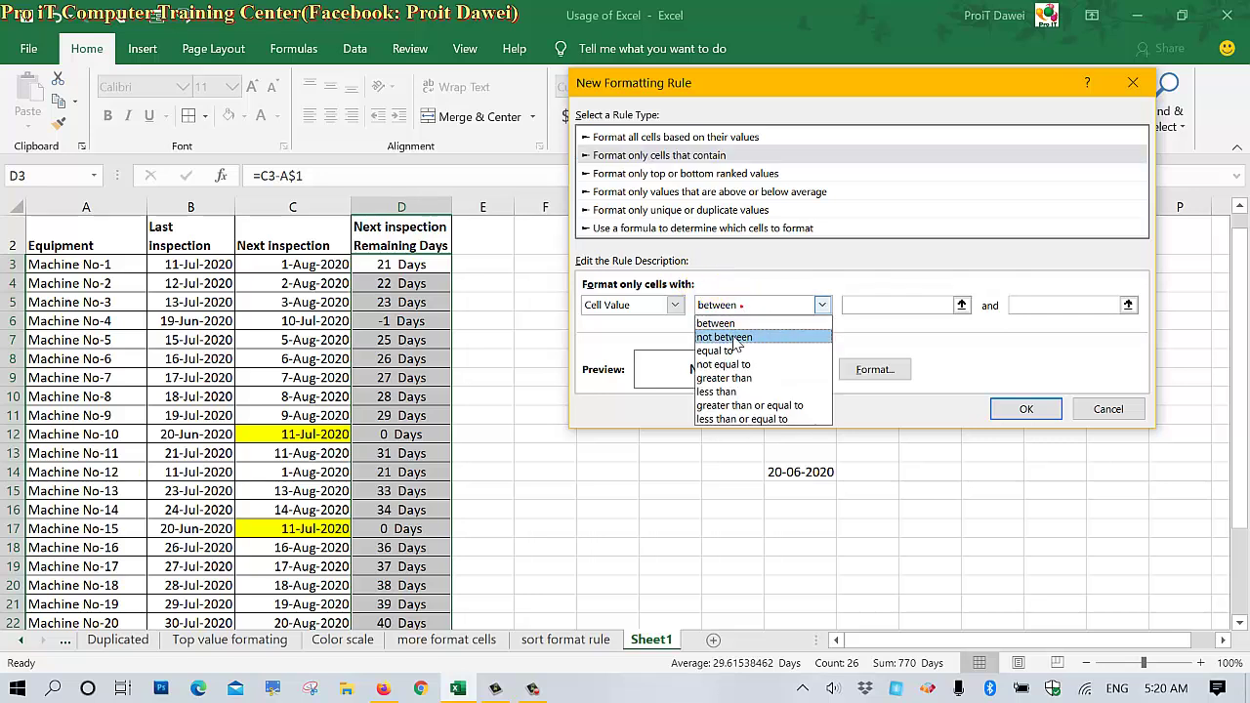
{"action": "left_click", "coordinate": [721, 392]}
{"action": "left_click", "coordinate": [878, 314]}
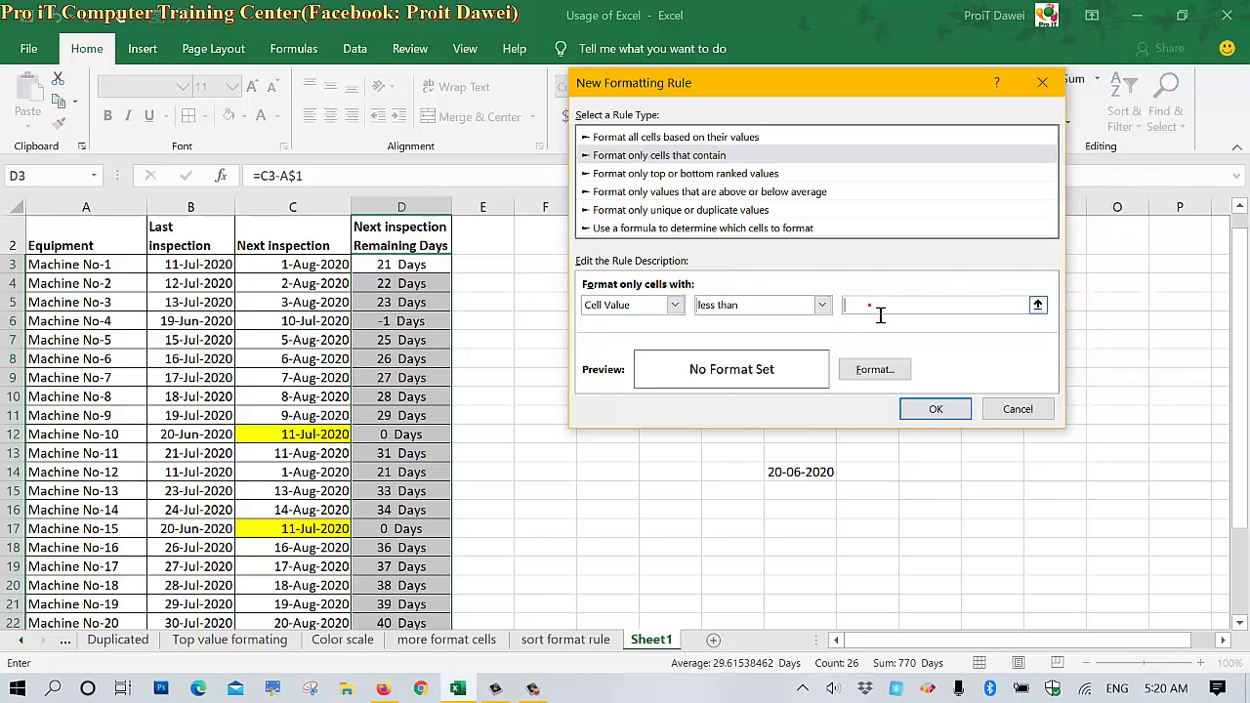
{"action": "type", "text": "0"}
Give the less-than-0 rule a red fill and white font, then apply it.
{"action": "left_click", "coordinate": [867, 375]}
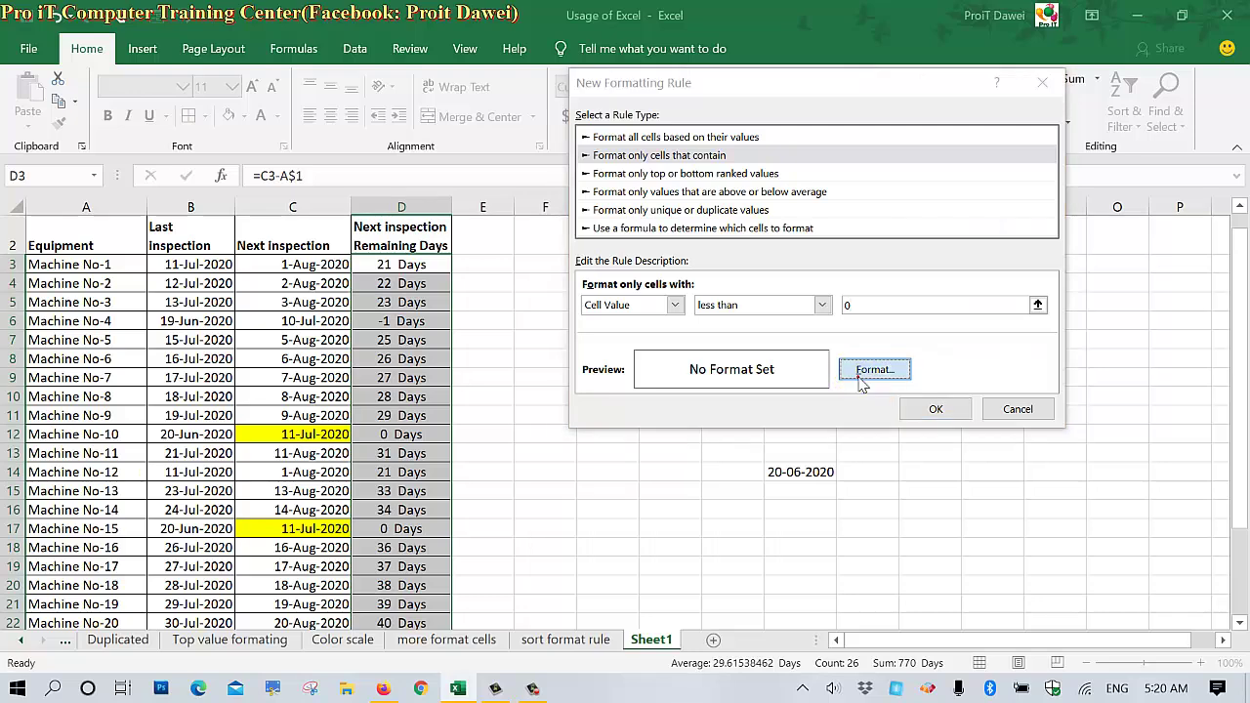
{"action": "left_click", "coordinate": [606, 231]}
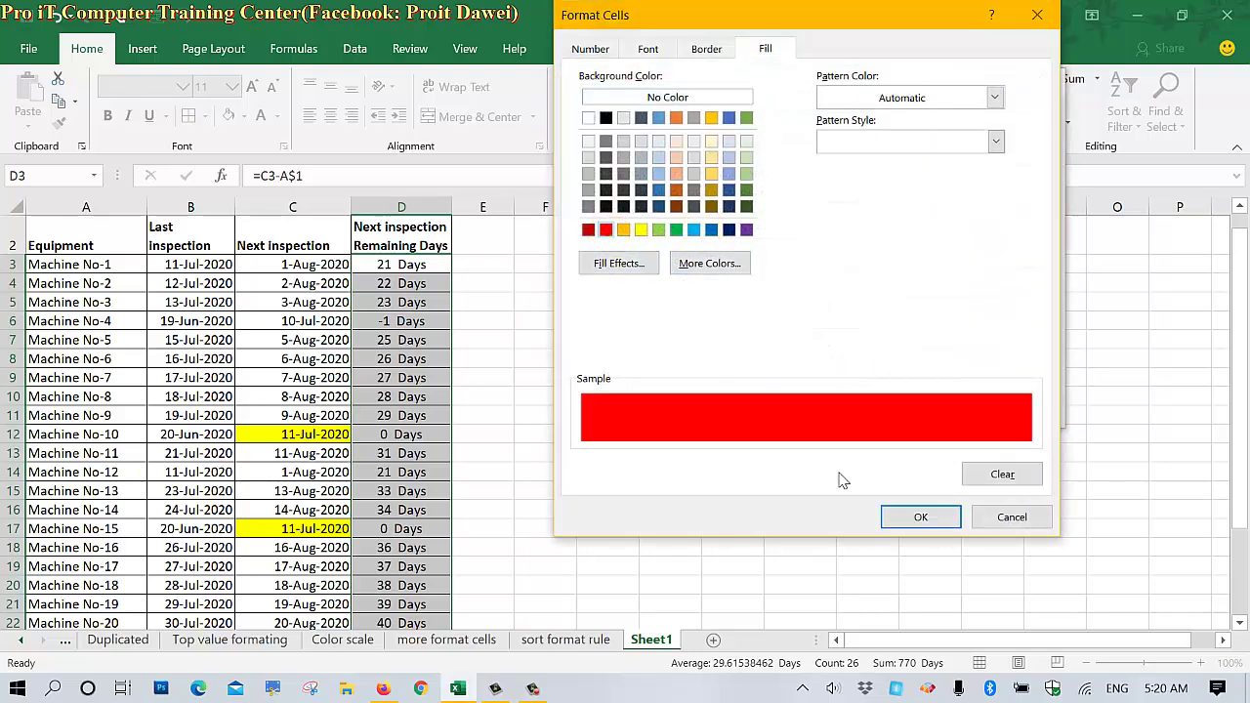
{"action": "left_click", "coordinate": [922, 518]}
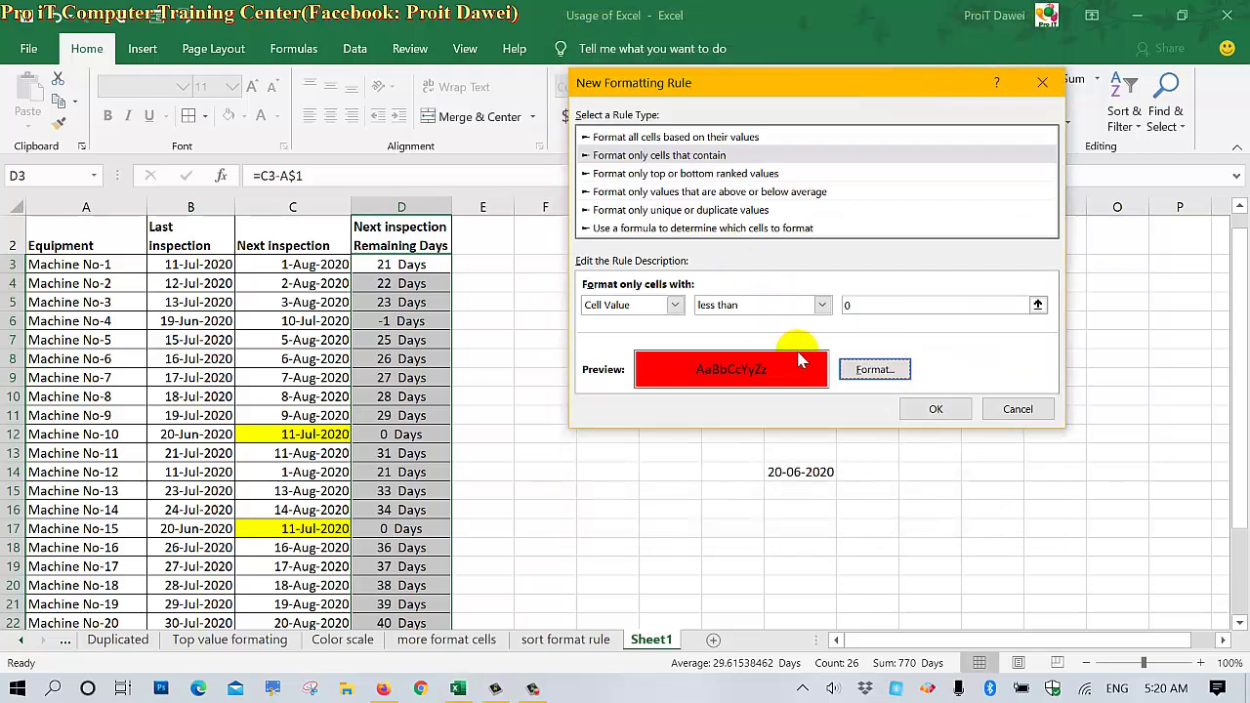
{"action": "left_click", "coordinate": [872, 373]}
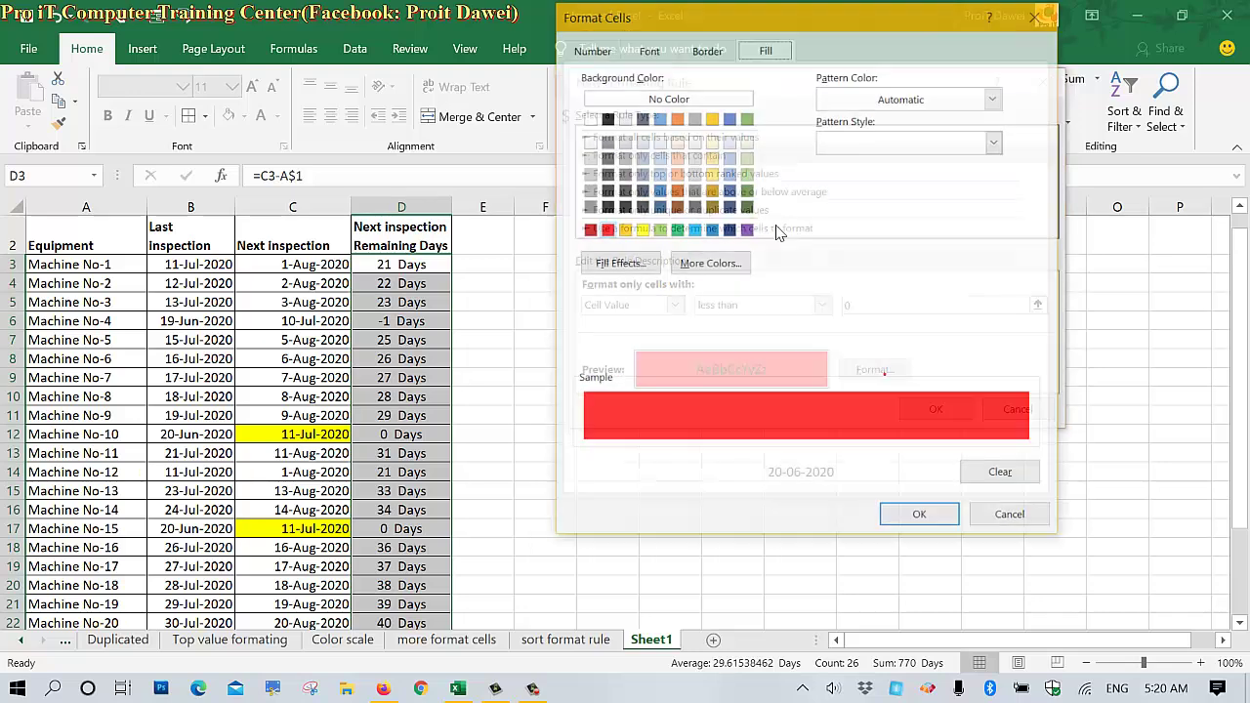
{"action": "left_click", "coordinate": [649, 48]}
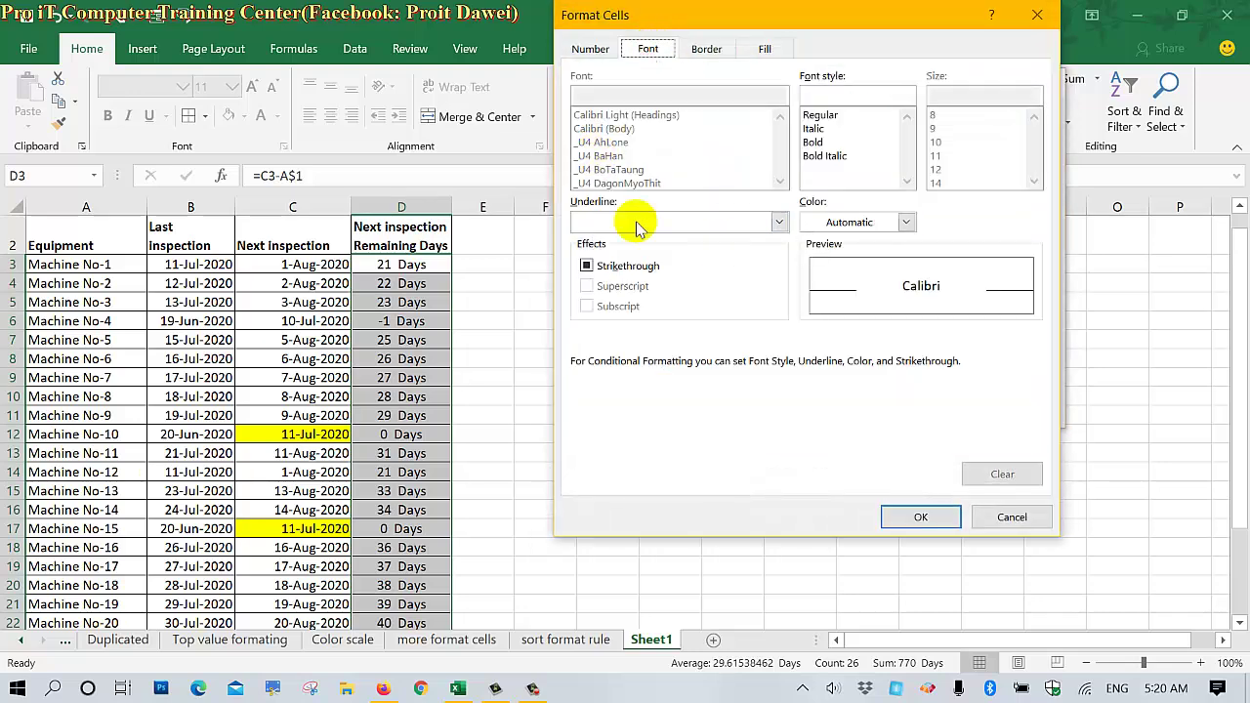
{"action": "left_click", "coordinate": [806, 235]}
{"action": "left_click", "coordinate": [810, 282]}
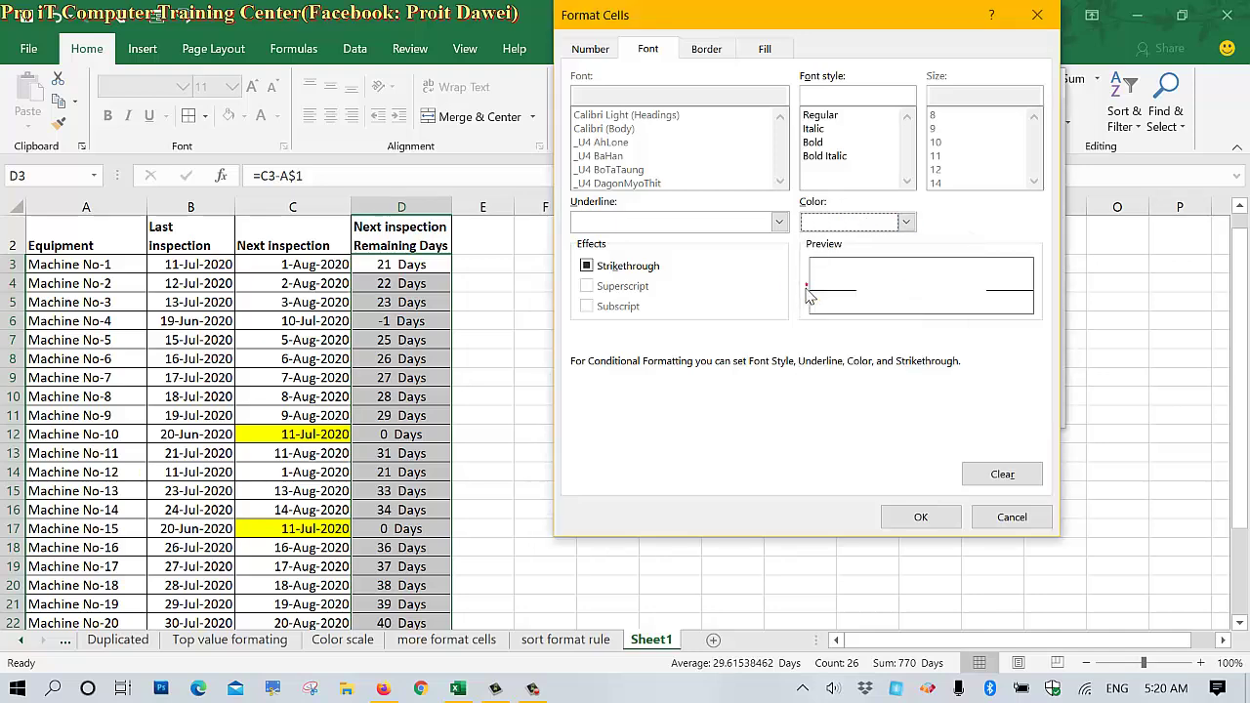
{"action": "left_click", "coordinate": [920, 516]}
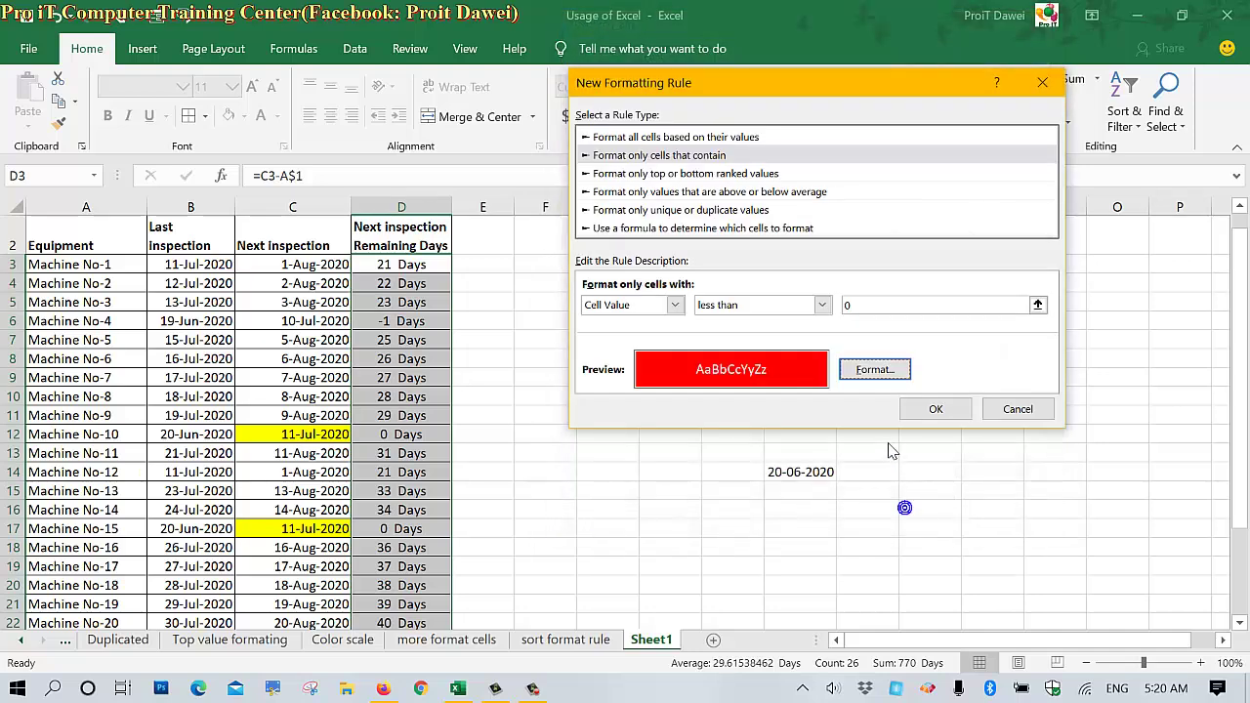
{"action": "left_click", "coordinate": [935, 408]}
{"action": "left_click", "coordinate": [920, 393]}
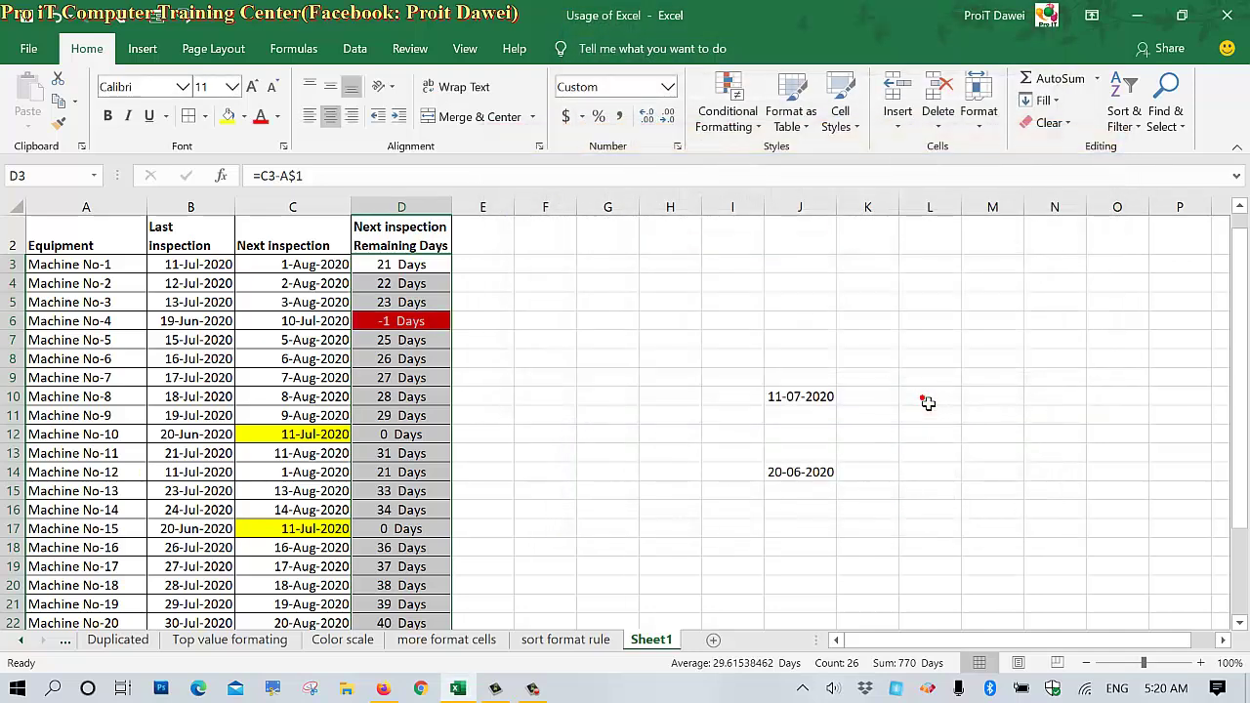
{"action": "left_click", "coordinate": [414, 396]}
{"action": "scroll", "coordinate": [414, 397], "scroll_direction": "down", "scroll_amount": 2}
{"action": "scroll", "coordinate": [414, 396], "scroll_direction": "up", "scroll_amount": 2}
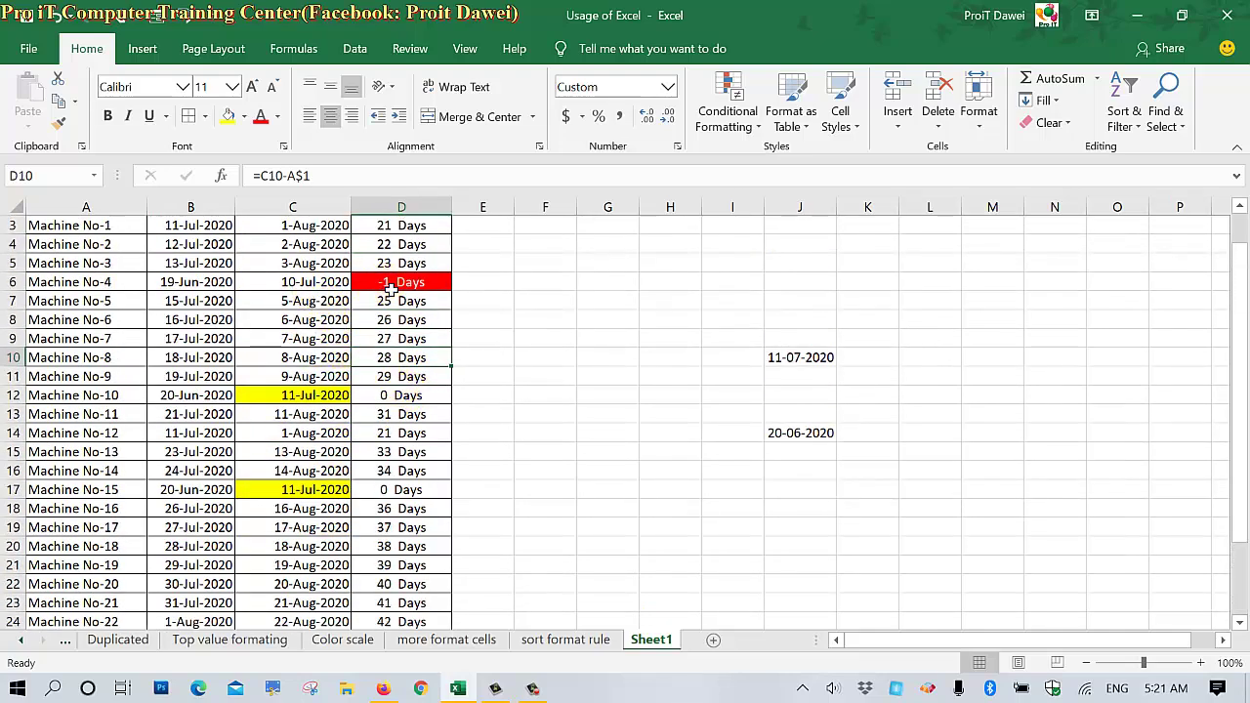
{"action": "left_click", "coordinate": [390, 283]}
{"action": "scroll", "coordinate": [390, 282], "scroll_direction": "up", "scroll_amount": 1}
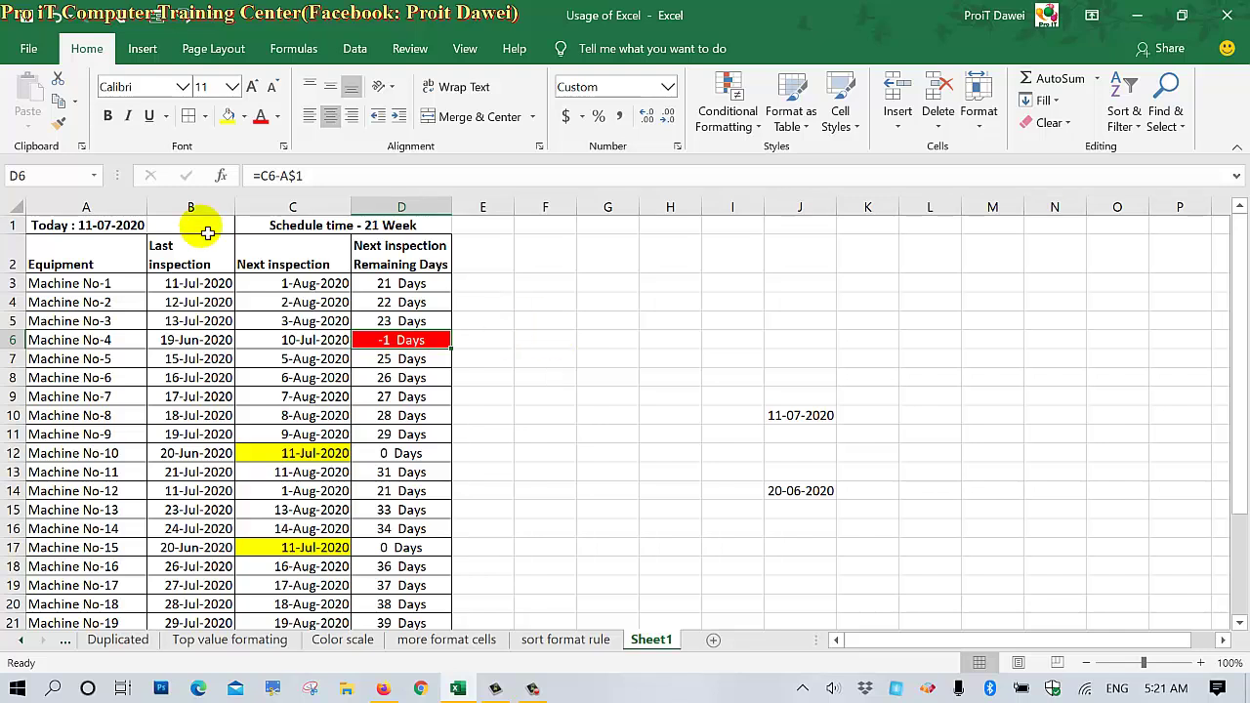
{"action": "left_click", "coordinate": [91, 226]}
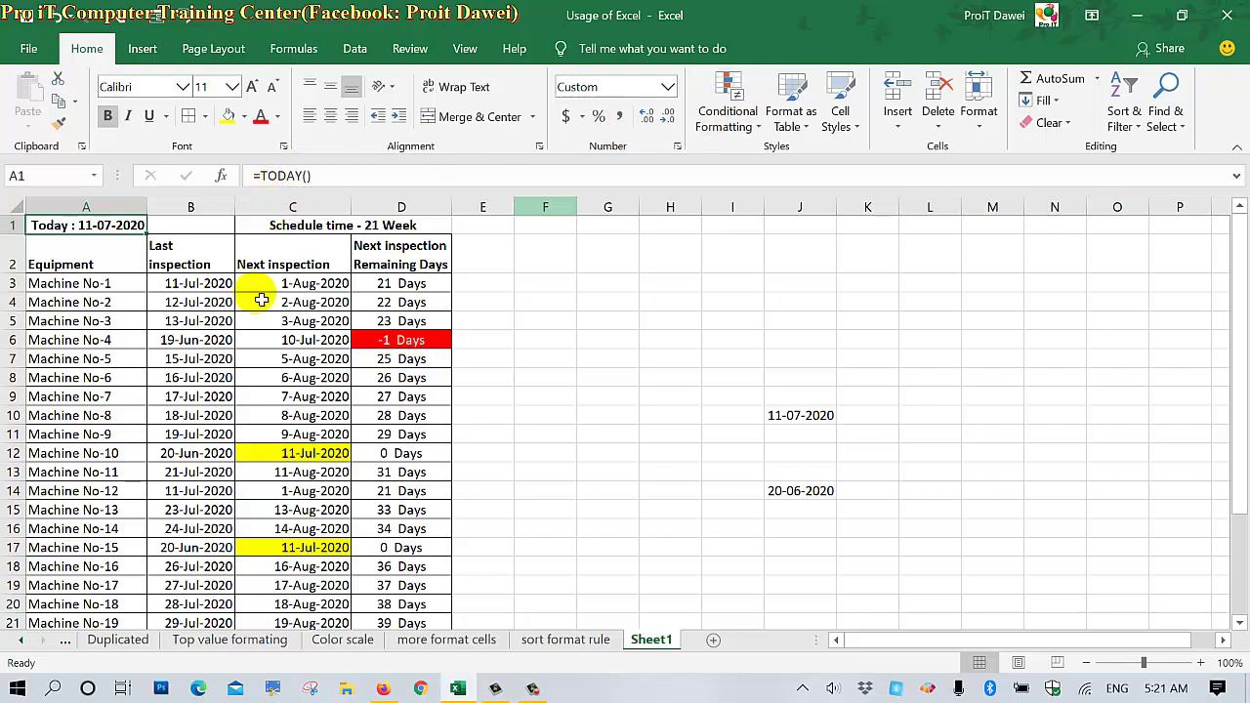
{"action": "right_click", "coordinate": [111, 231]}
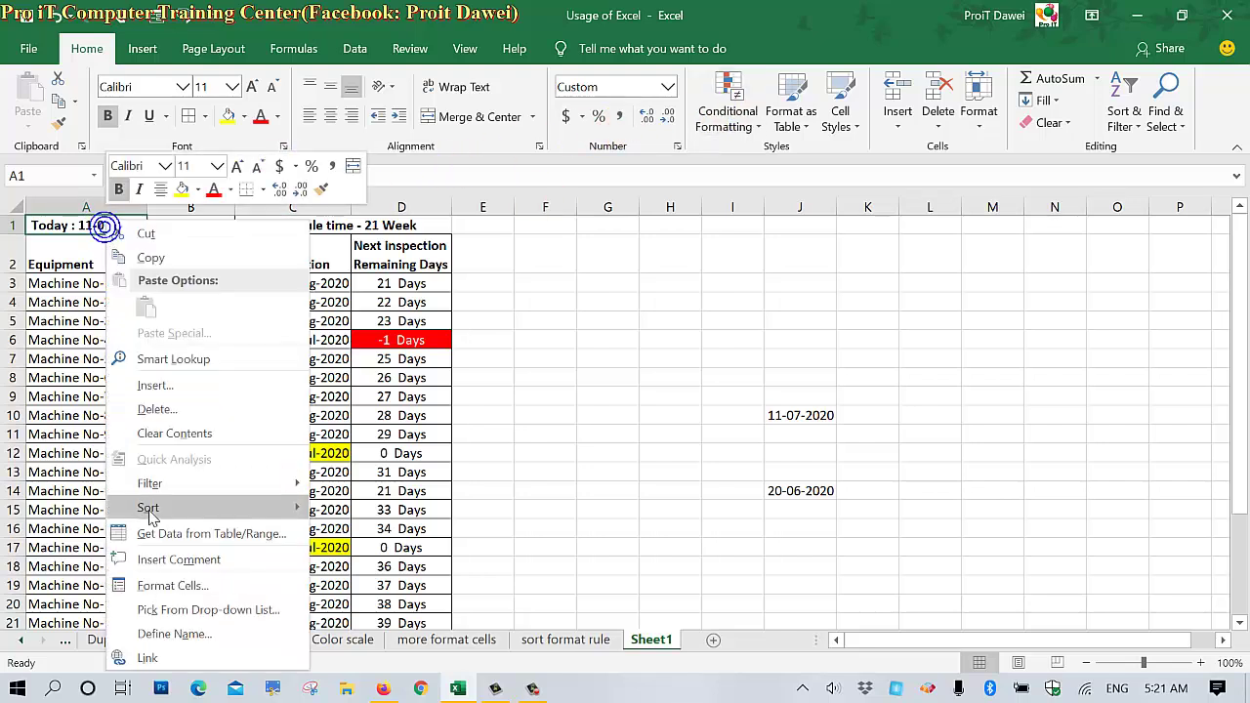
{"action": "left_click", "coordinate": [172, 586]}
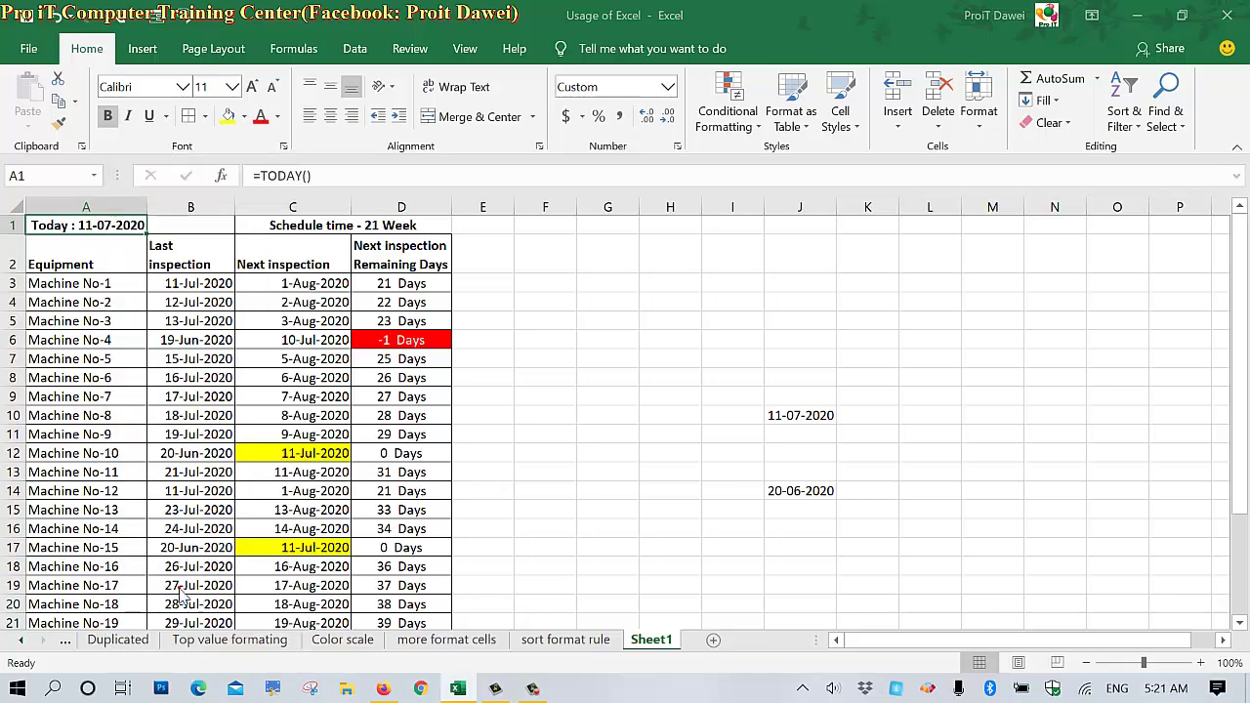
{"action": "left_click_drag", "start_coordinate": [141, 166], "coordinate": [527, 198]}
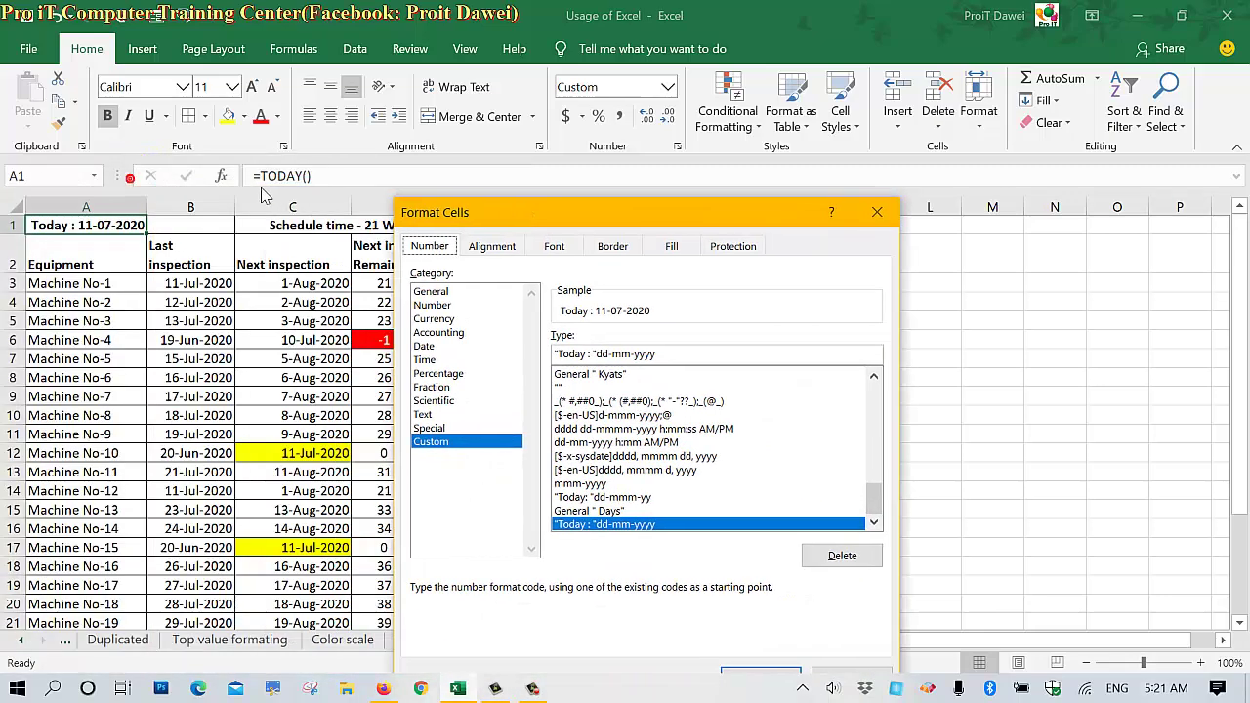
{"action": "left_click", "coordinate": [602, 357]}
{"action": "left_click", "coordinate": [437, 446]}
{"action": "left_click", "coordinate": [877, 212]}
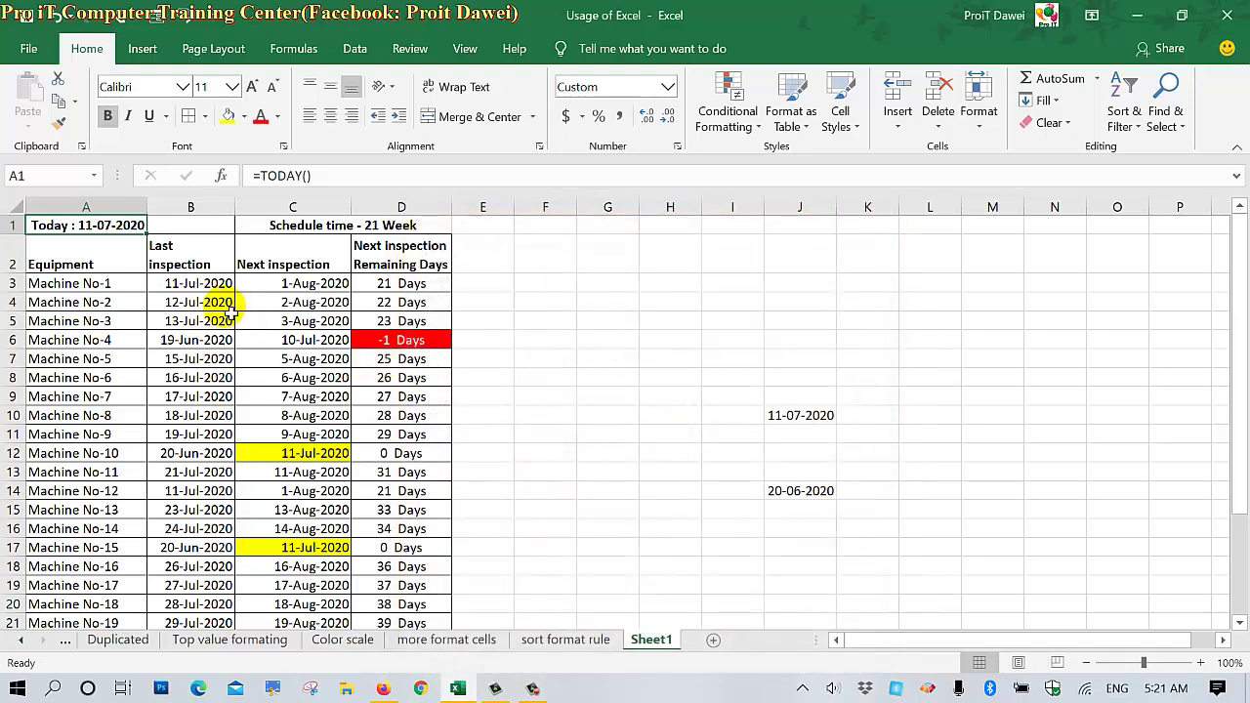
{"action": "left_click", "coordinate": [205, 285]}
{"action": "left_click_drag", "start_coordinate": [207, 290], "coordinate": [195, 623]}
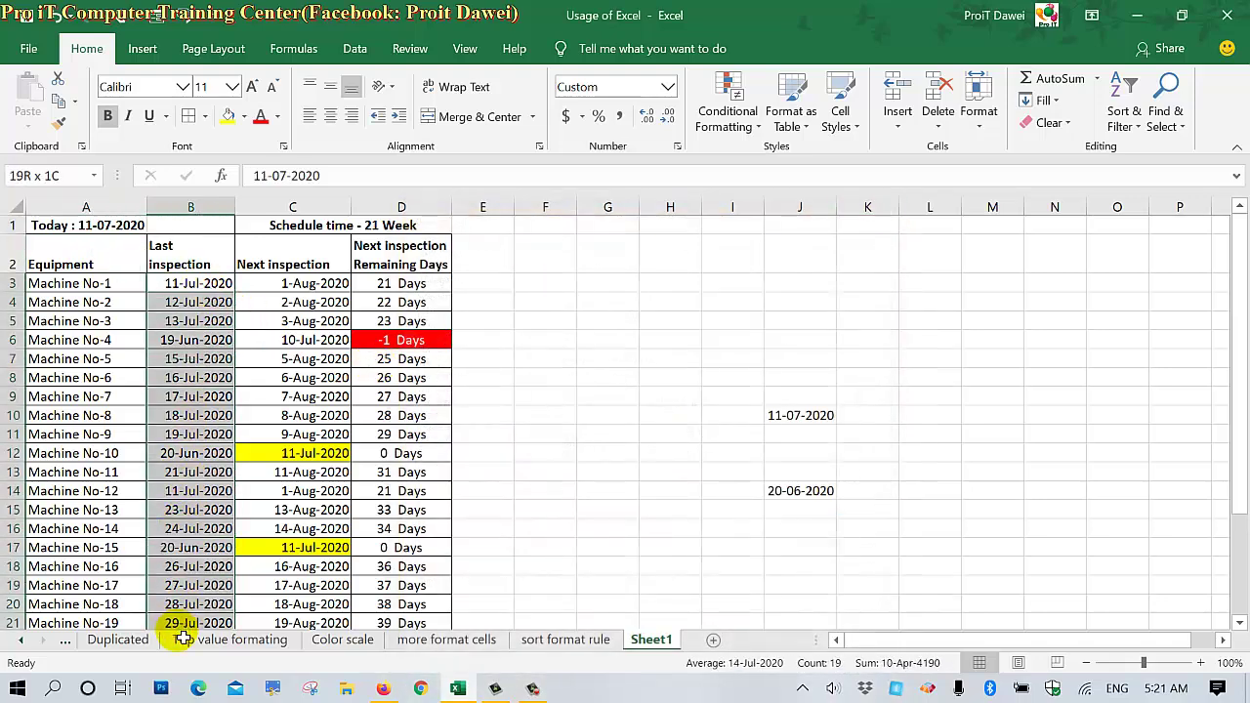
{"action": "left_click_drag", "start_coordinate": [195, 623], "coordinate": [192, 633]}
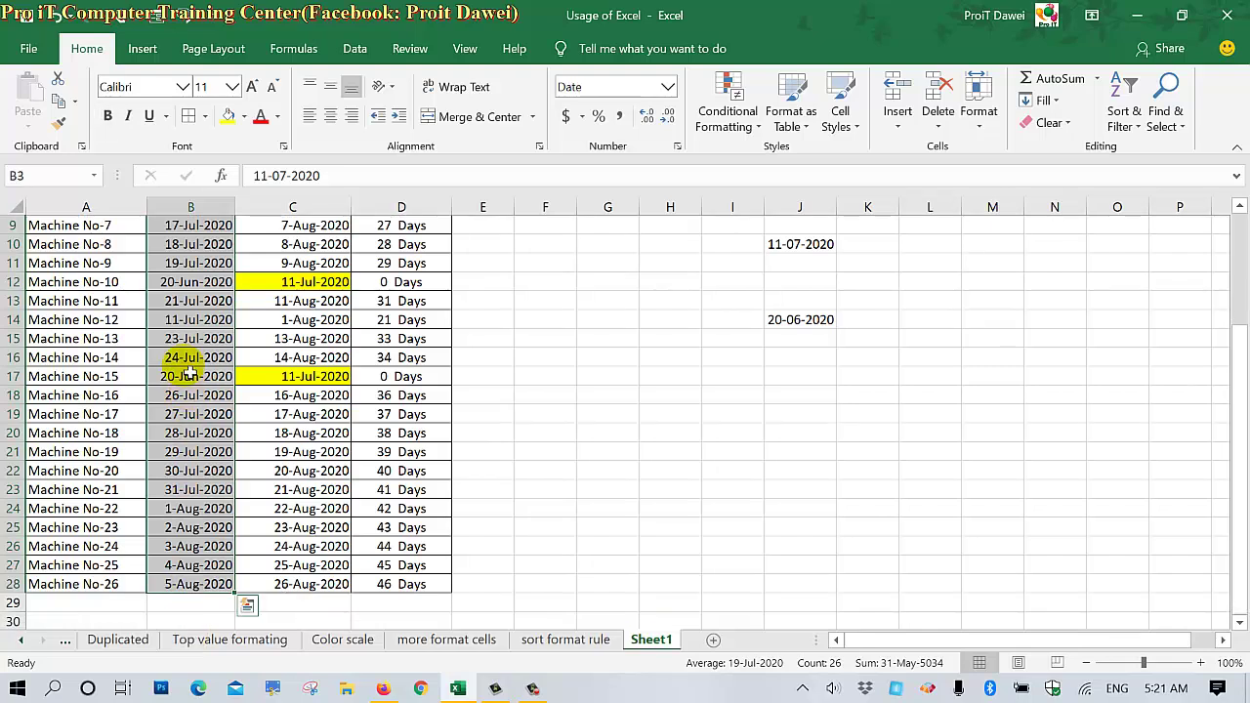
{"action": "left_click", "coordinate": [186, 418]}
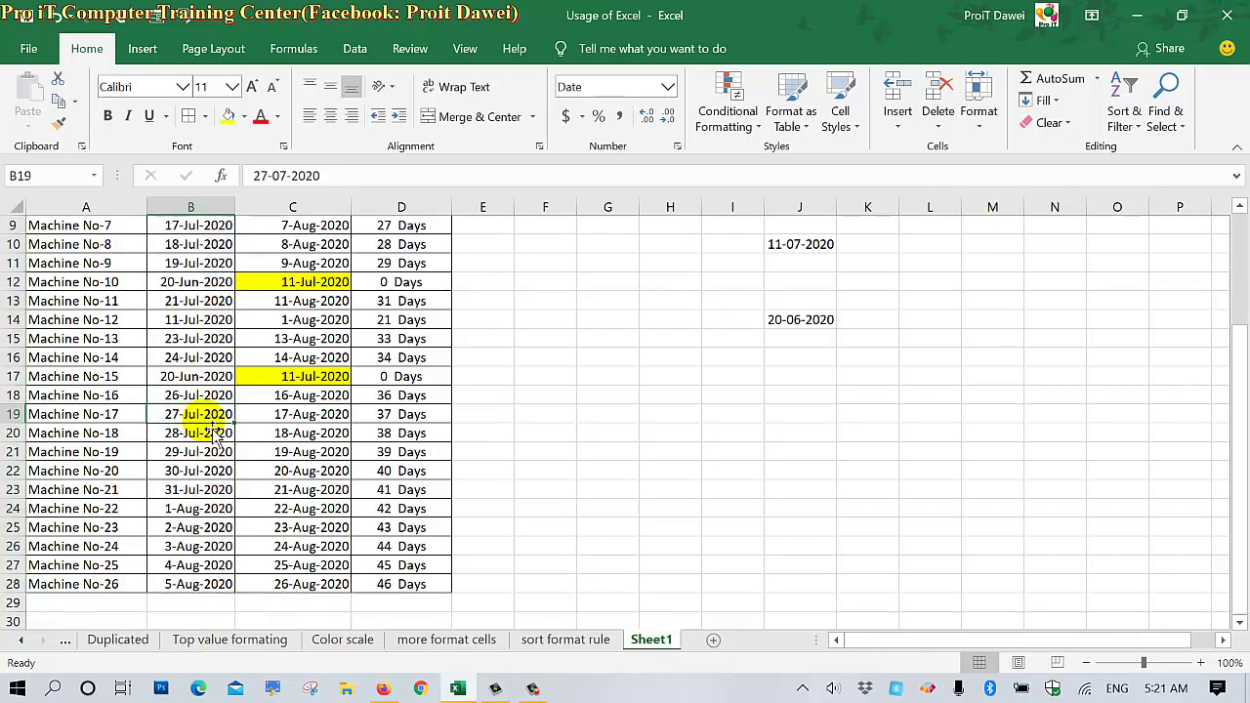
{"action": "scroll", "coordinate": [213, 436], "scroll_direction": "up", "scroll_amount": 3}
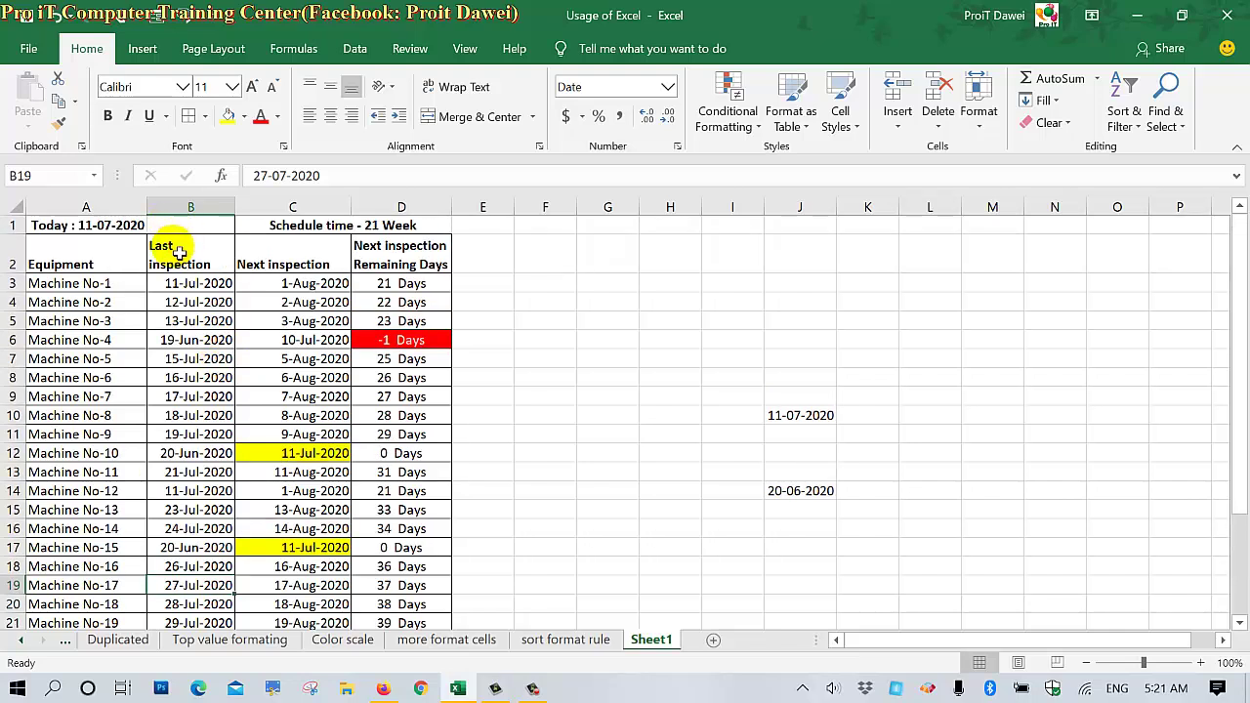
{"action": "left_click", "coordinate": [185, 379]}
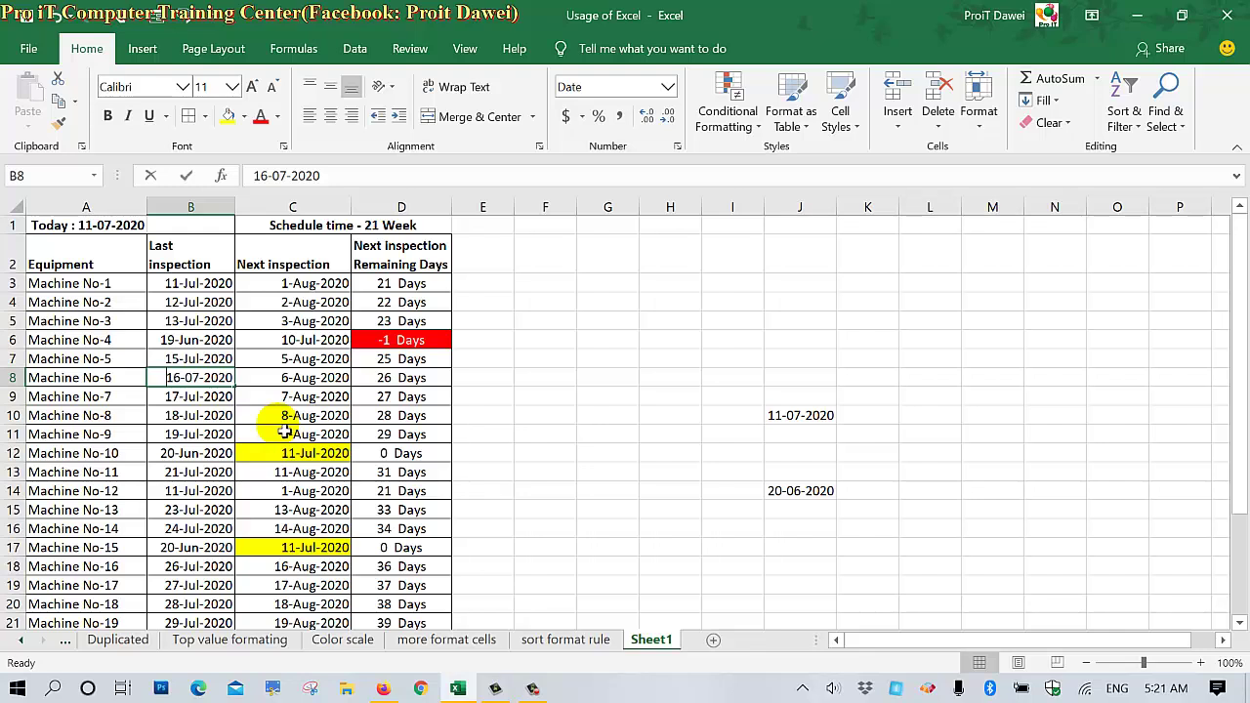
{"action": "type", "text": "1"}
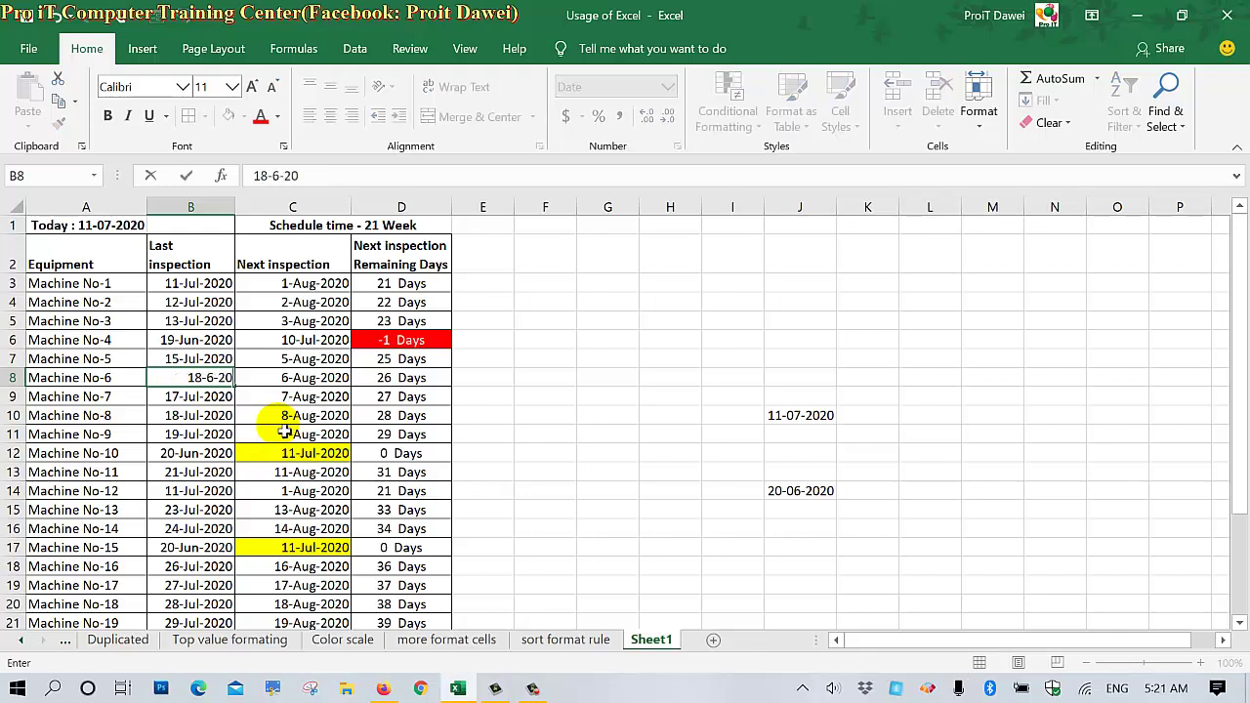
{"action": "key", "text": "Return"}
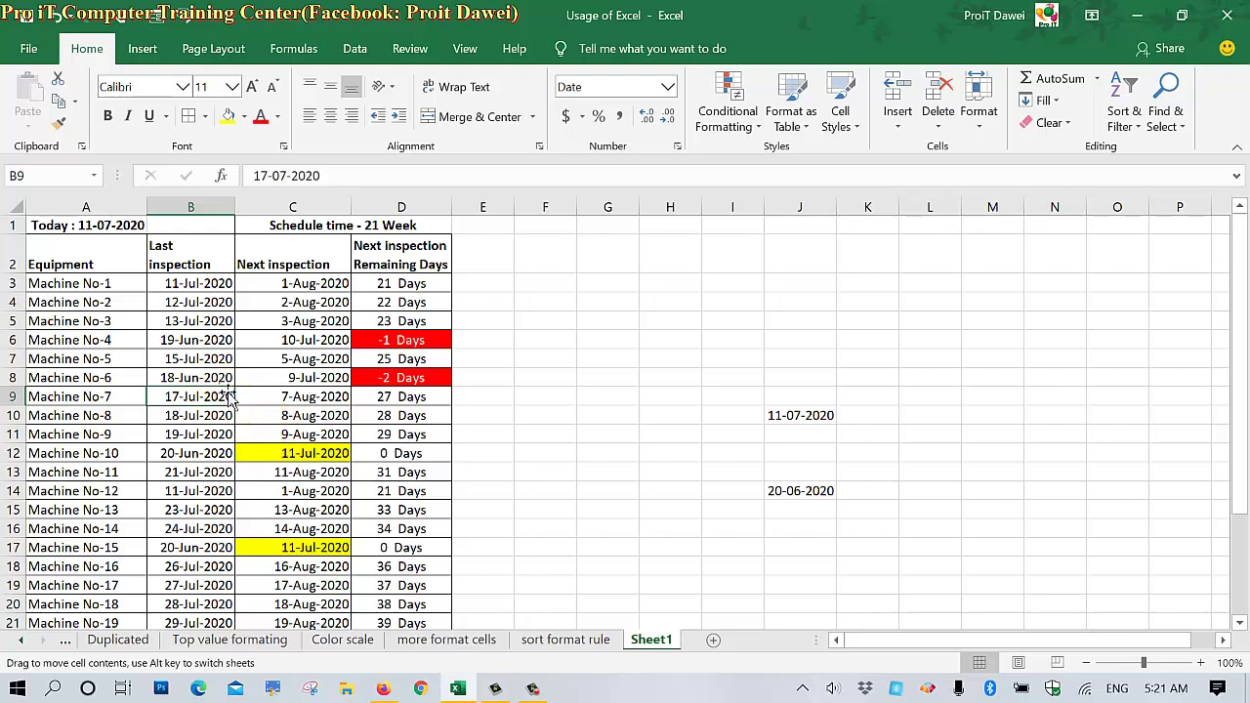
{"action": "left_click", "coordinate": [325, 381]}
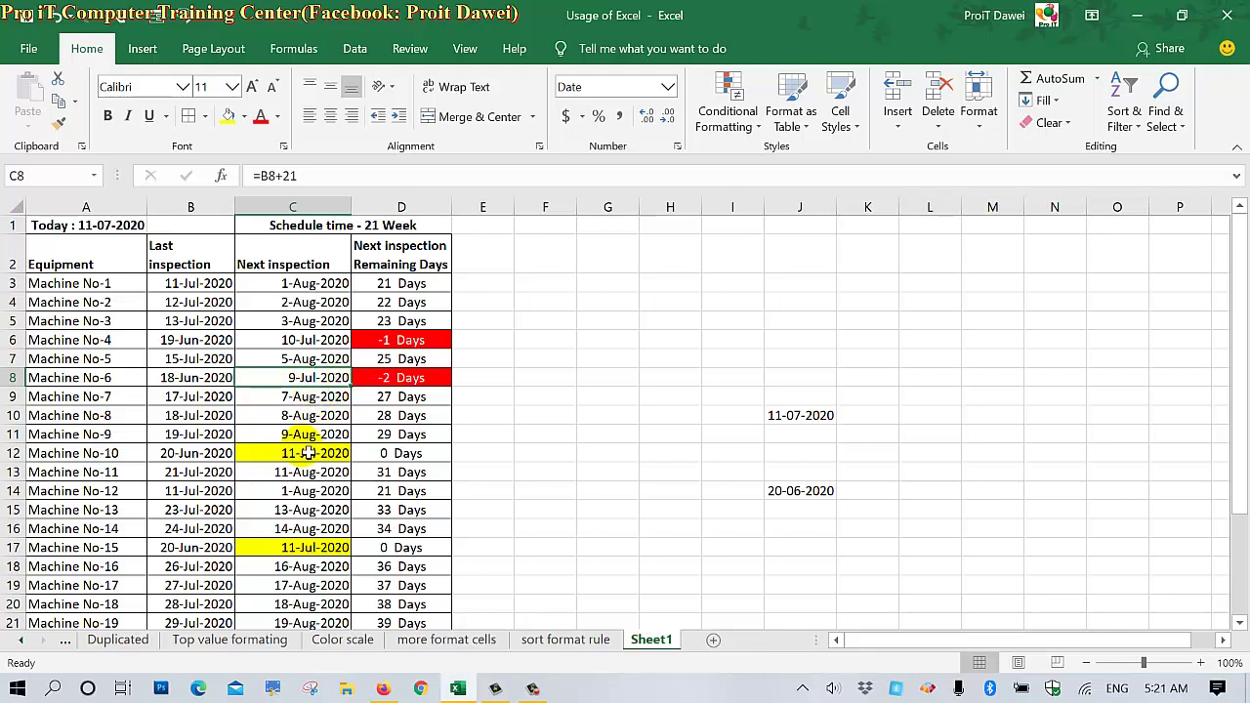
{"action": "left_click", "coordinate": [113, 229]}
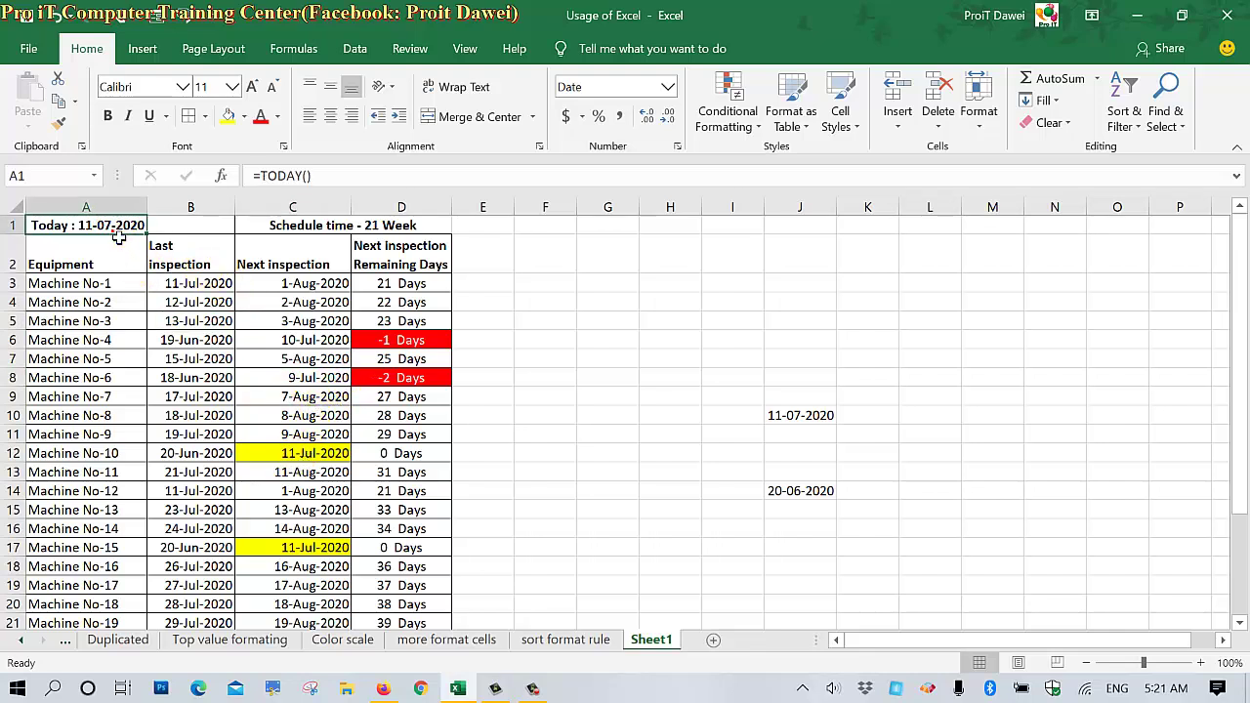
{"action": "left_click", "coordinate": [398, 379]}
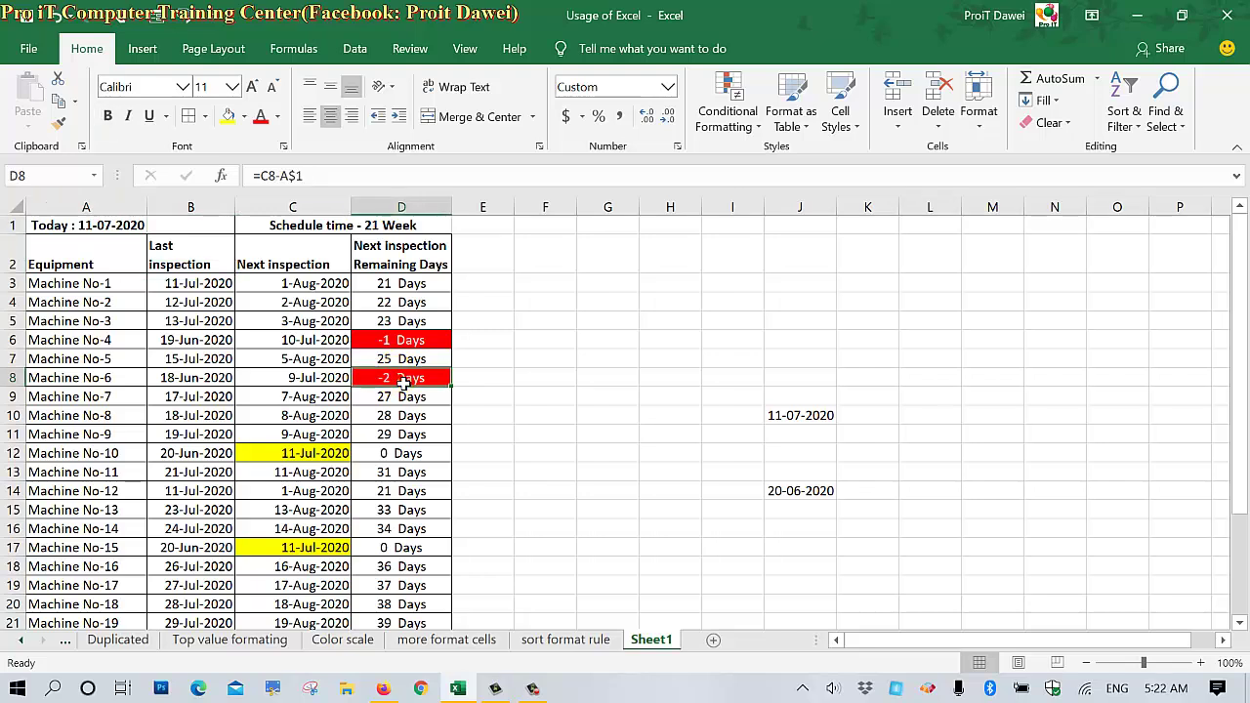
{"action": "left_click", "coordinate": [403, 457]}
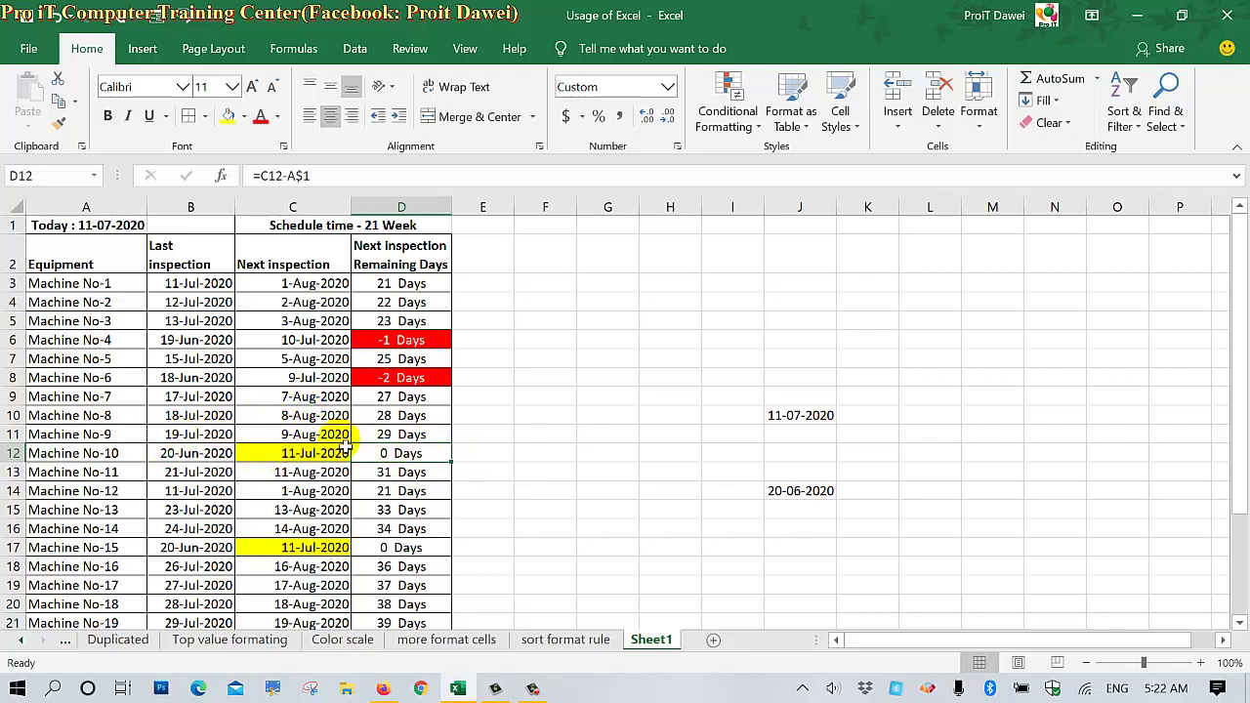
{"action": "left_click", "coordinate": [293, 420]}
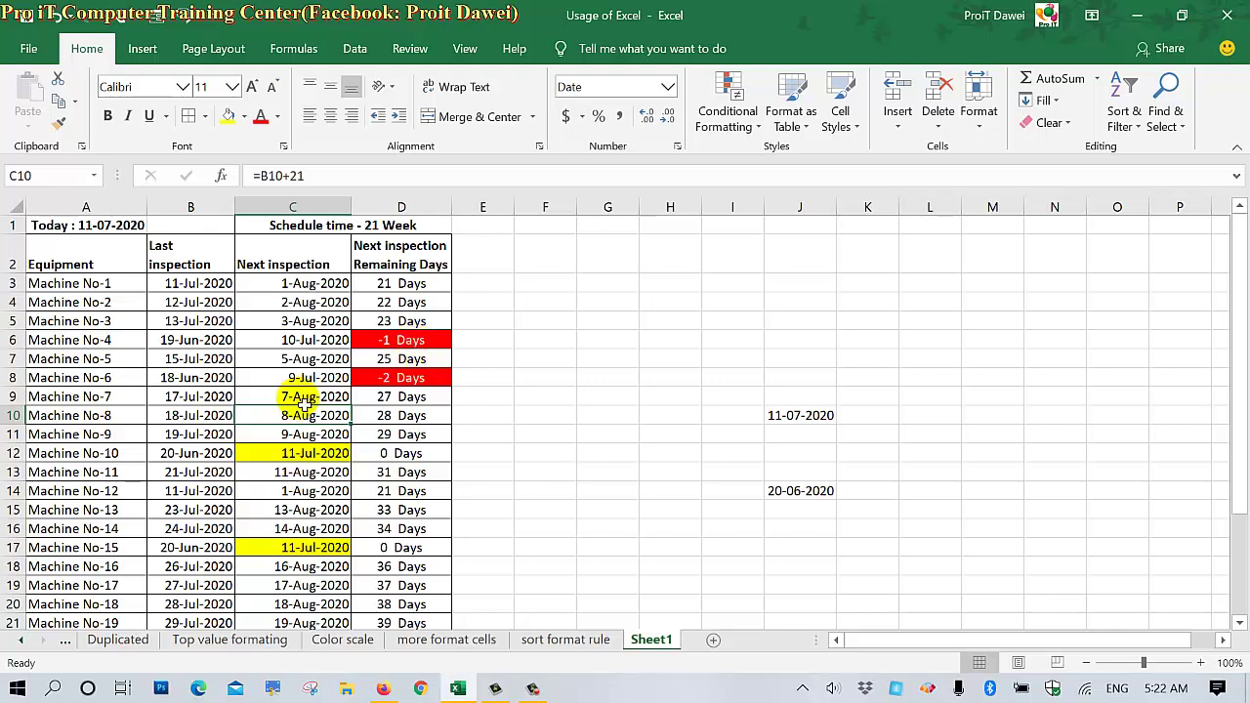
{"action": "left_click", "coordinate": [303, 177]}
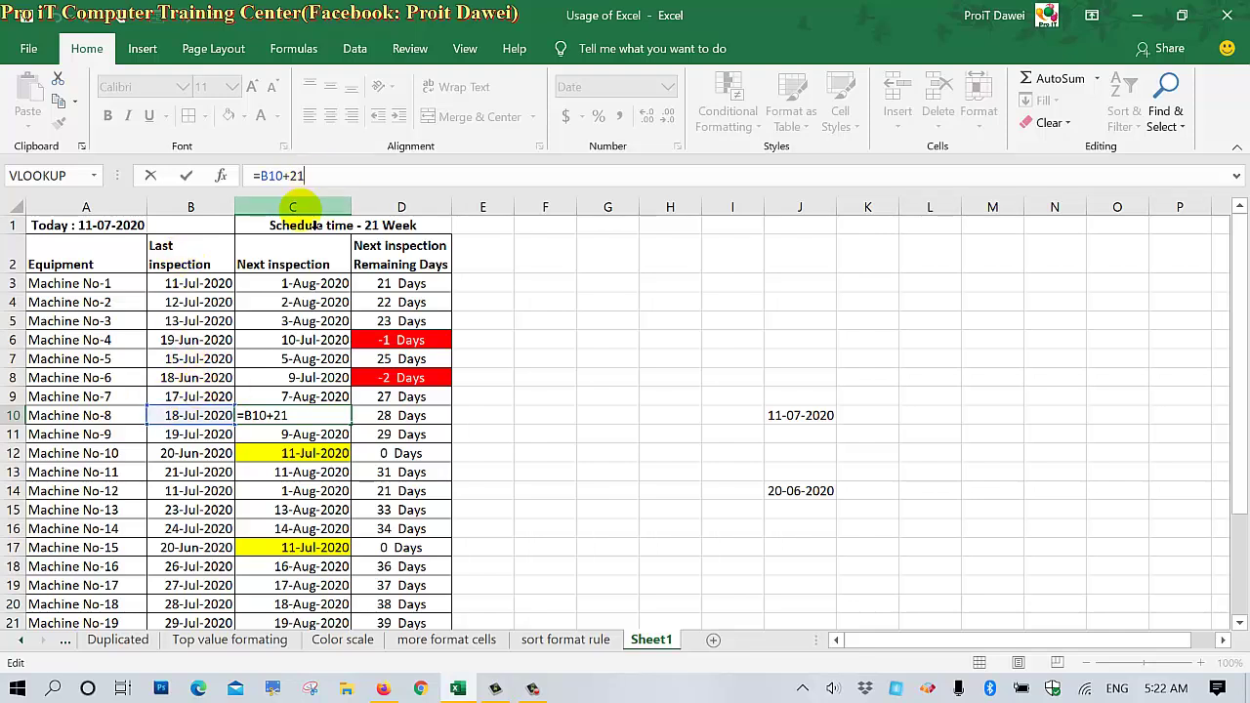
{"action": "key", "text": "Escape"}
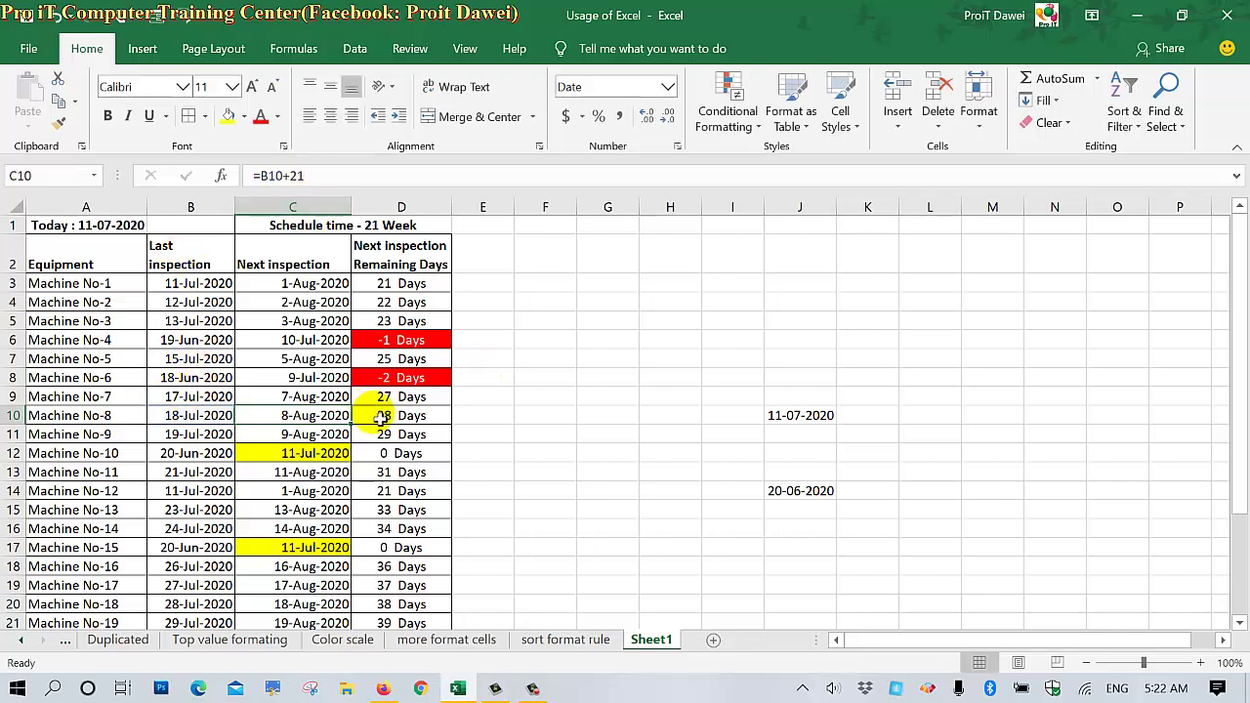
{"action": "left_click", "coordinate": [391, 420]}
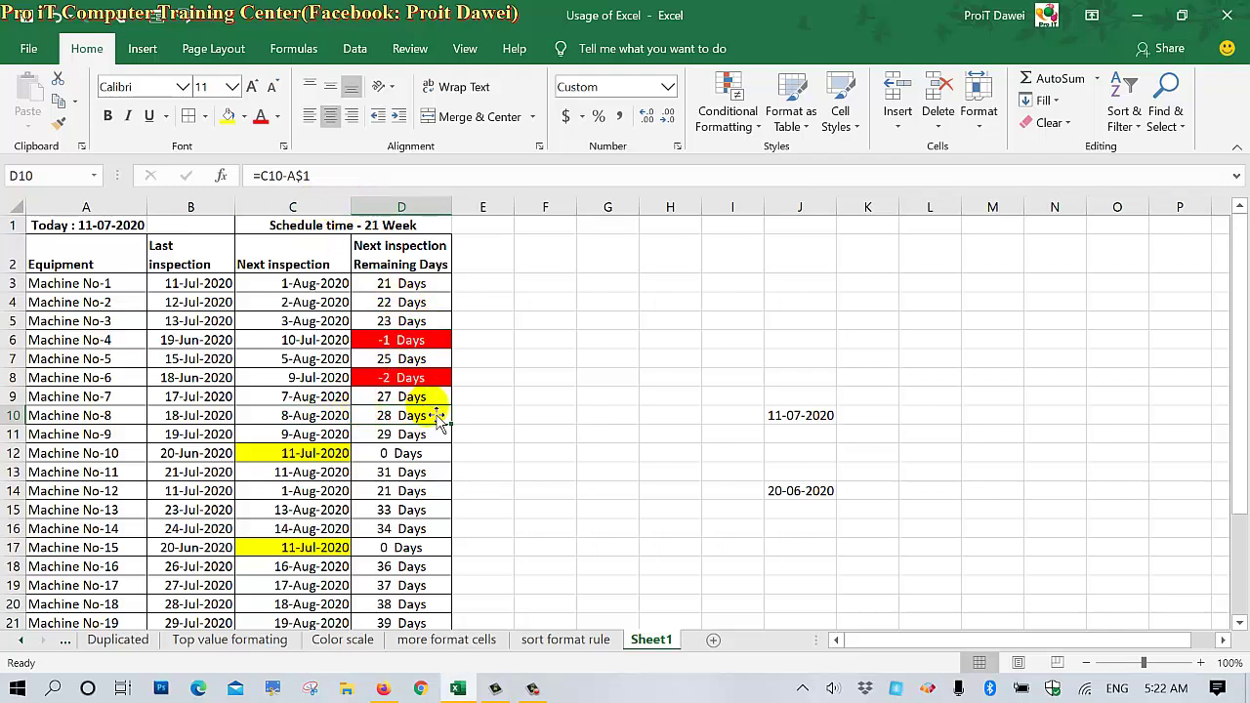
{"action": "left_click", "coordinate": [293, 420]}
{"action": "left_click", "coordinate": [435, 418]}
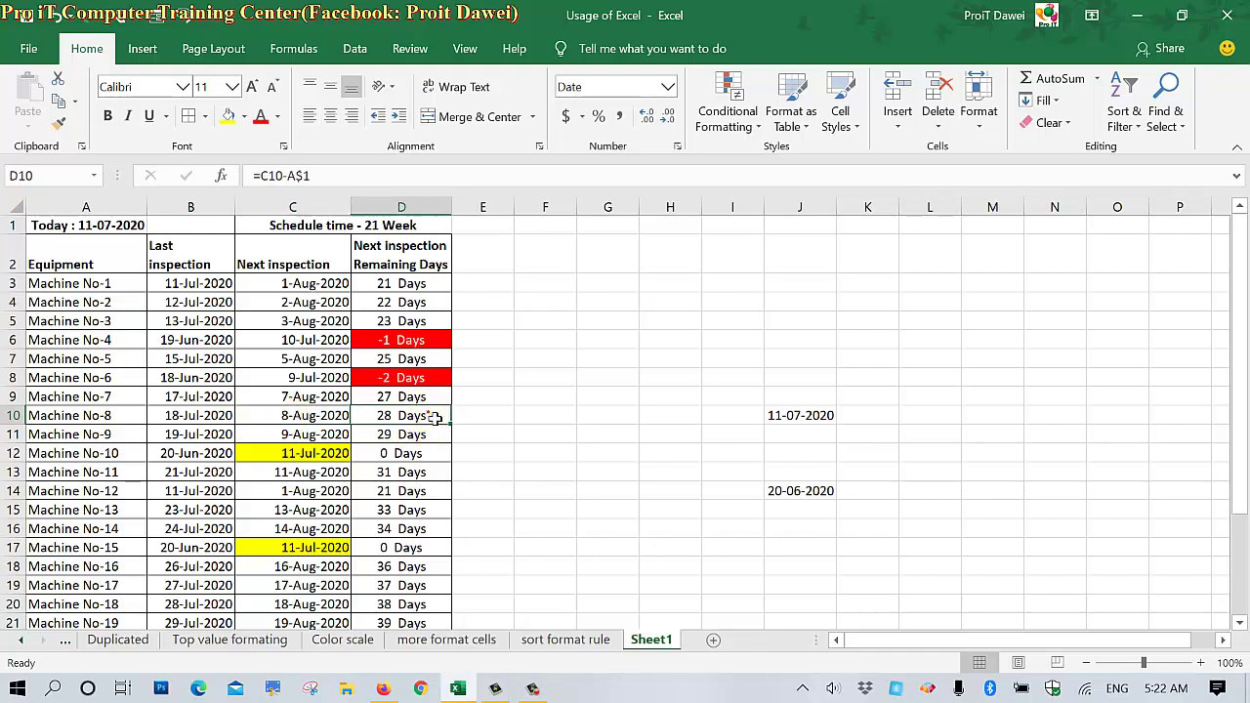
{"action": "left_click", "coordinate": [369, 178]}
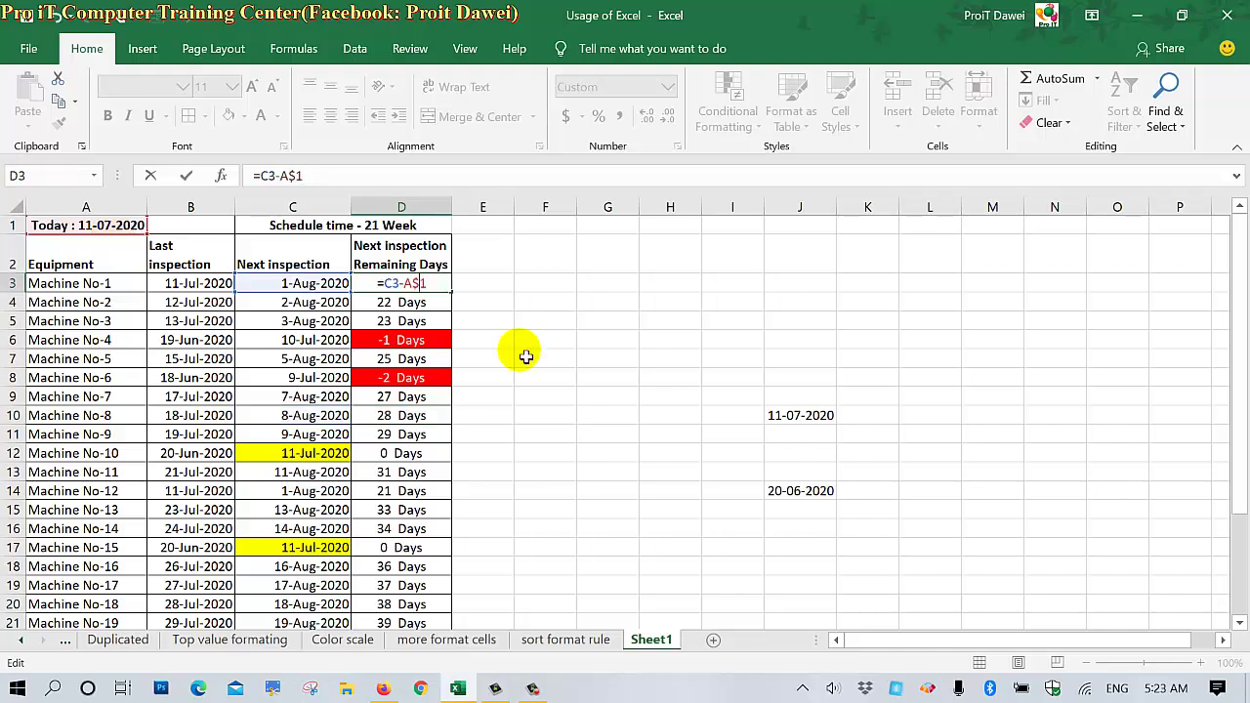
{"action": "key", "text": "Return"}
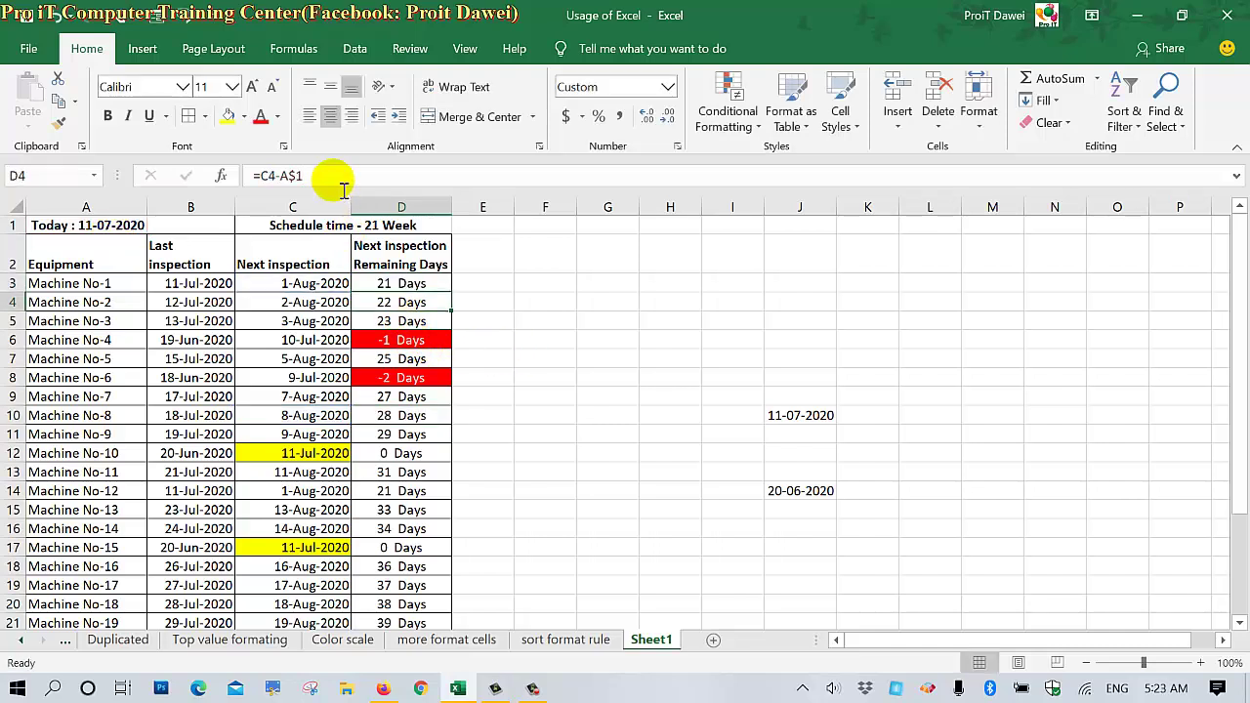
{"action": "left_click", "coordinate": [344, 189]}
{"action": "left_click", "coordinate": [412, 283]}
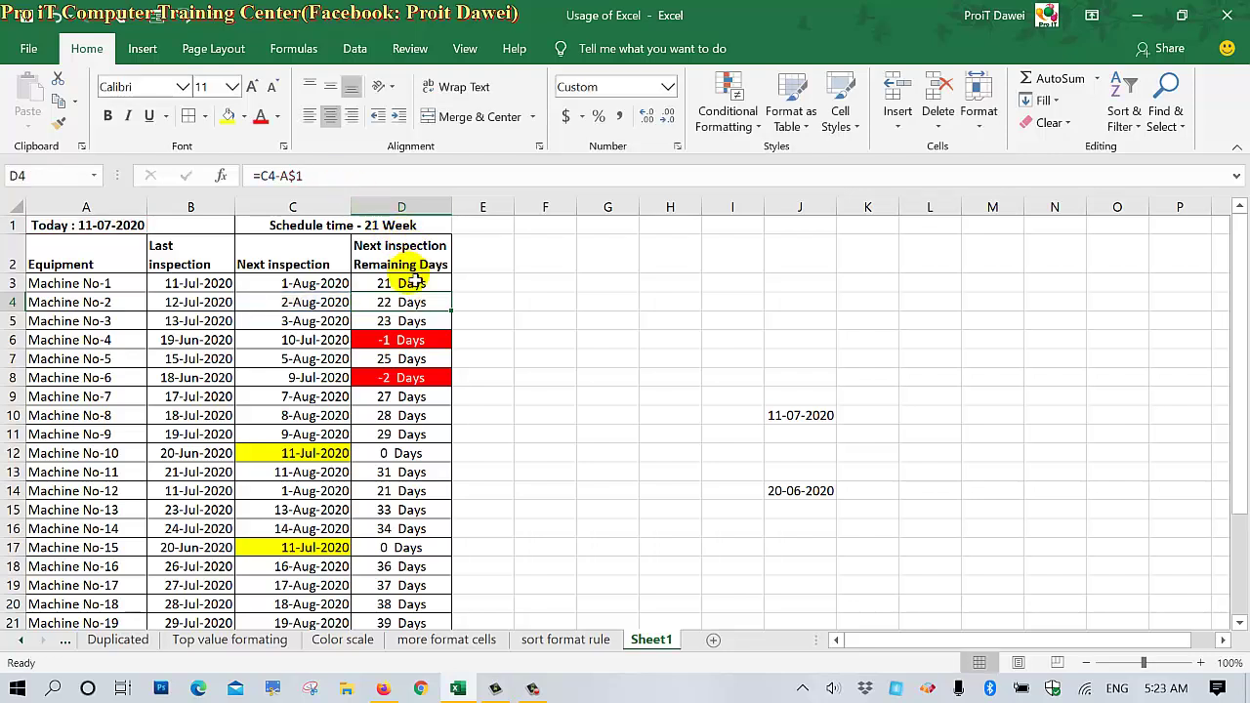
{"action": "left_click", "coordinate": [334, 178]}
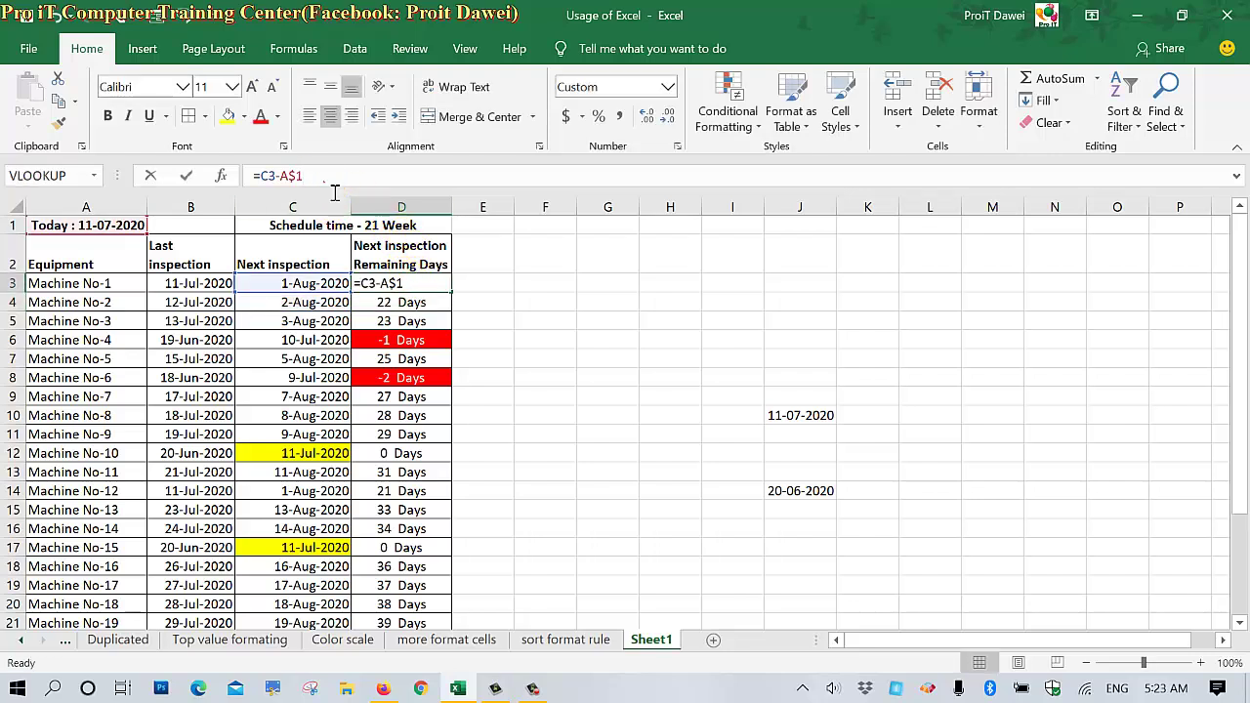
{"action": "key", "text": "Escape"}
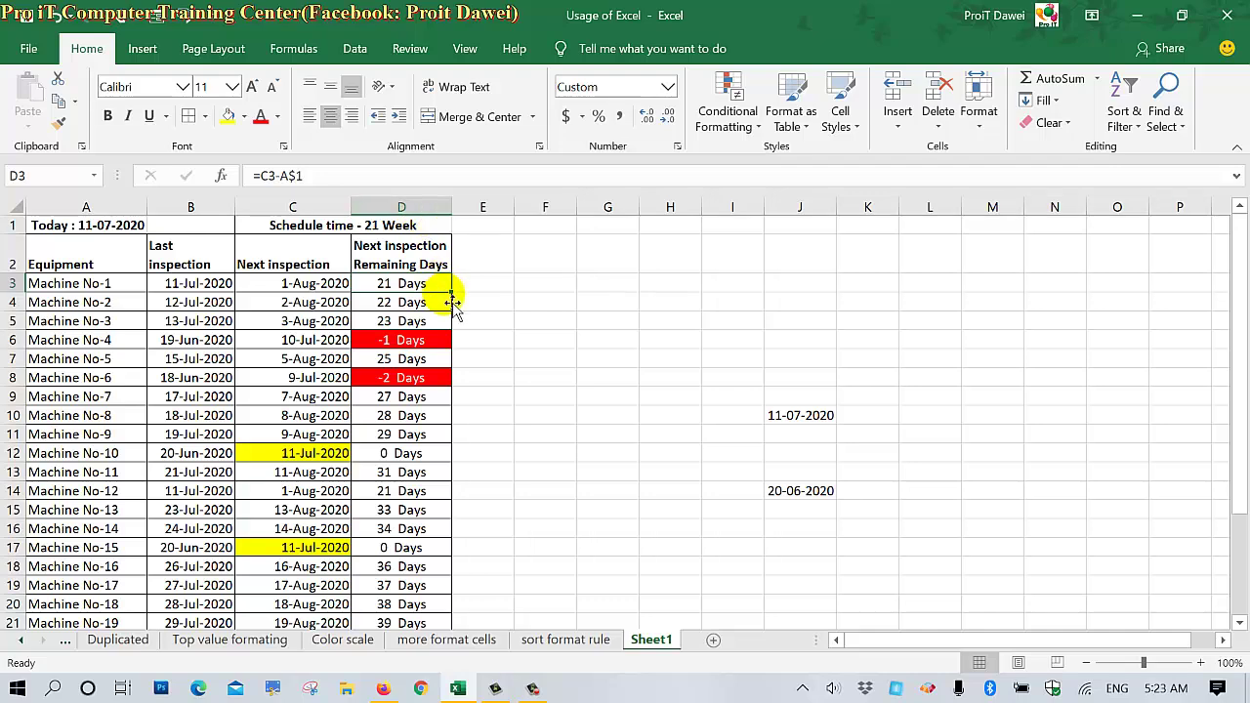
{"action": "mouse_move", "coordinate": [450, 291]}
{"action": "left_mouse_down"}
{"action": "mouse_move", "coordinate": [449, 633]}
{"action": "mouse_move", "coordinate": [432, 599]}
{"action": "left_mouse_up"}
{"action": "scroll", "coordinate": [466, 419], "scroll_direction": "up", "scroll_amount": 2}
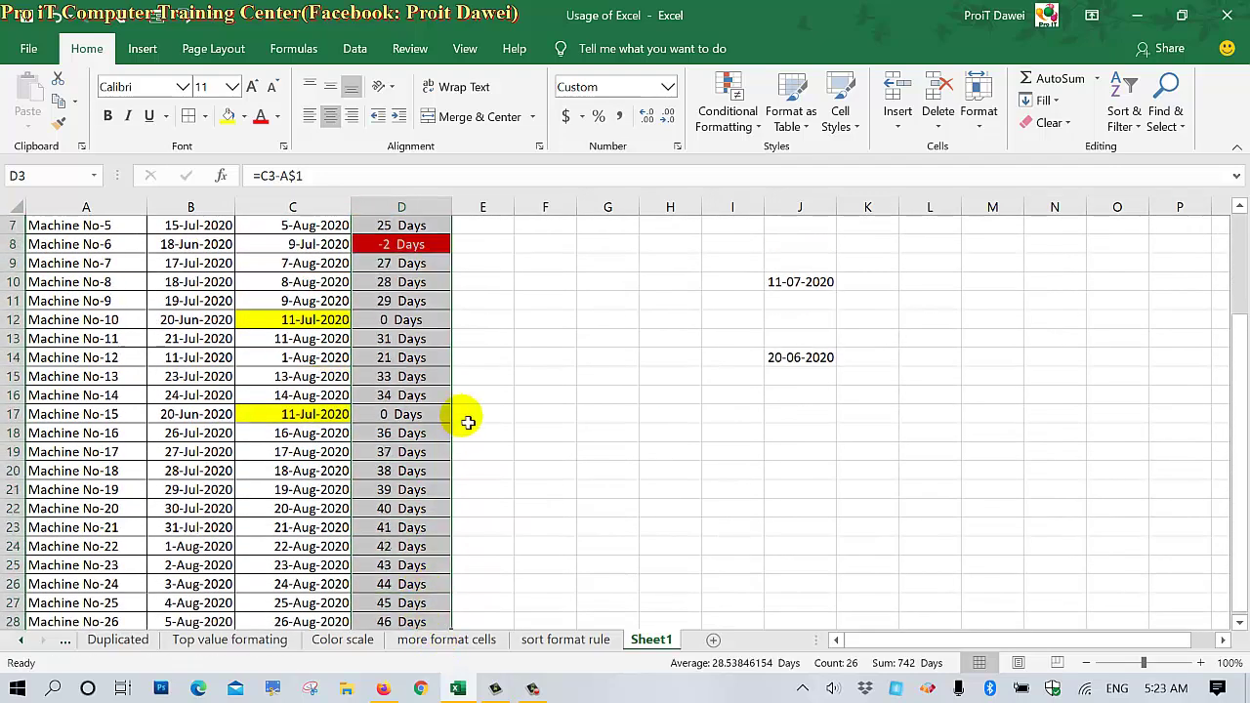
{"action": "scroll", "coordinate": [465, 419], "scroll_direction": "up", "scroll_amount": 1}
{"action": "left_click", "coordinate": [390, 378]}
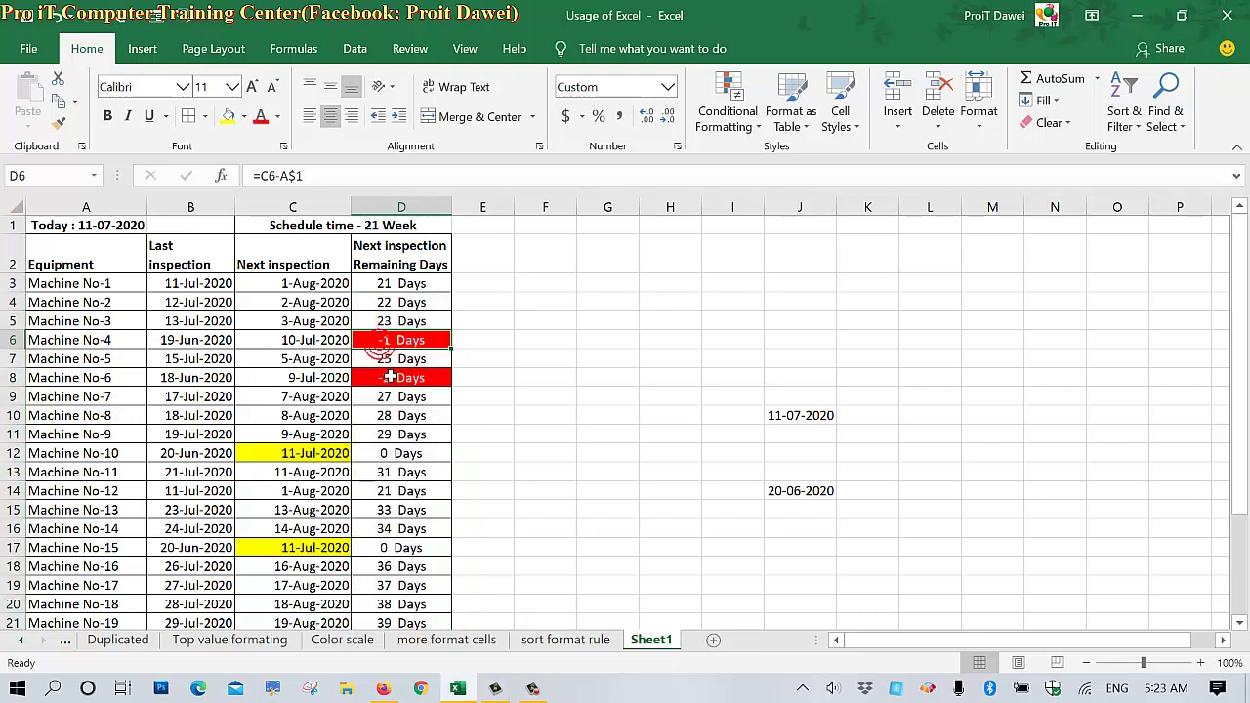
{"action": "left_click", "coordinate": [400, 418]}
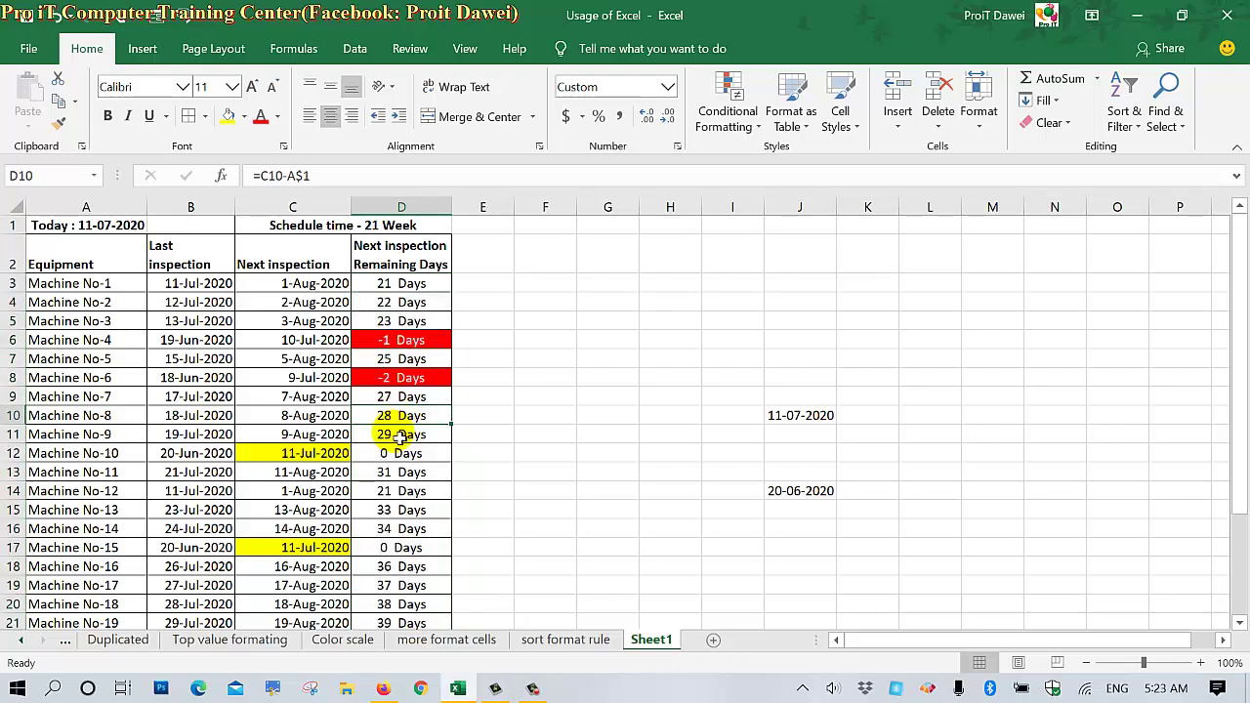
{"action": "left_click", "coordinate": [400, 438]}
{"action": "left_click", "coordinate": [401, 459]}
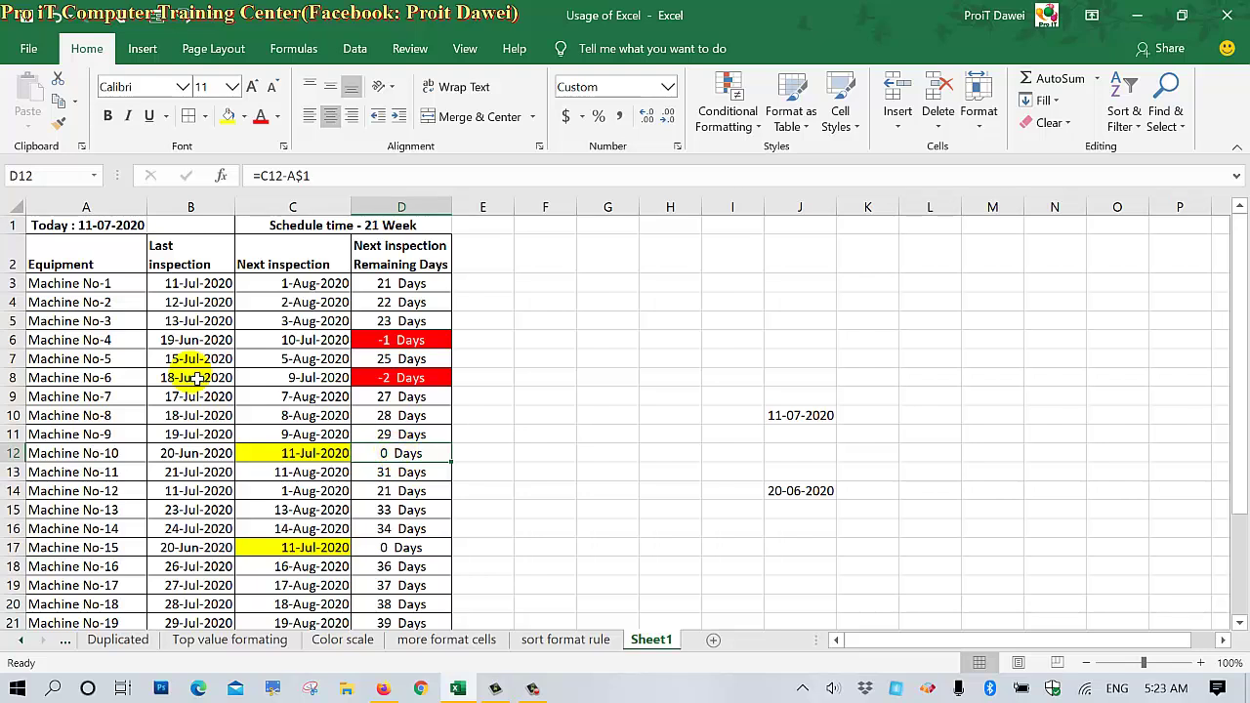
{"action": "left_click", "coordinate": [181, 418]}
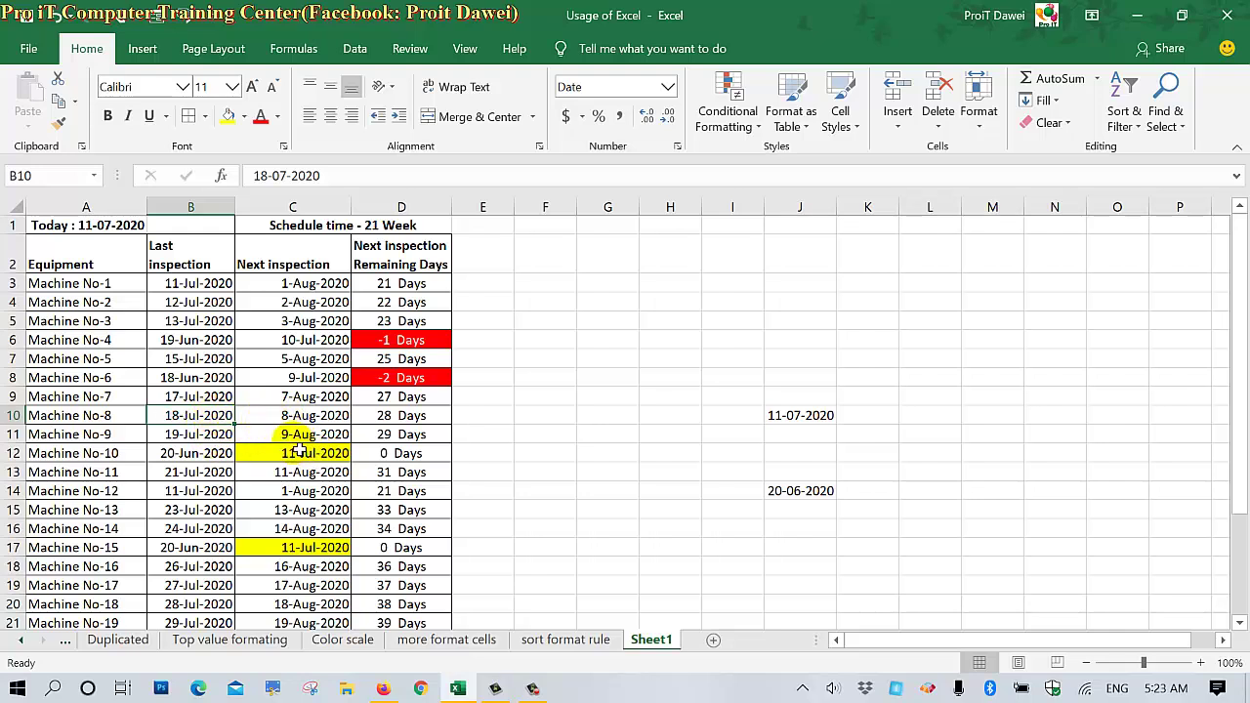
Copy B12's 20-Jun-2020 date down to B28, then fill descending dates up to B3.
{"action": "left_click", "coordinate": [194, 453]}
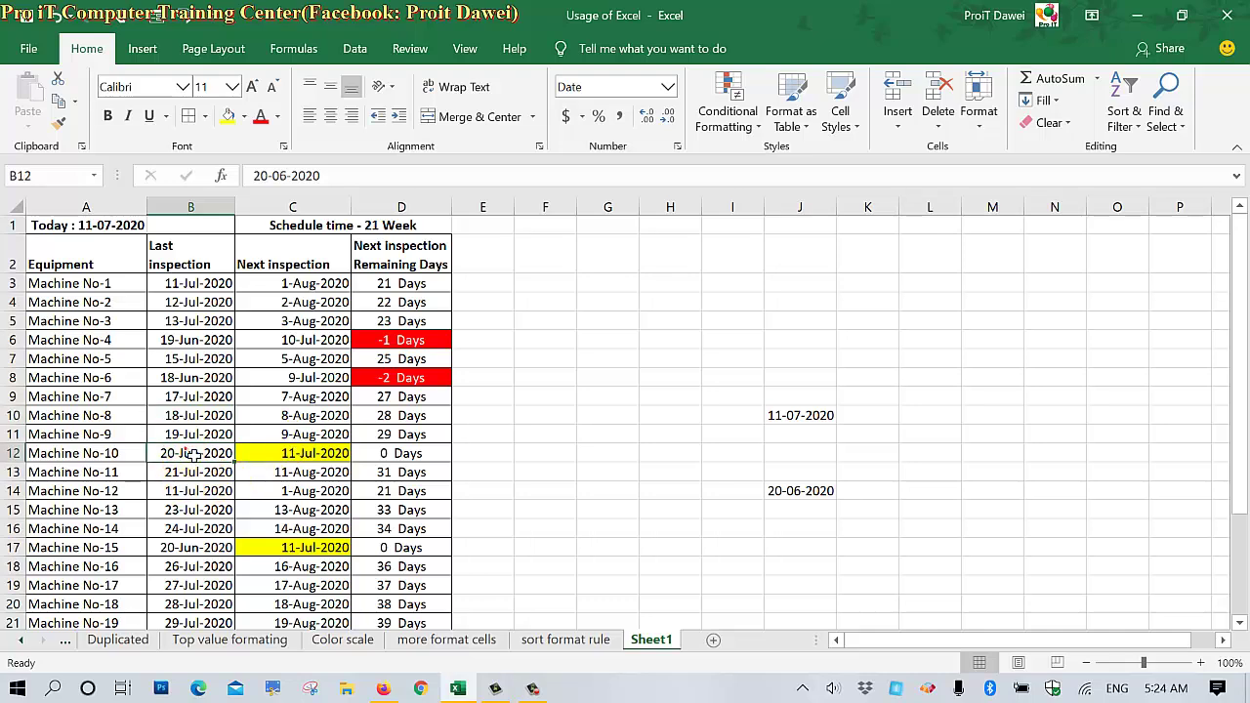
{"action": "mouse_move", "coordinate": [238, 471]}
{"action": "left_mouse_down"}
{"action": "mouse_move", "coordinate": [211, 588]}
{"action": "mouse_move", "coordinate": [209, 549]}
{"action": "left_mouse_up"}
{"action": "scroll", "coordinate": [209, 549], "scroll_direction": "up", "scroll_amount": 1}
{"action": "scroll", "coordinate": [209, 549], "scroll_direction": "up", "scroll_amount": 2}
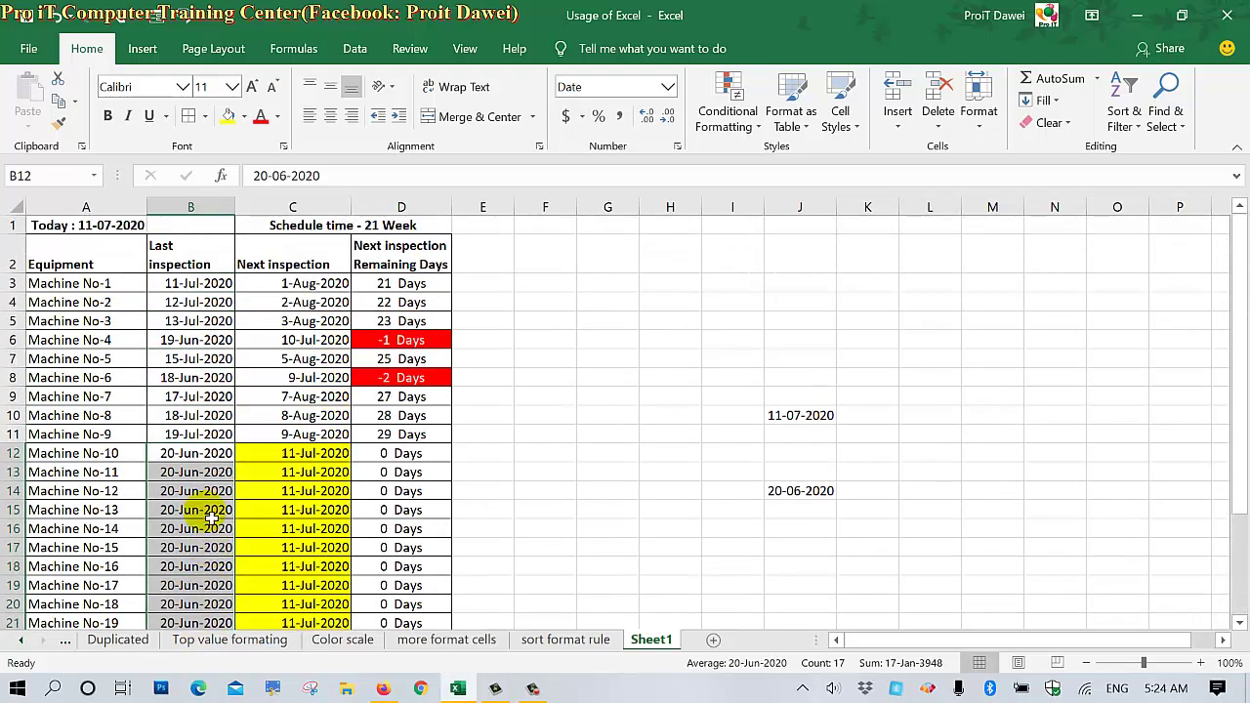
{"action": "left_click", "coordinate": [211, 454]}
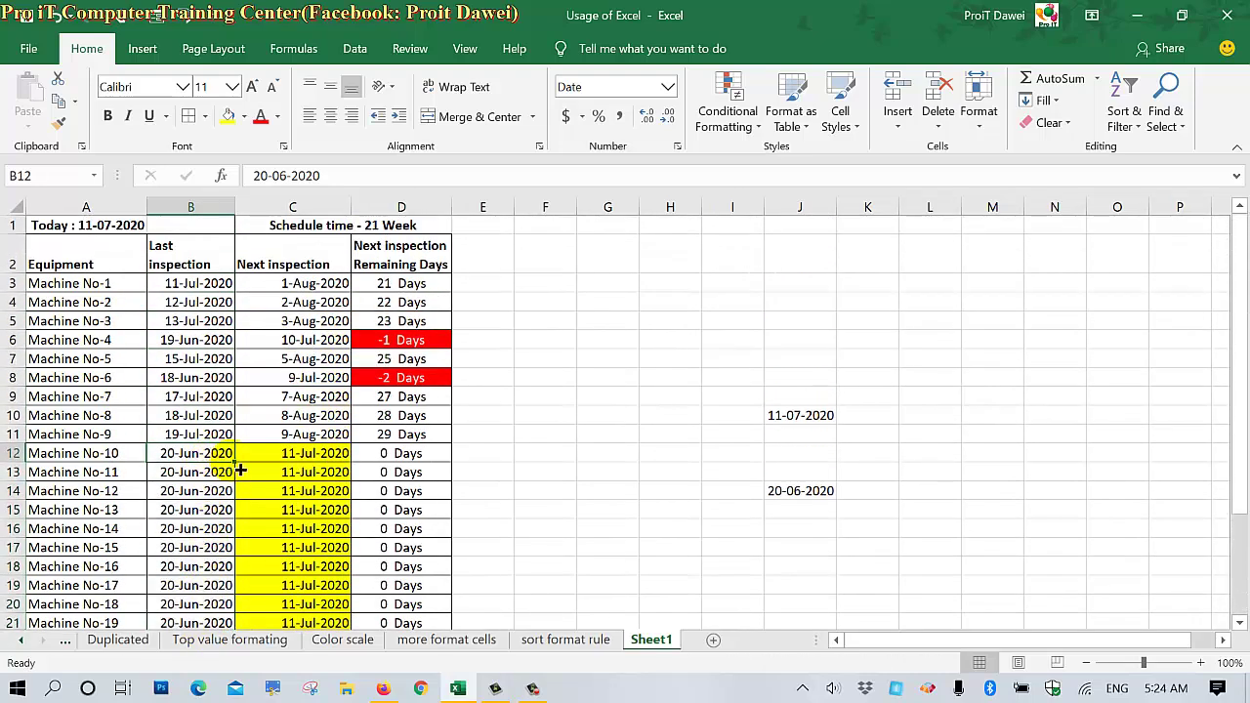
{"action": "left_click_drag", "start_coordinate": [238, 471], "coordinate": [225, 284]}
{"action": "left_click", "coordinate": [205, 302]}
{"action": "left_click", "coordinate": [233, 418]}
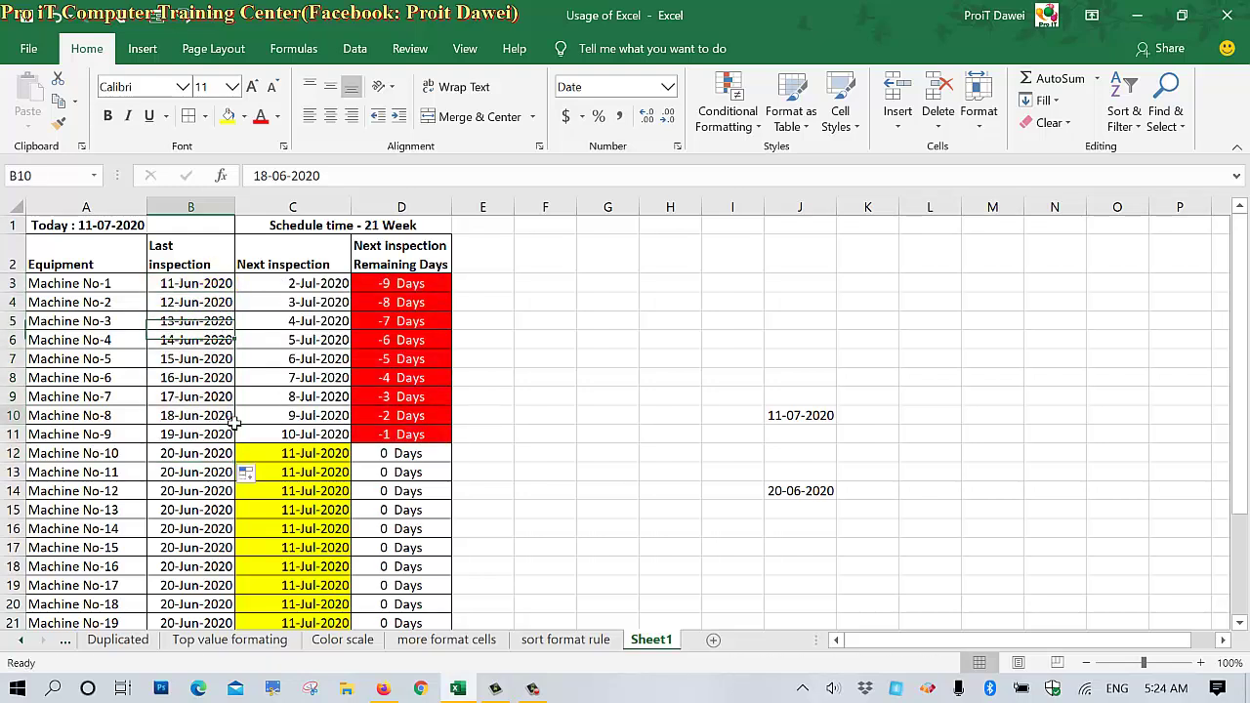
{"action": "left_click", "coordinate": [184, 455]}
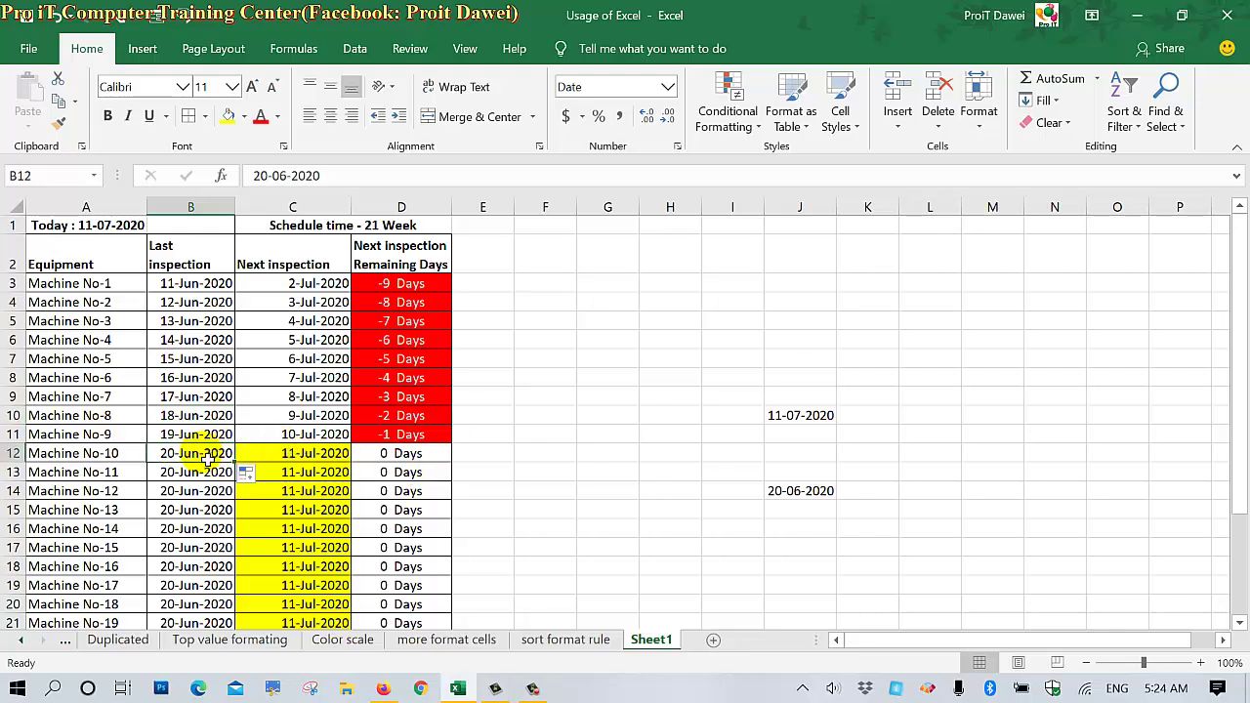
Enter 11-07-2020 as the last inspection date for Machines No-10, No-13 and No-20.
{"action": "type", "text": "11-07-2020"}
{"action": "key", "text": "Return"}
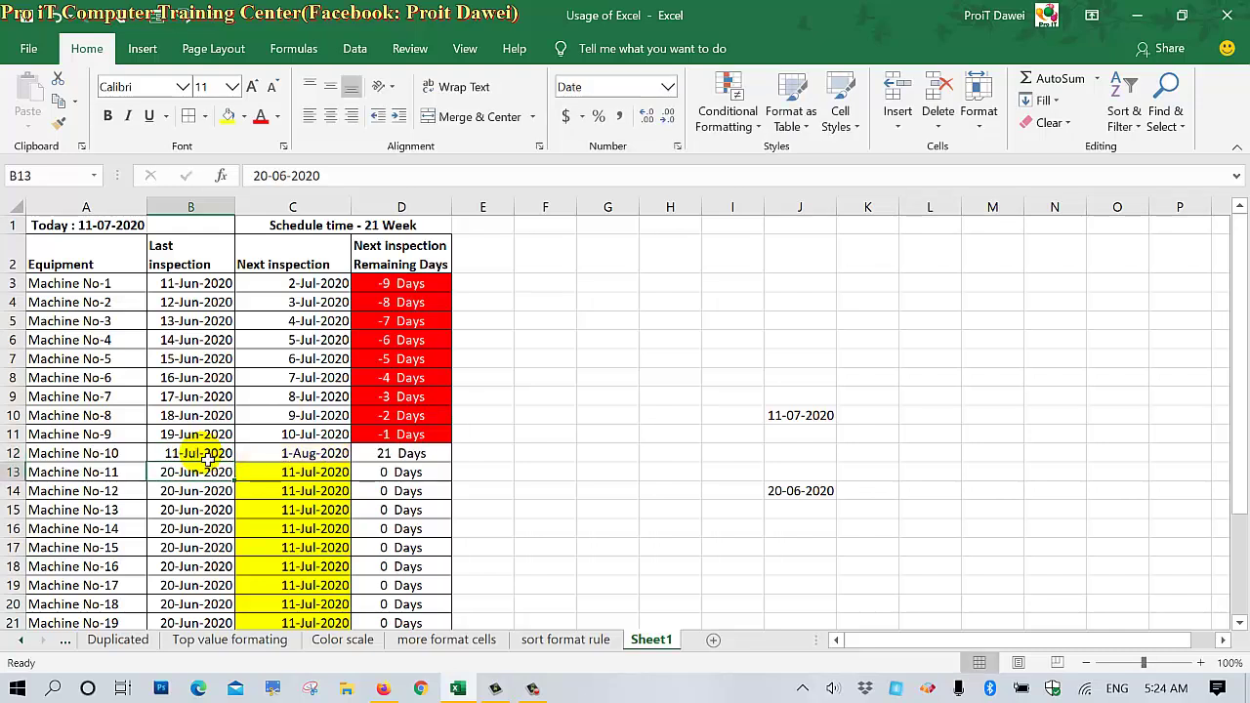
{"action": "left_click", "coordinate": [179, 515]}
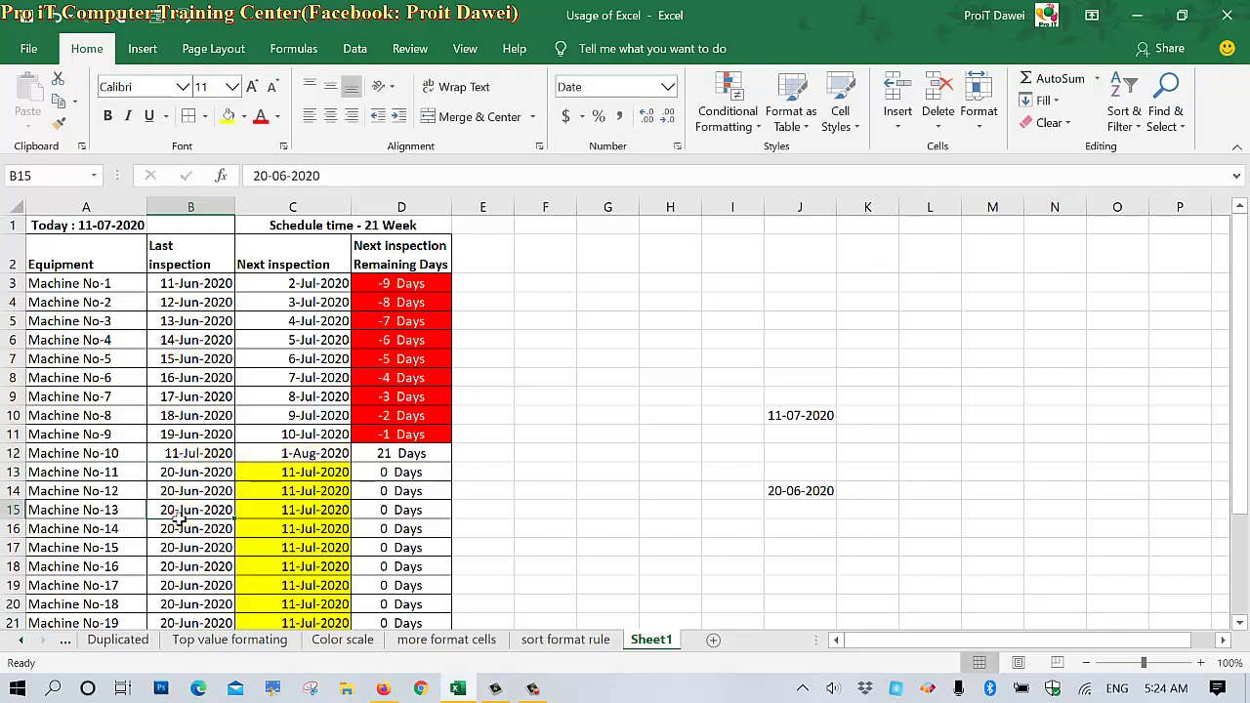
{"action": "type", "text": "11-07-2020"}
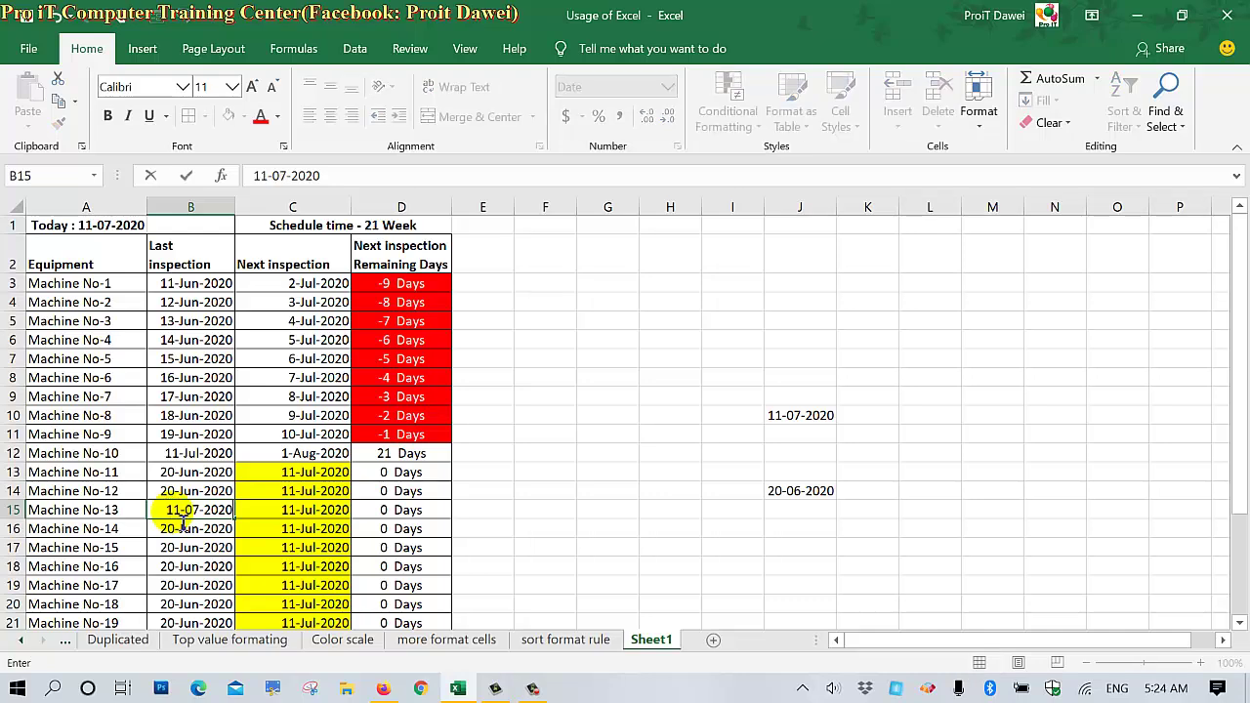
{"action": "left_click", "coordinate": [185, 566]}
{"action": "scroll", "coordinate": [200, 571], "scroll_direction": "down", "scroll_amount": 2}
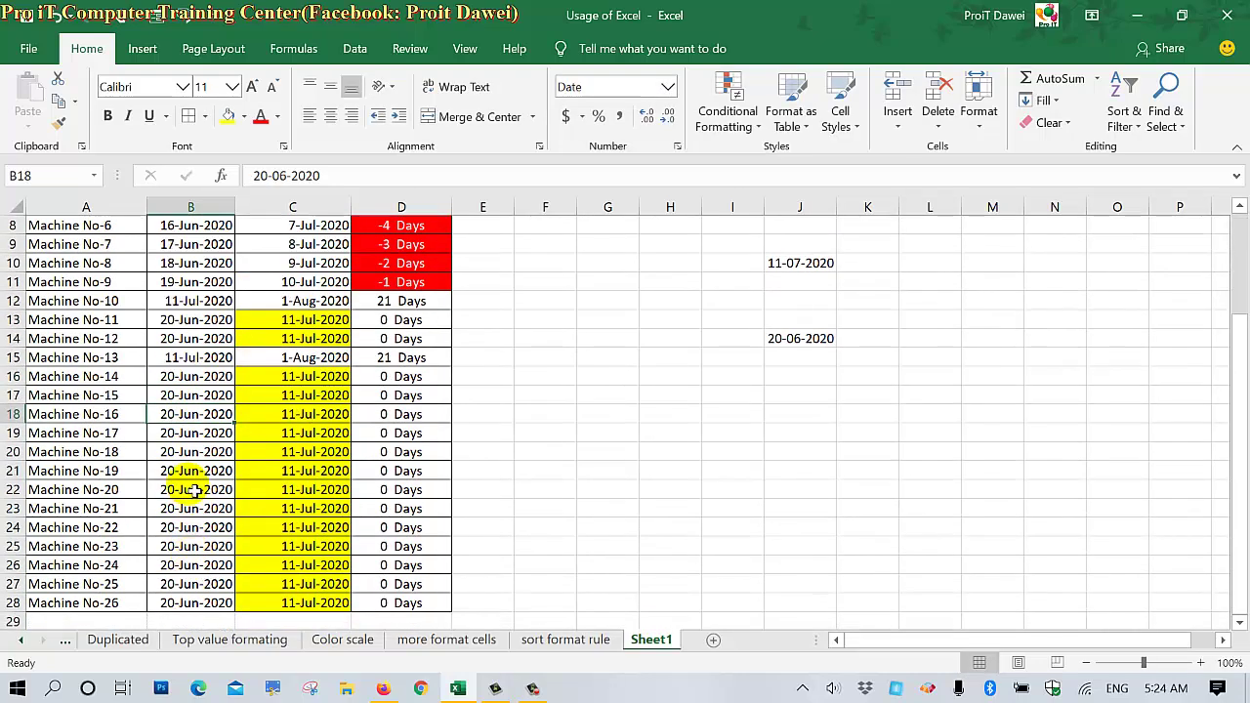
{"action": "left_click", "coordinate": [195, 489]}
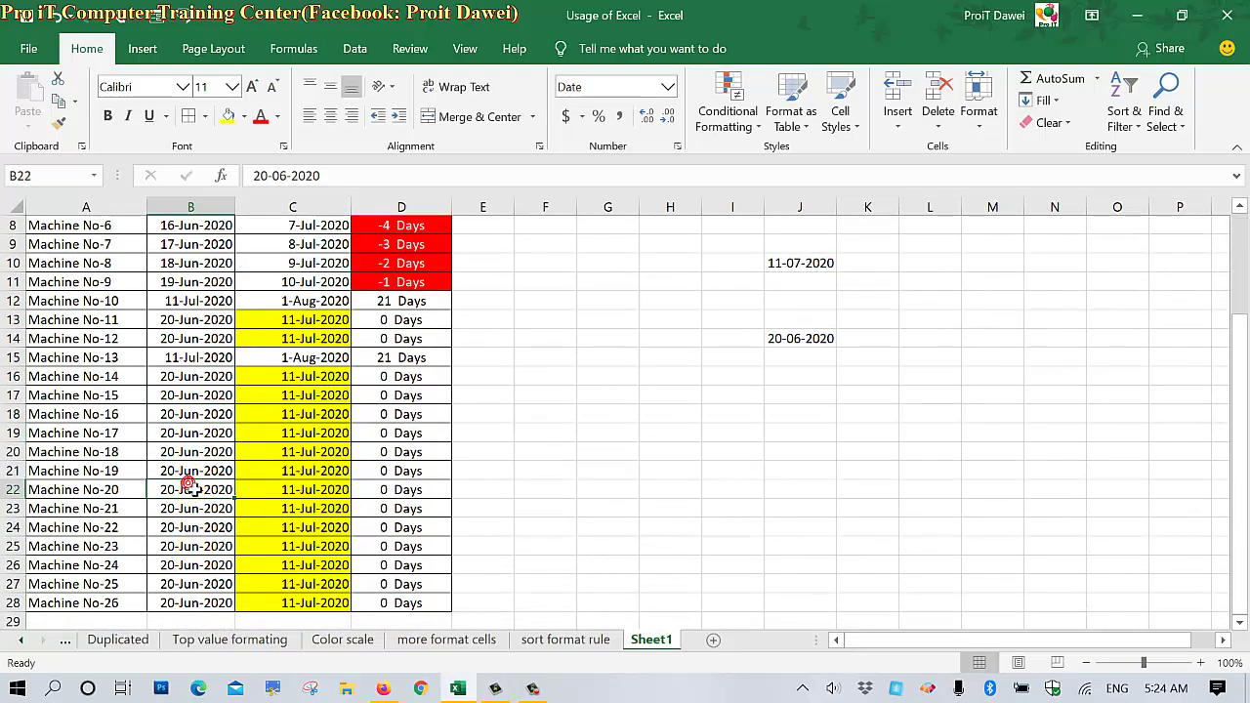
{"action": "left_click", "coordinate": [243, 508]}
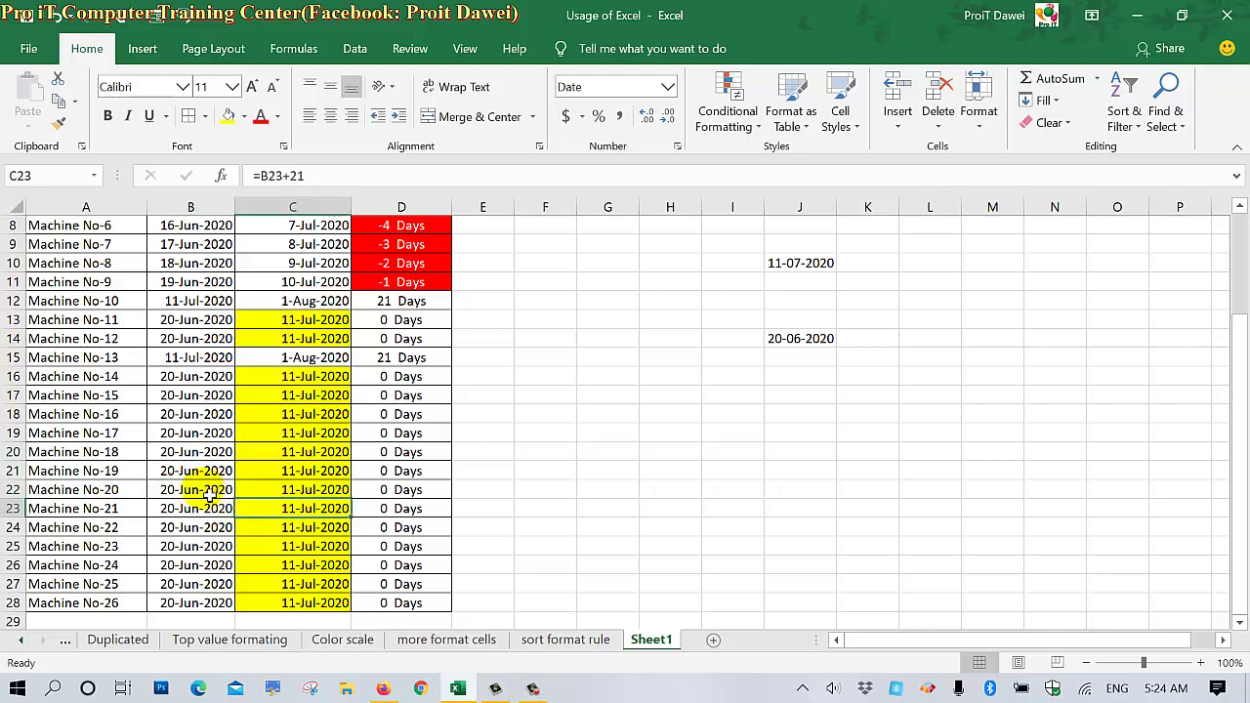
{"action": "left_click", "coordinate": [207, 492]}
{"action": "type", "text": "11-07-2020"}
{"action": "left_click", "coordinate": [234, 451]}
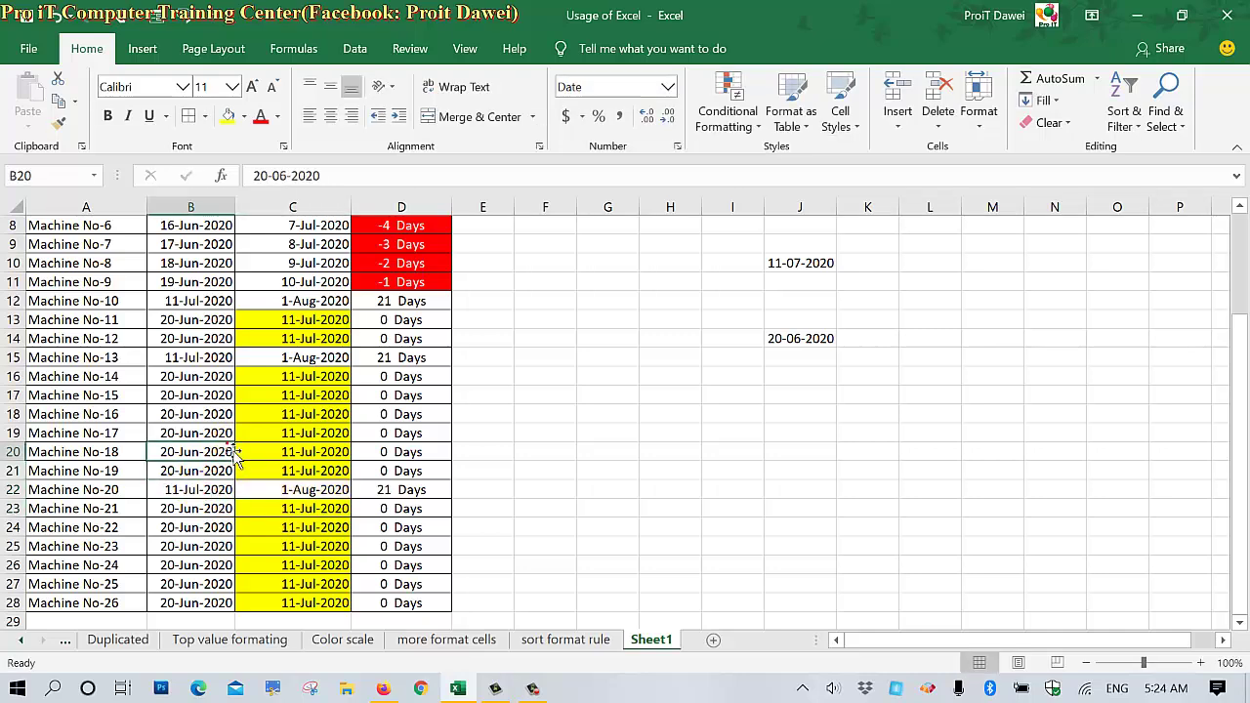
Enter 11-07-2020 as the last inspection date for Machines No-4, No-7 and No-2.
{"action": "scroll", "coordinate": [236, 449], "scroll_direction": "up", "scroll_amount": 2}
{"action": "left_click", "coordinate": [205, 340]}
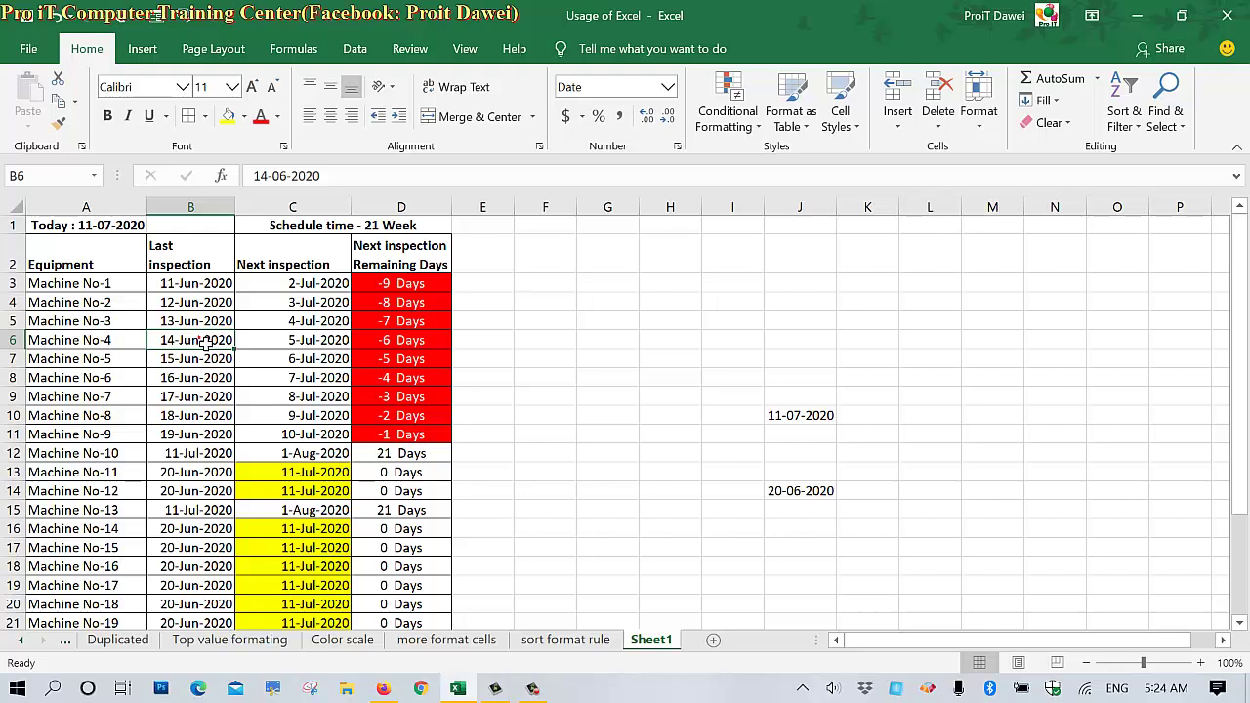
{"action": "type", "text": "11-07-2020"}
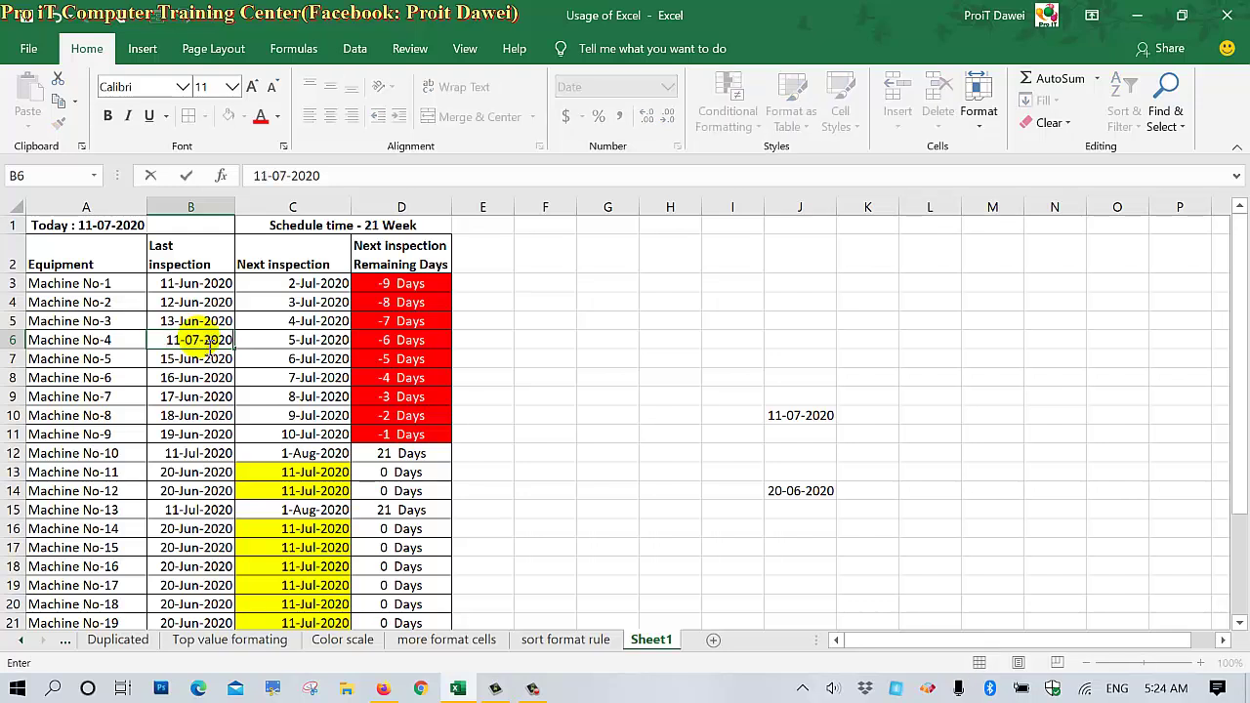
{"action": "left_click", "coordinate": [171, 455]}
{"action": "double_click", "coordinate": [164, 449]}
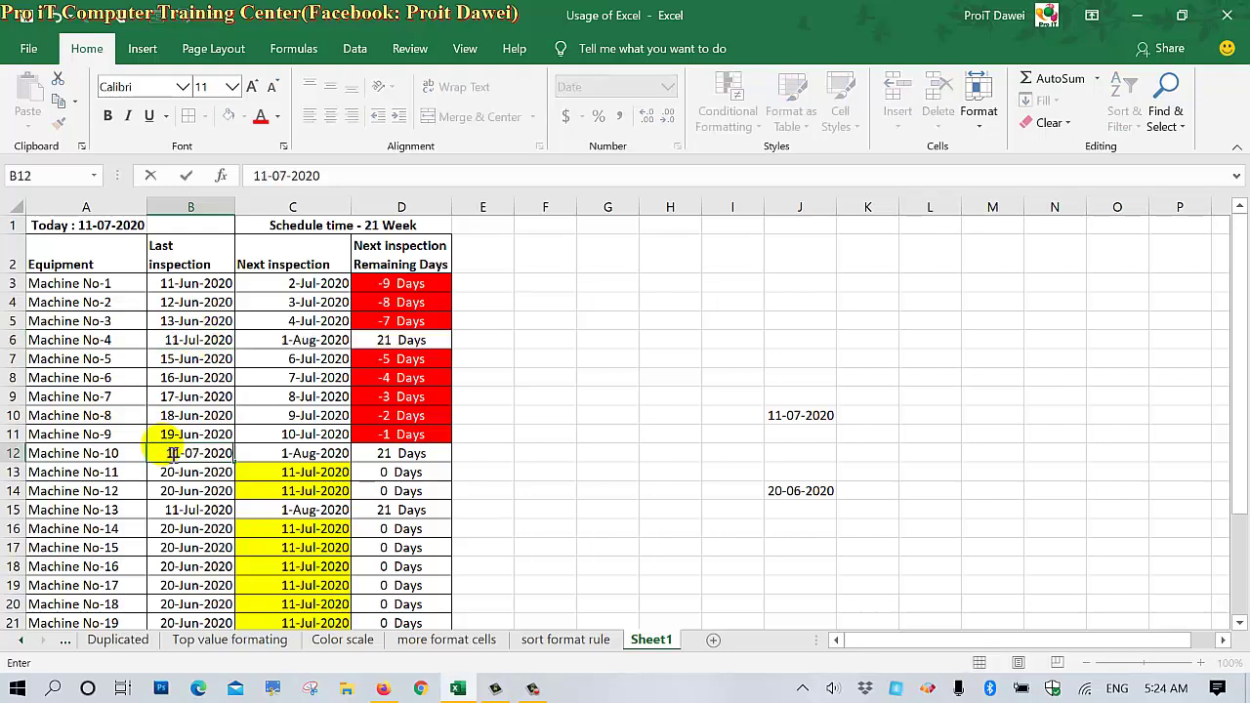
{"action": "left_click", "coordinate": [195, 400]}
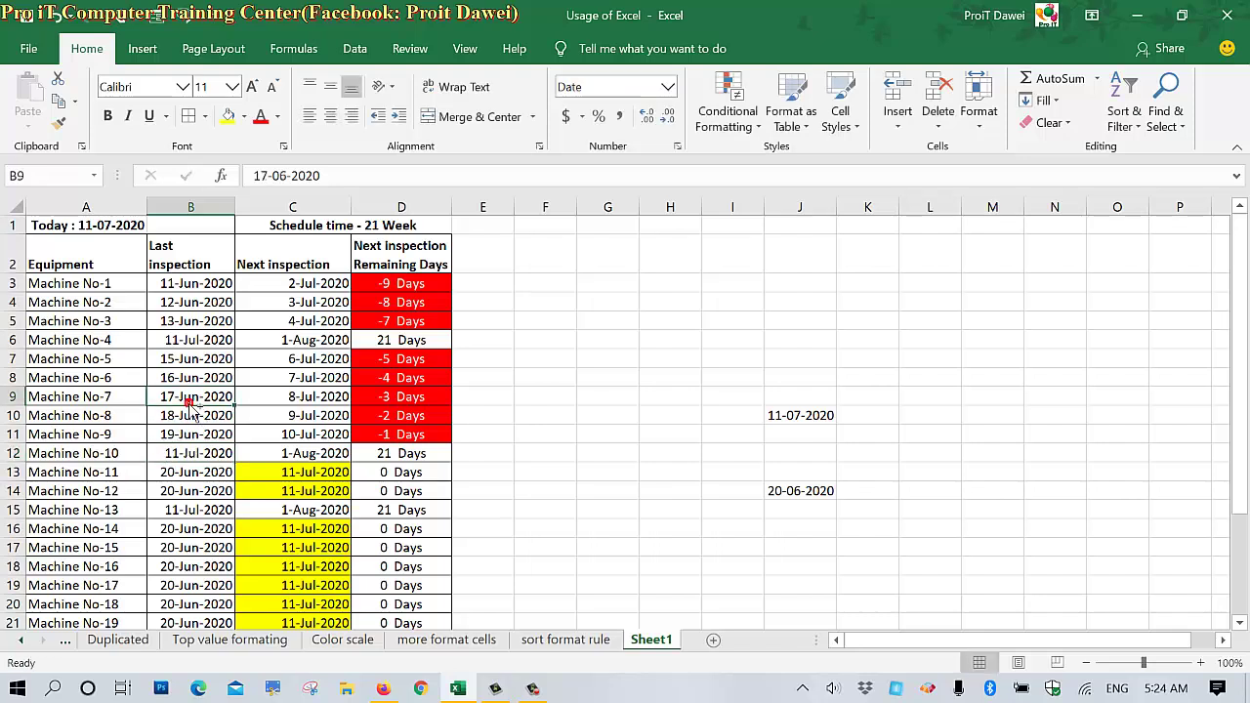
{"action": "type", "text": "11-07-2020"}
{"action": "key", "text": "Return"}
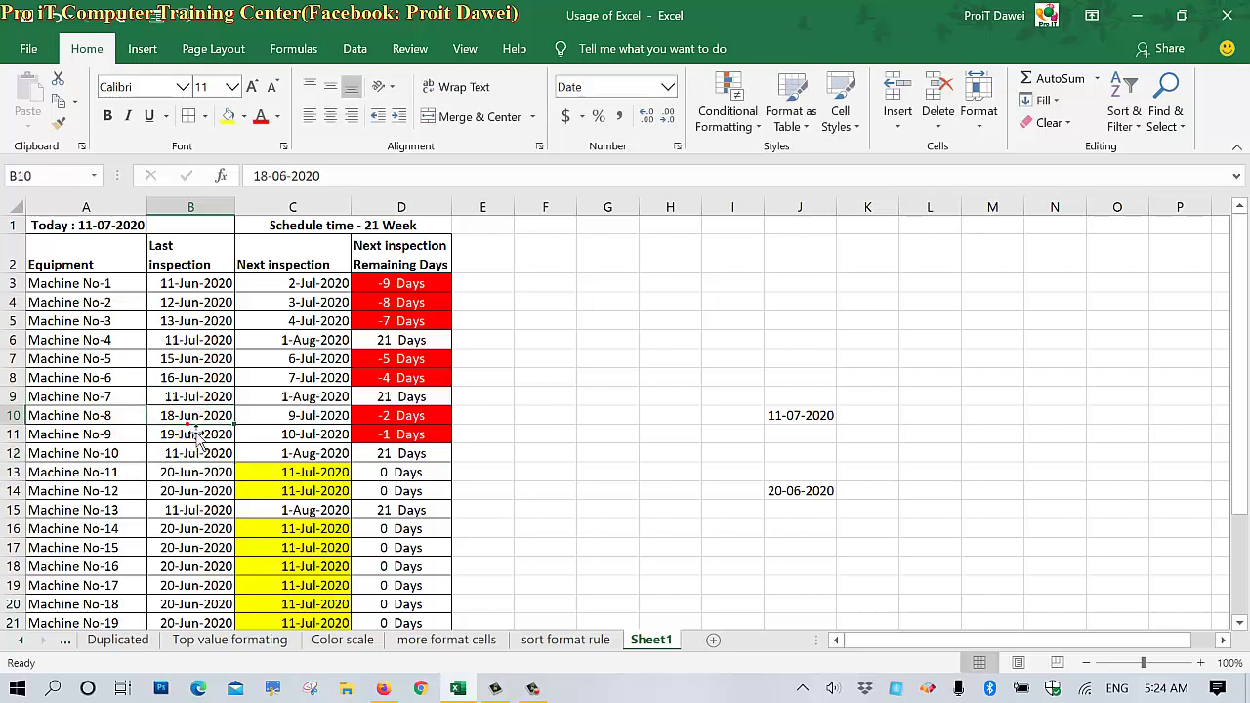
{"action": "left_click", "coordinate": [215, 303]}
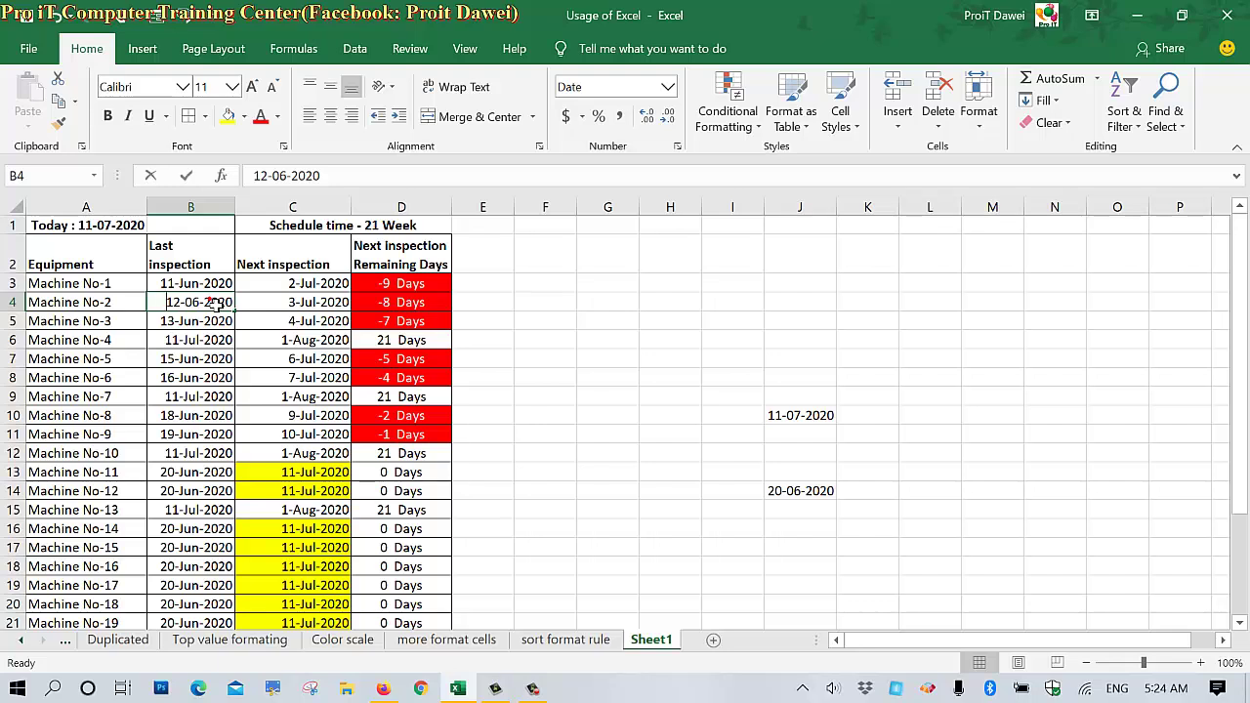
{"action": "type", "text": "11-07-2020"}
{"action": "key", "text": "Return"}
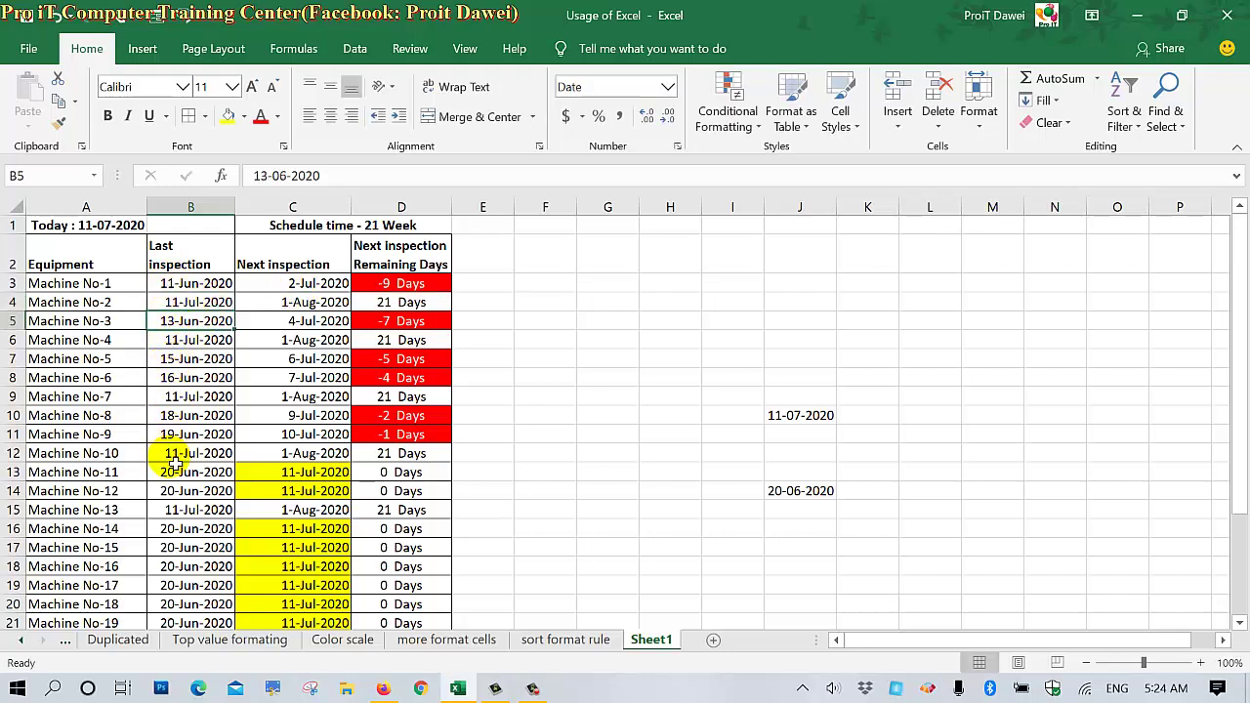
Enter 11-07-2020 as the last inspection date for Machines No-16 and No-23.
{"action": "left_click", "coordinate": [333, 489]}
{"action": "scroll", "coordinate": [293, 479], "scroll_direction": "down", "scroll_amount": 1}
{"action": "scroll", "coordinate": [244, 473], "scroll_direction": "down", "scroll_amount": 1}
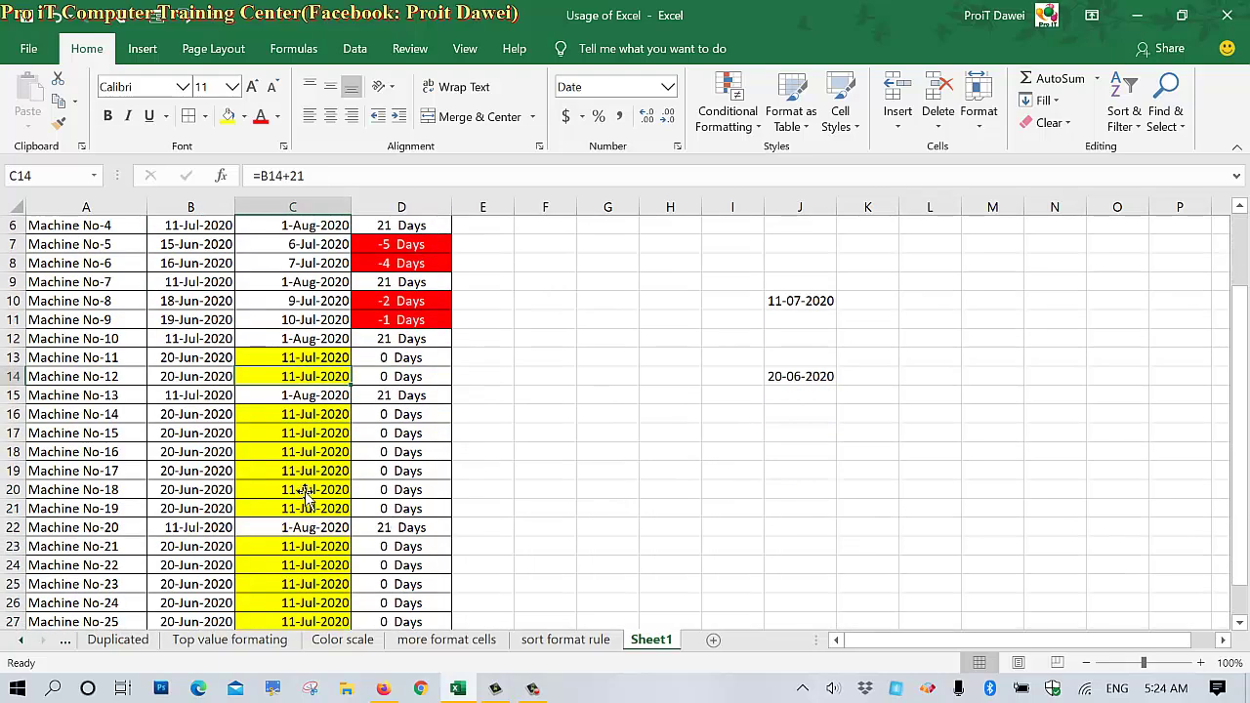
{"action": "left_click", "coordinate": [207, 452]}
{"action": "type", "text": "11-07-2020"}
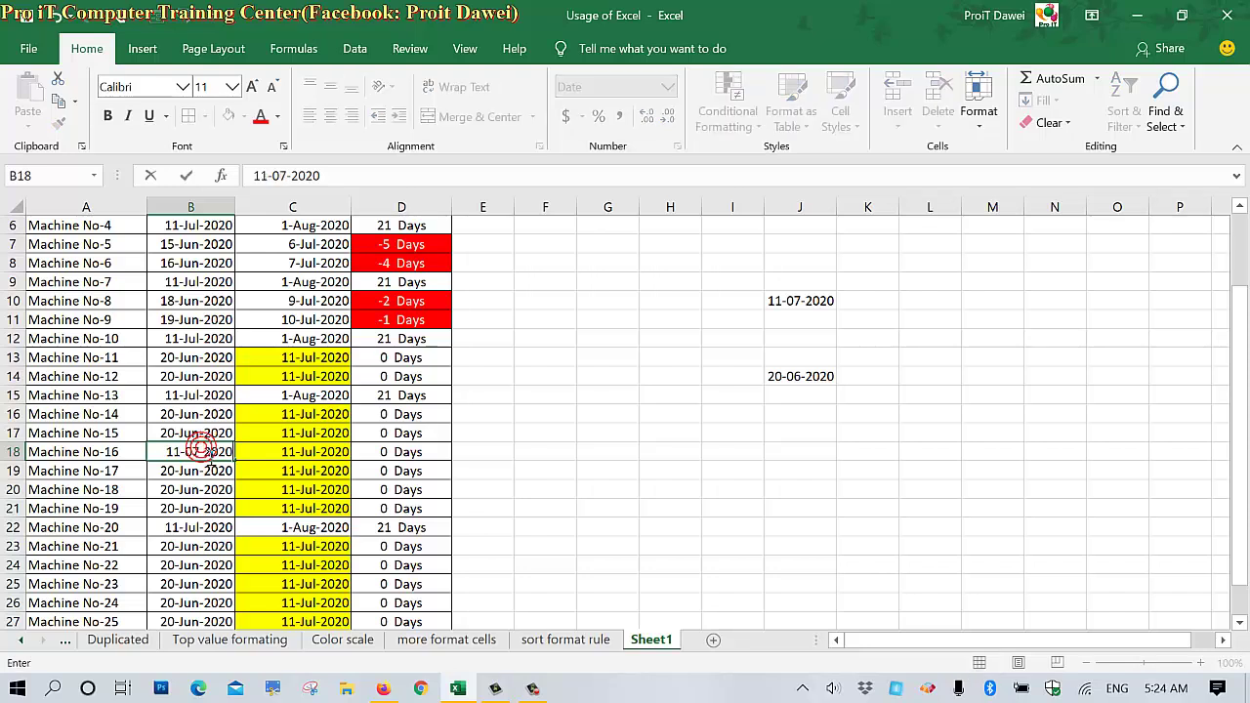
{"action": "left_click", "coordinate": [171, 489]}
{"action": "left_click", "coordinate": [170, 586]}
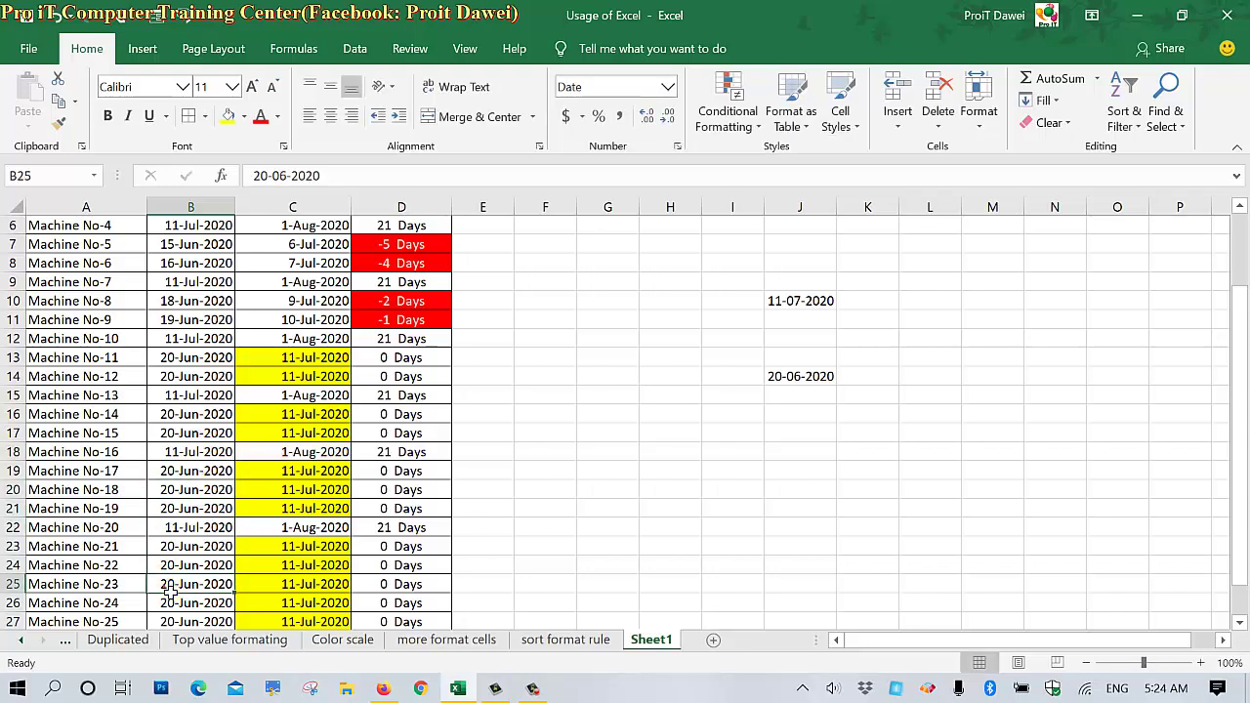
{"action": "type", "text": "11-07-2020"}
{"action": "left_click", "coordinate": [171, 530]}
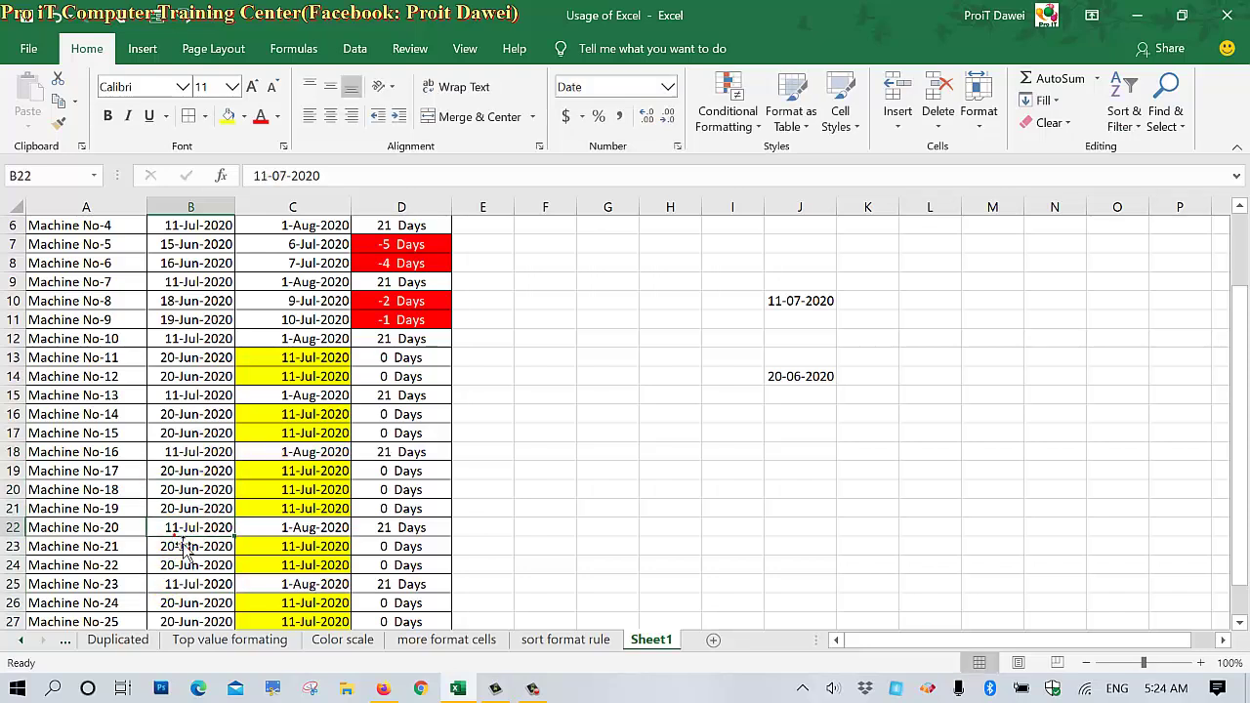
{"action": "scroll", "coordinate": [380, 414], "scroll_direction": "up", "scroll_amount": 2}
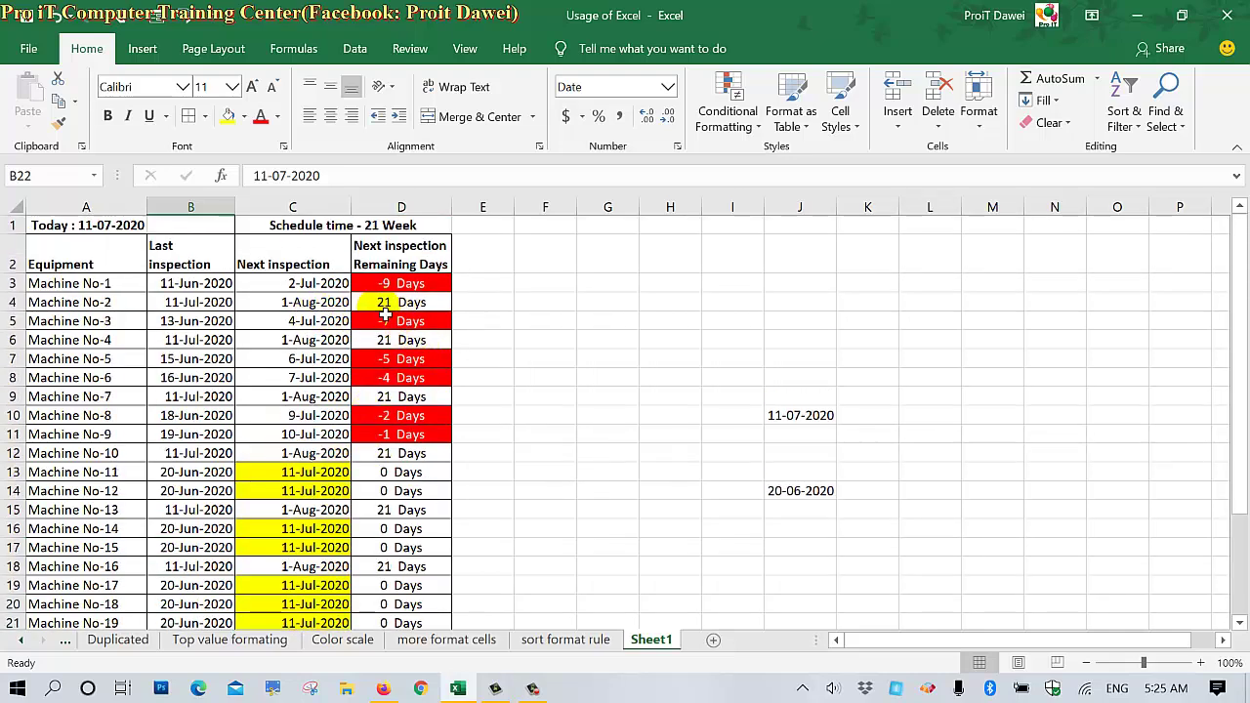
{"action": "left_click", "coordinate": [403, 321]}
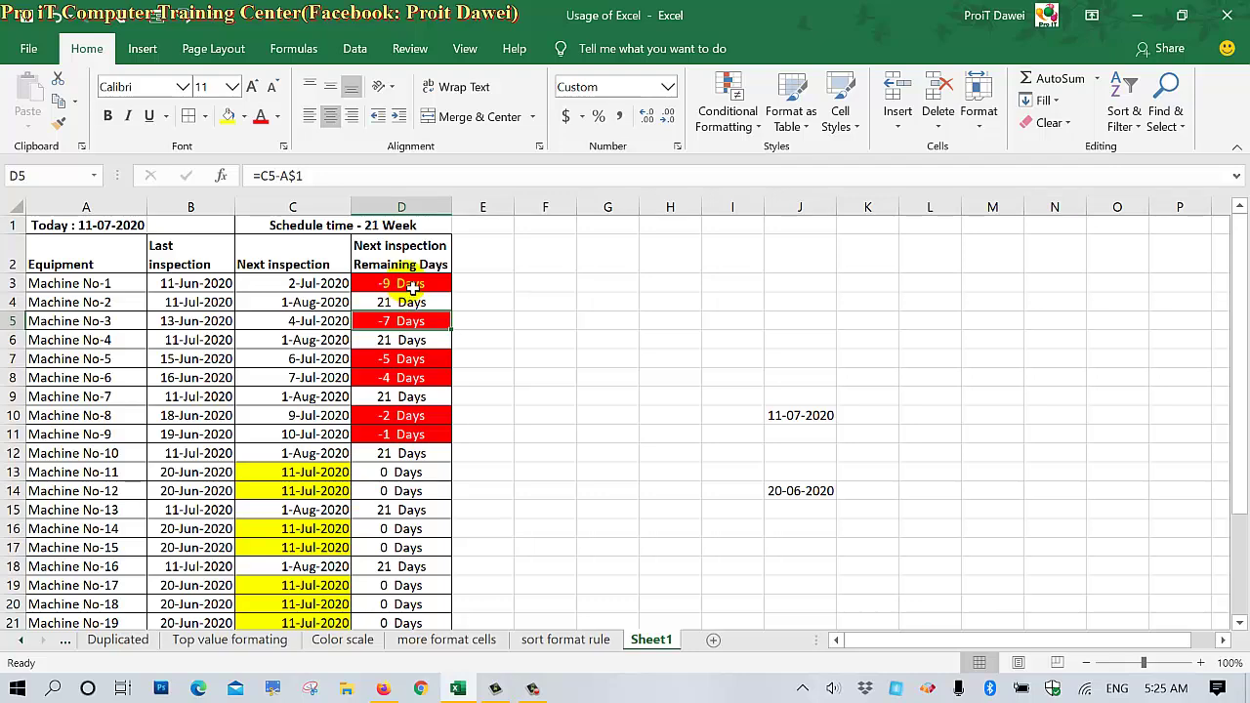
{"action": "left_click_drag", "start_coordinate": [406, 283], "coordinate": [413, 649]}
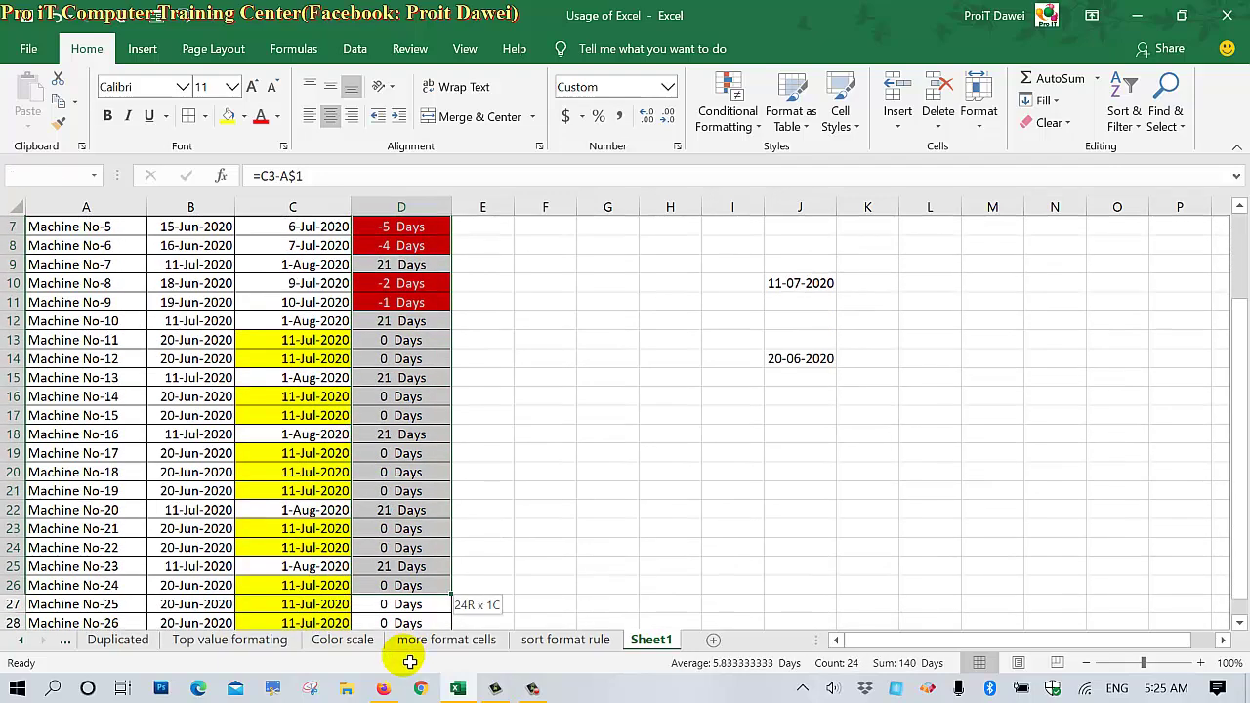
{"action": "left_click_drag", "start_coordinate": [412, 650], "coordinate": [405, 584]}
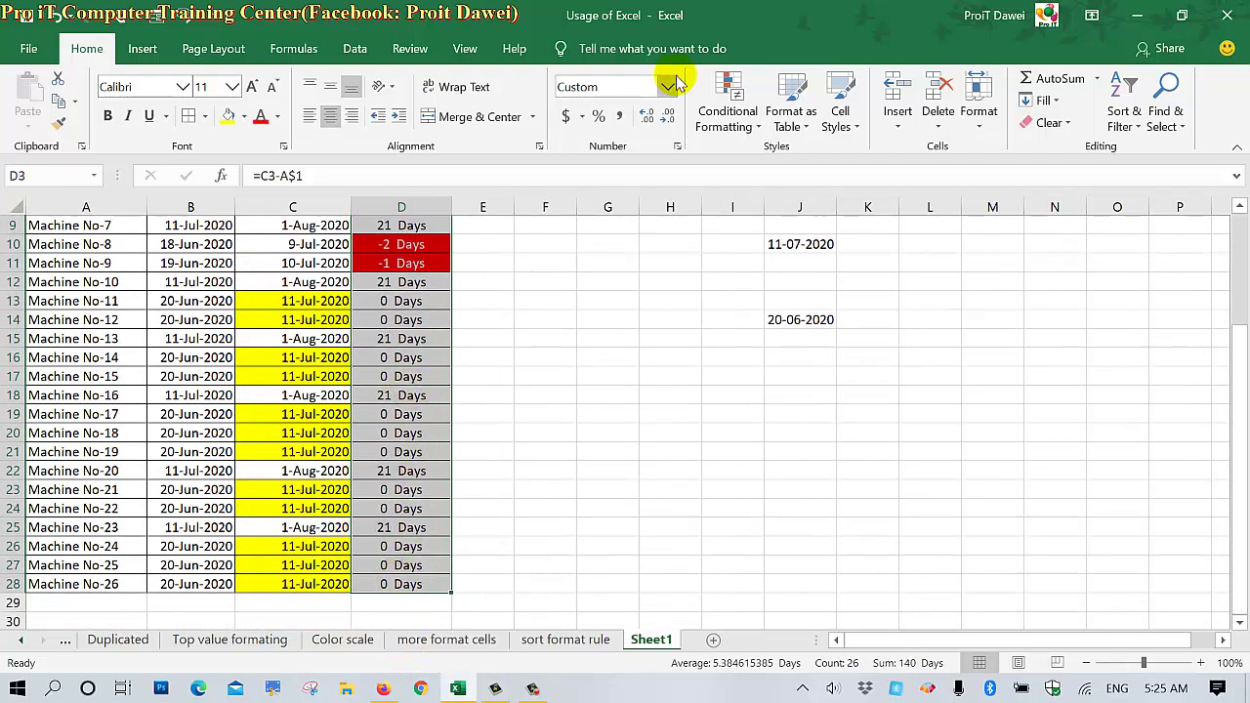
{"action": "right_click", "coordinate": [414, 313]}
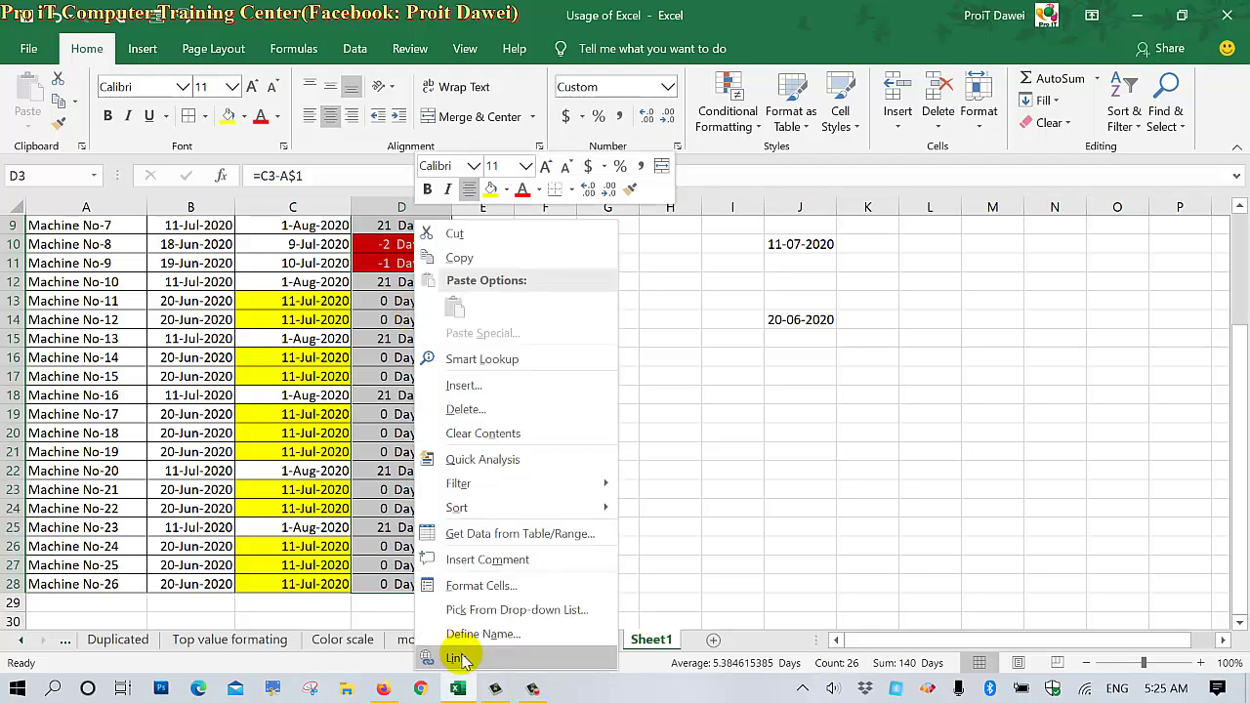
{"action": "left_click", "coordinate": [475, 586]}
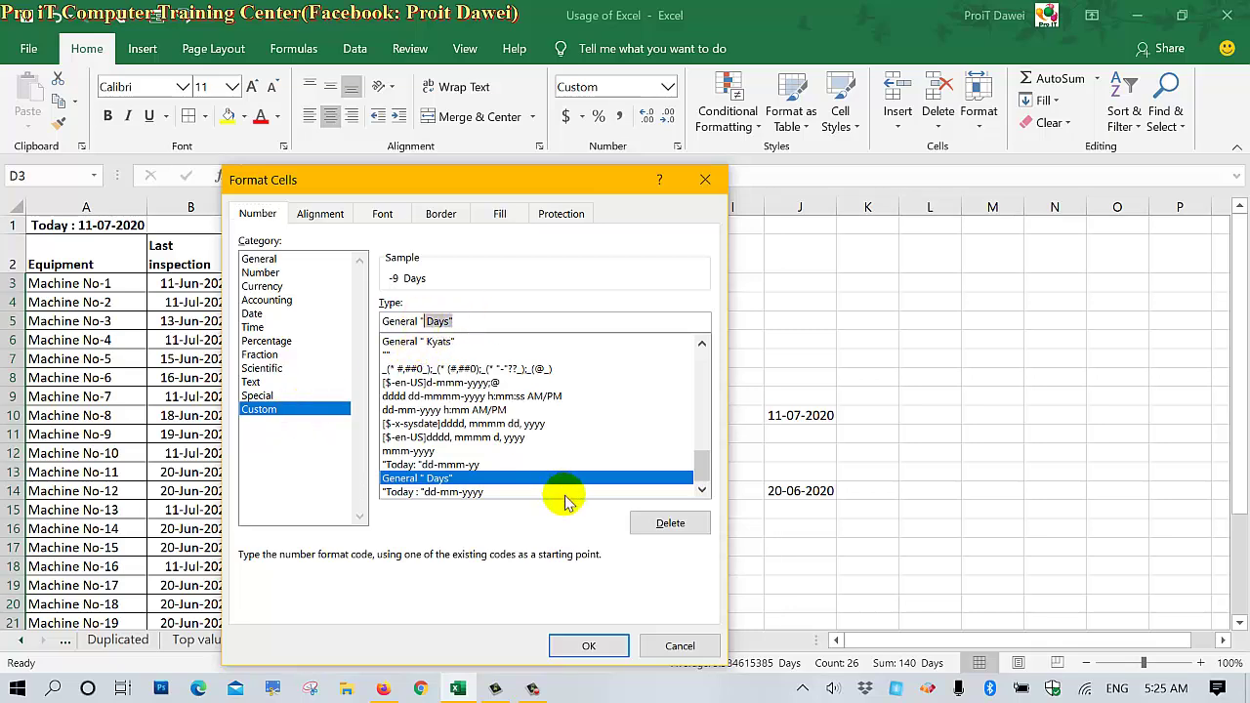
{"action": "left_click", "coordinate": [677, 645]}
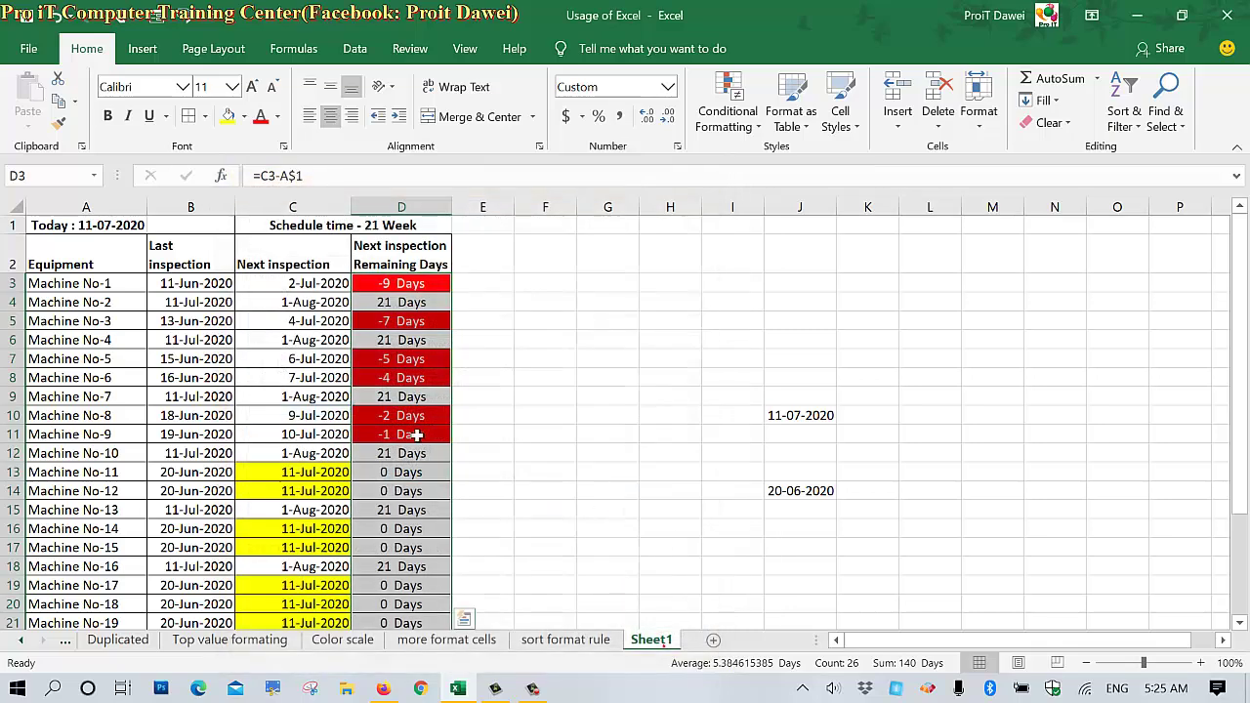
{"action": "left_click", "coordinate": [408, 399]}
{"action": "left_click", "coordinate": [317, 176]}
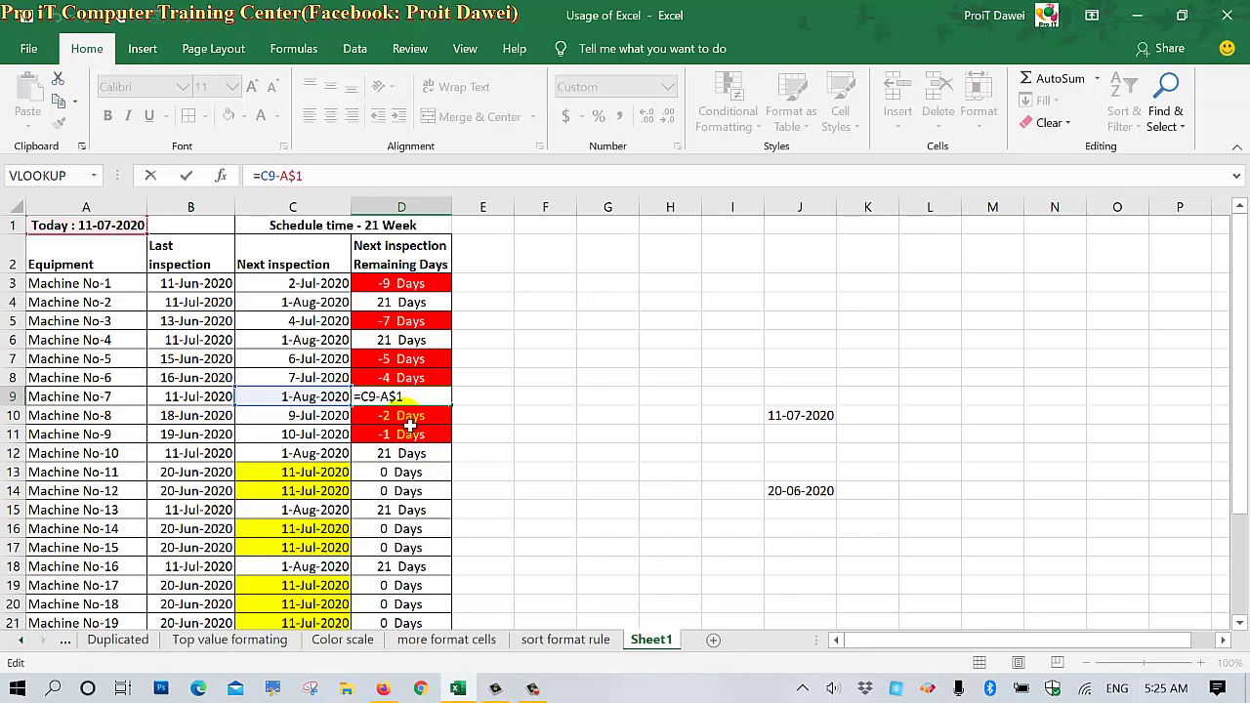
{"action": "key", "text": "Escape"}
{"action": "left_click", "coordinate": [308, 494]}
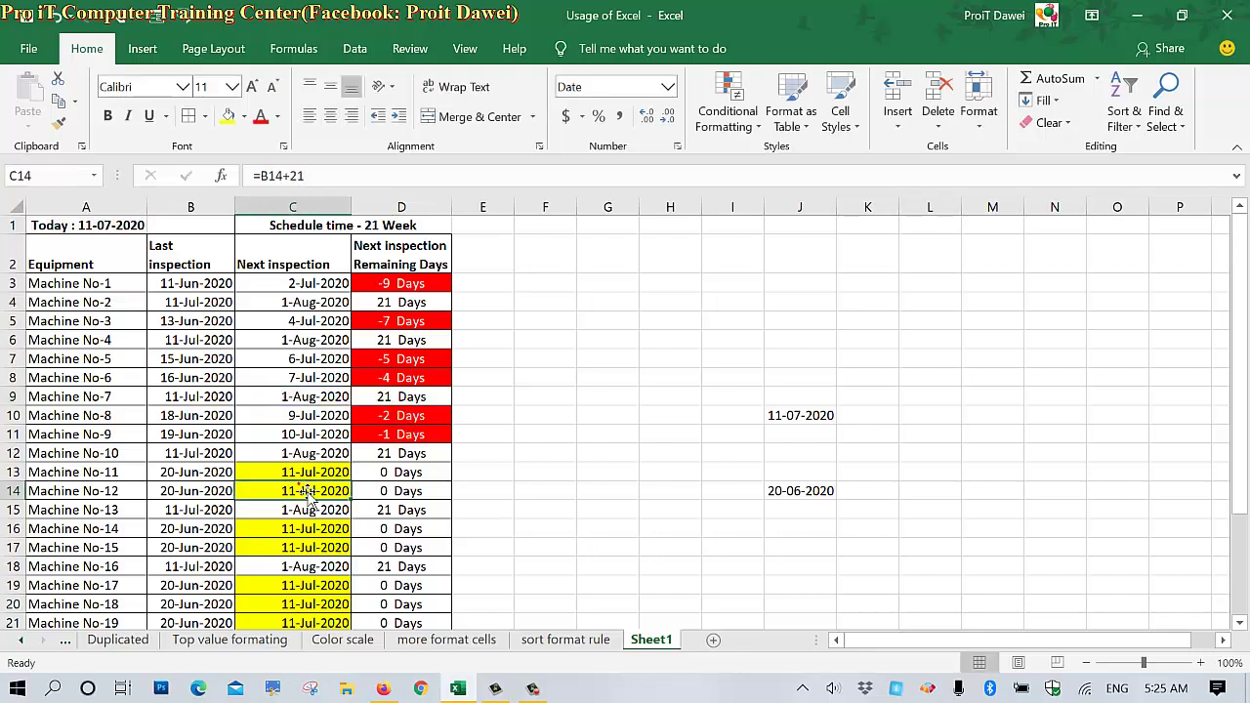
{"action": "mouse_move", "coordinate": [318, 285]}
{"action": "left_mouse_down"}
{"action": "mouse_move", "coordinate": [329, 652]}
{"action": "mouse_move", "coordinate": [310, 592]}
{"action": "left_mouse_up"}
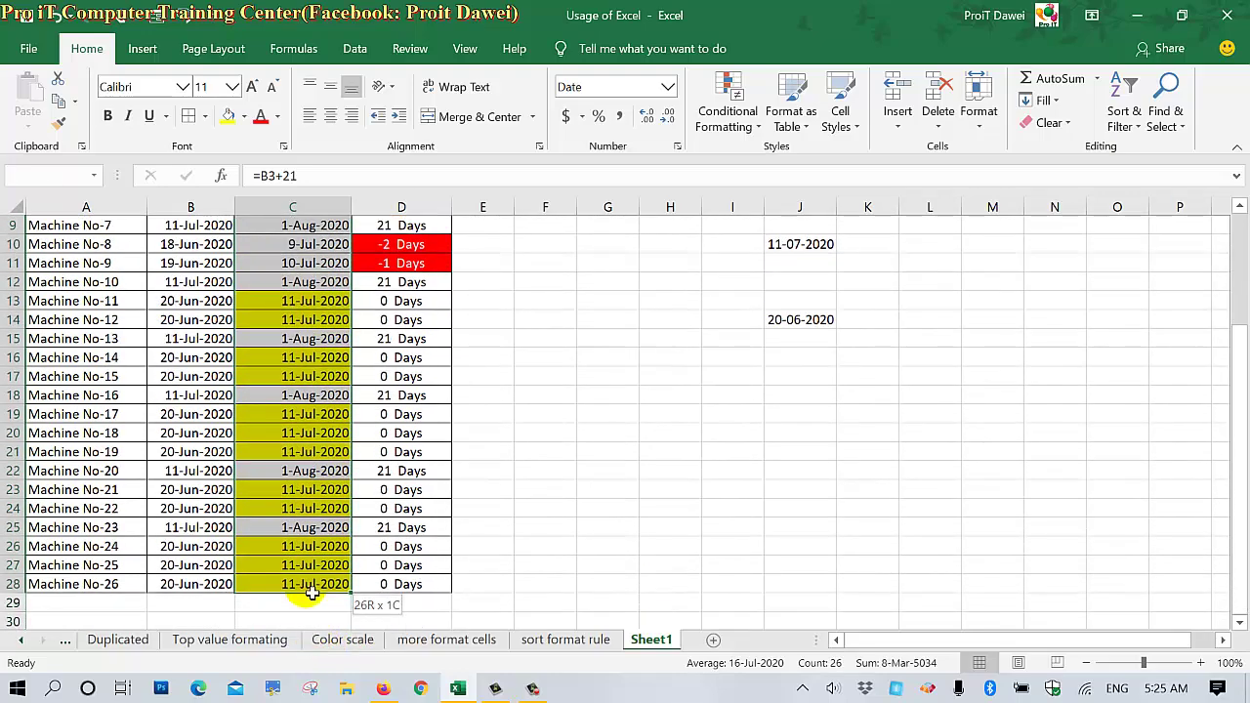
{"action": "scroll", "coordinate": [310, 488], "scroll_direction": "up", "scroll_amount": 2}
{"action": "scroll", "coordinate": [317, 342], "scroll_direction": "up", "scroll_amount": 1}
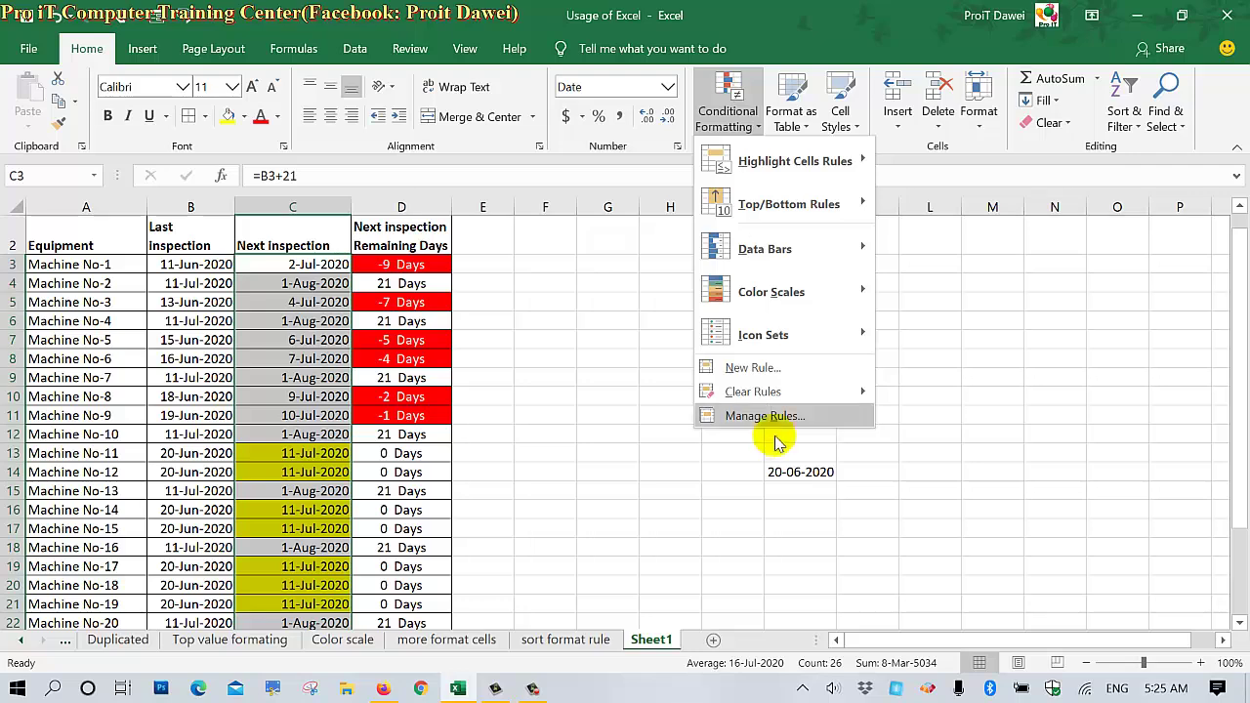
{"action": "left_click", "coordinate": [765, 415]}
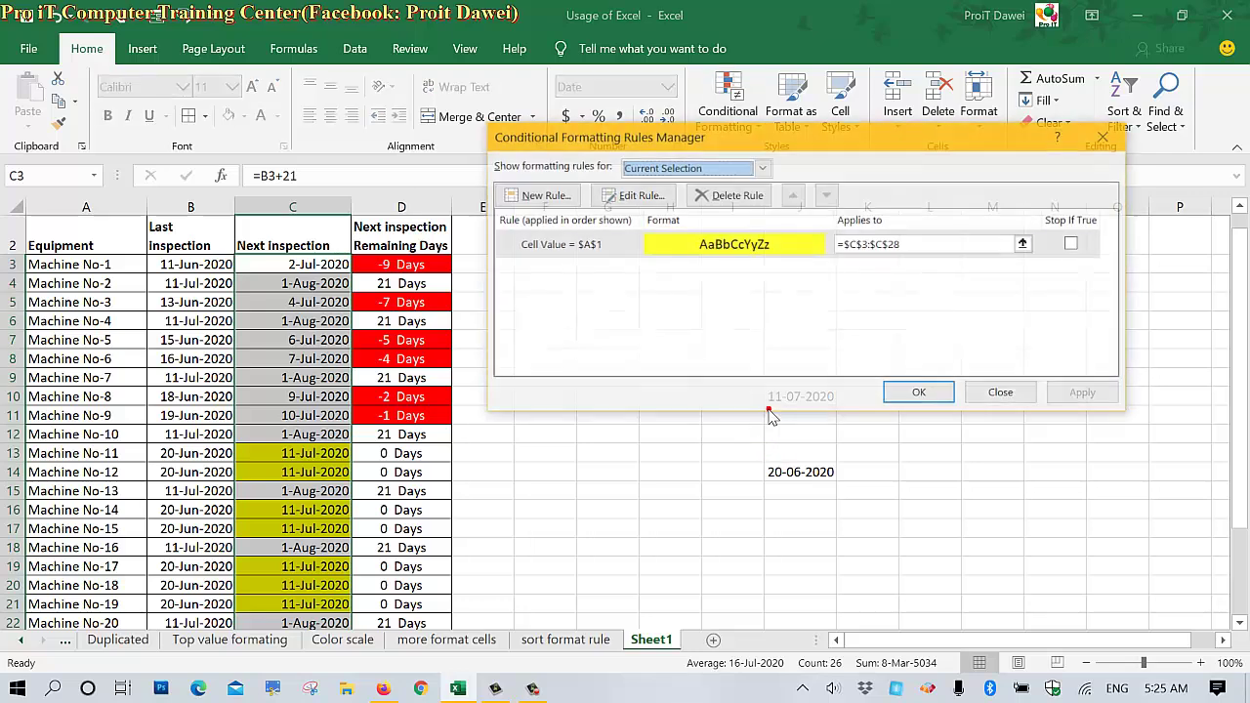
{"action": "left_click", "coordinate": [608, 250]}
{"action": "left_click", "coordinate": [632, 195]}
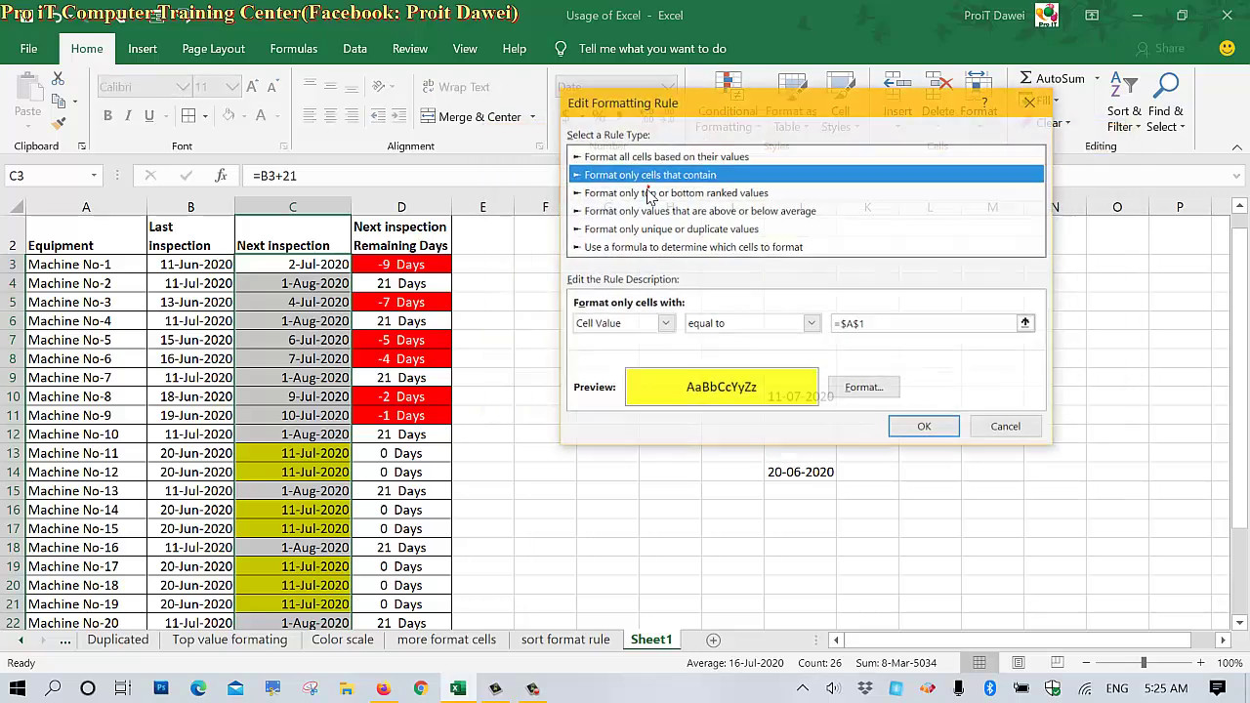
{"action": "left_click", "coordinate": [874, 324]}
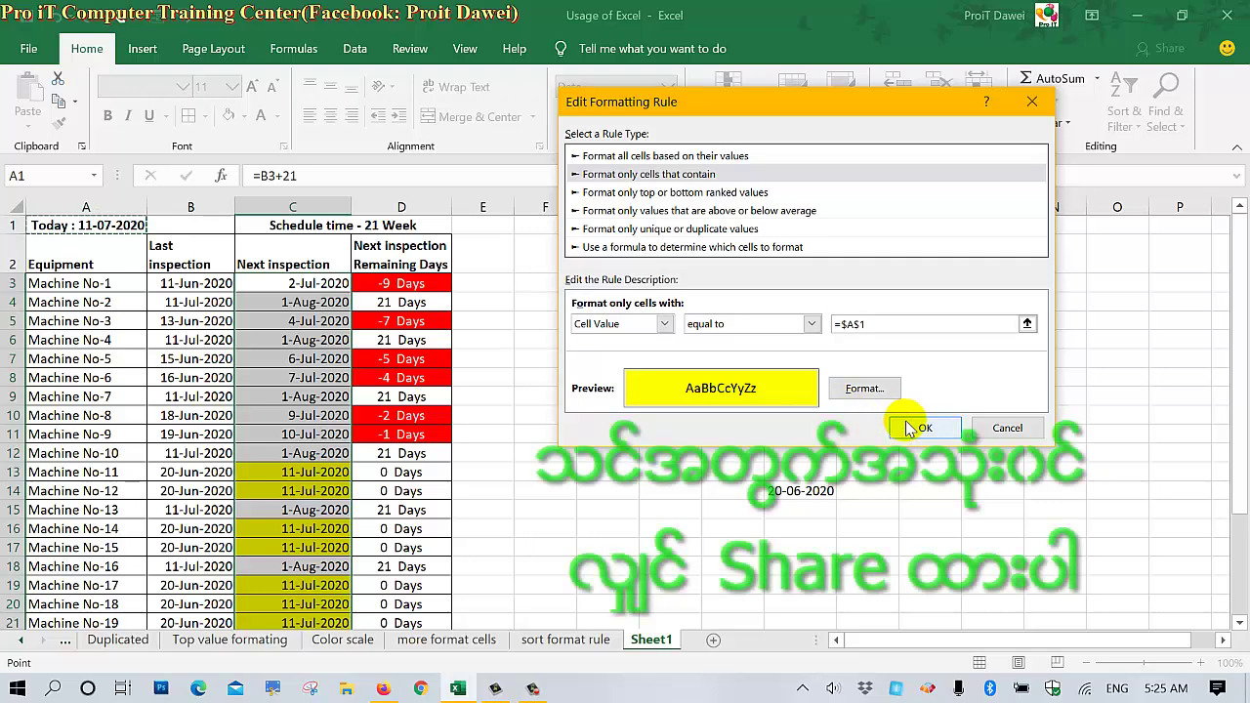
{"action": "left_click", "coordinate": [923, 427]}
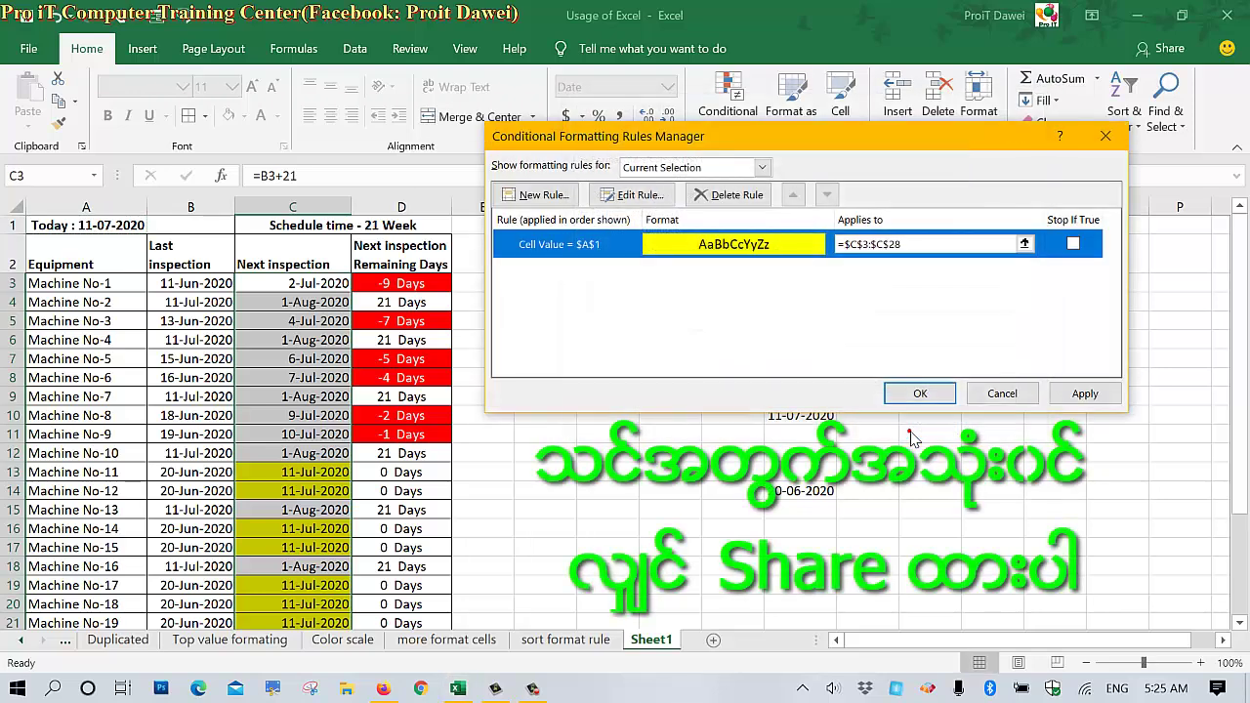
{"action": "left_click", "coordinate": [919, 394]}
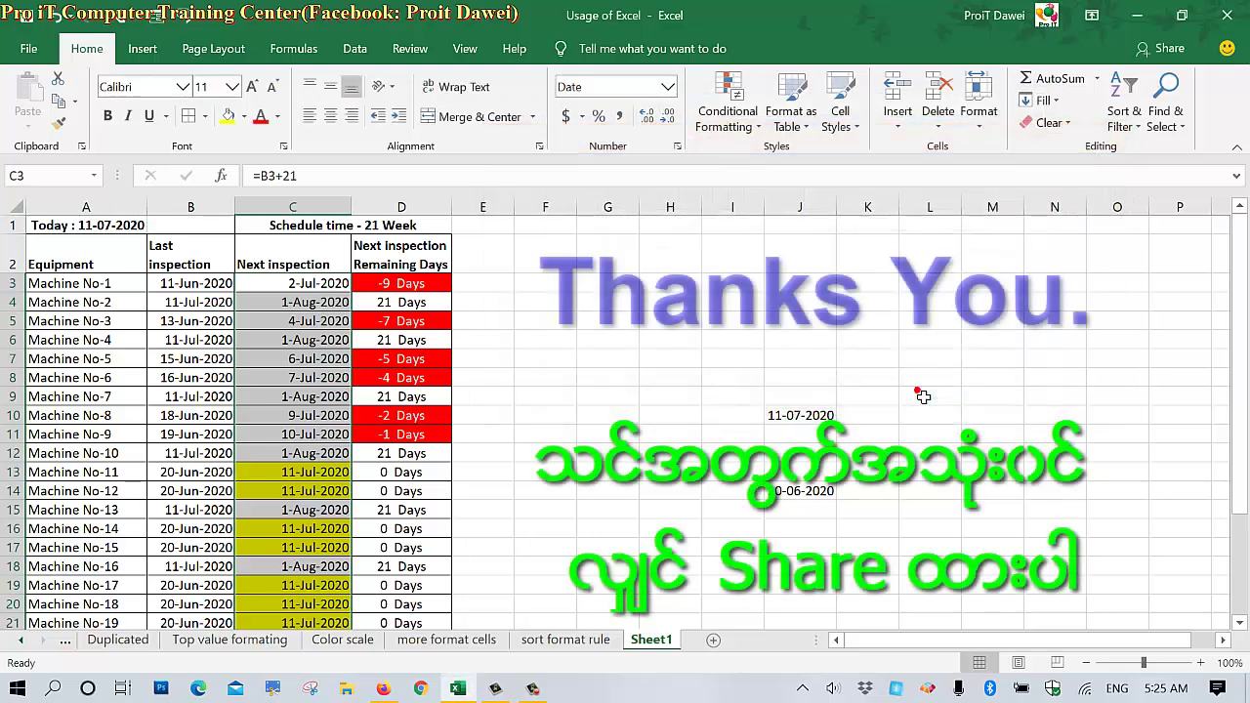